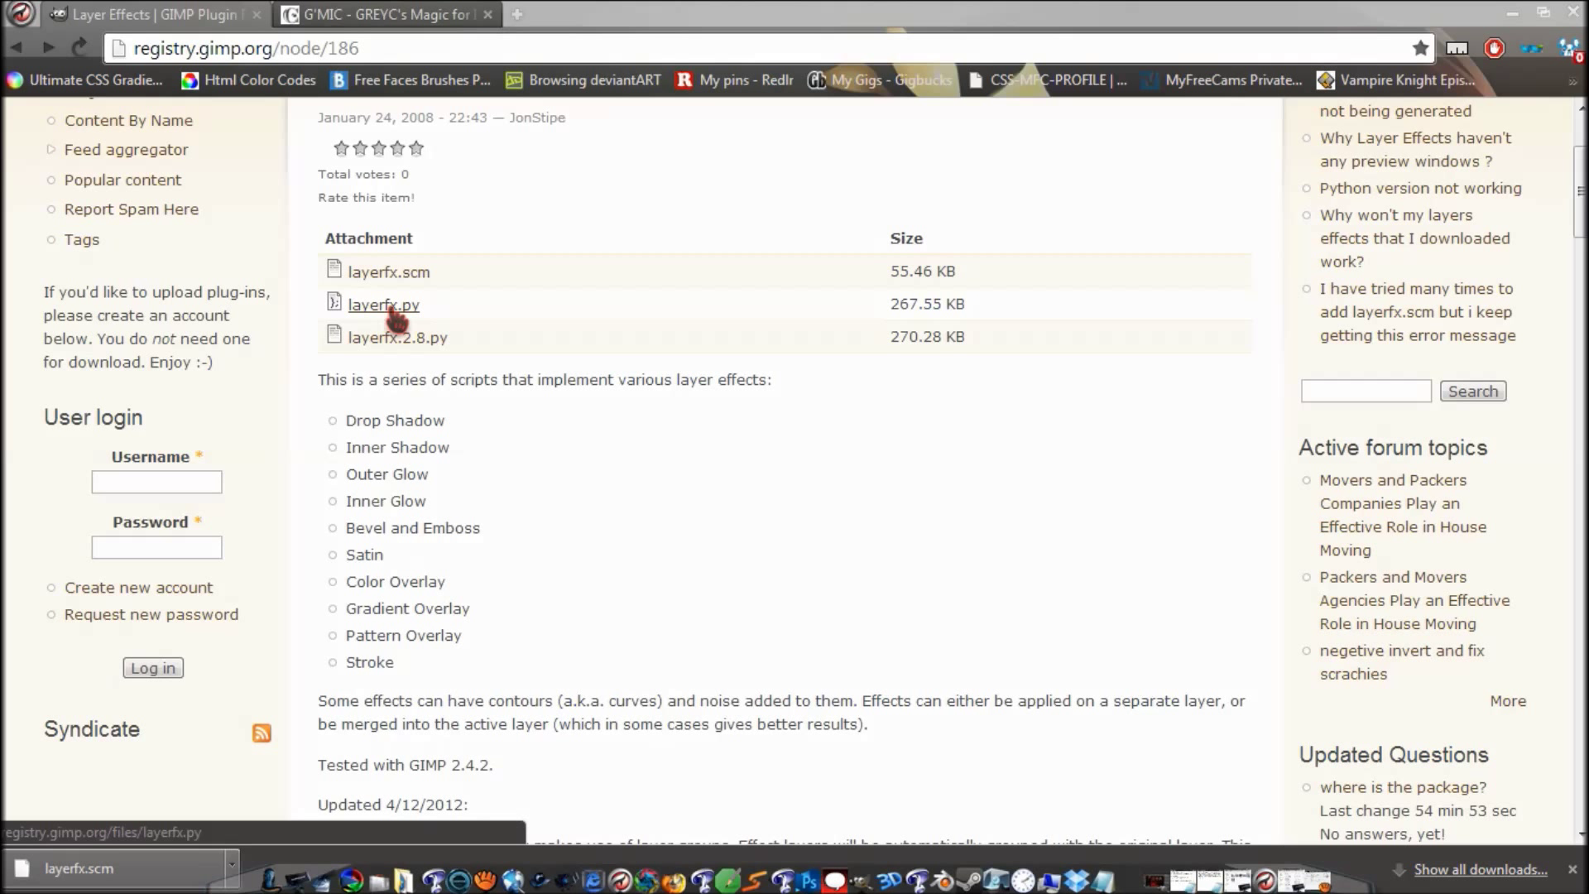
# Bring up the link context menu for the layerfx.py attachment.
pyautogui.rightClick(396, 319)
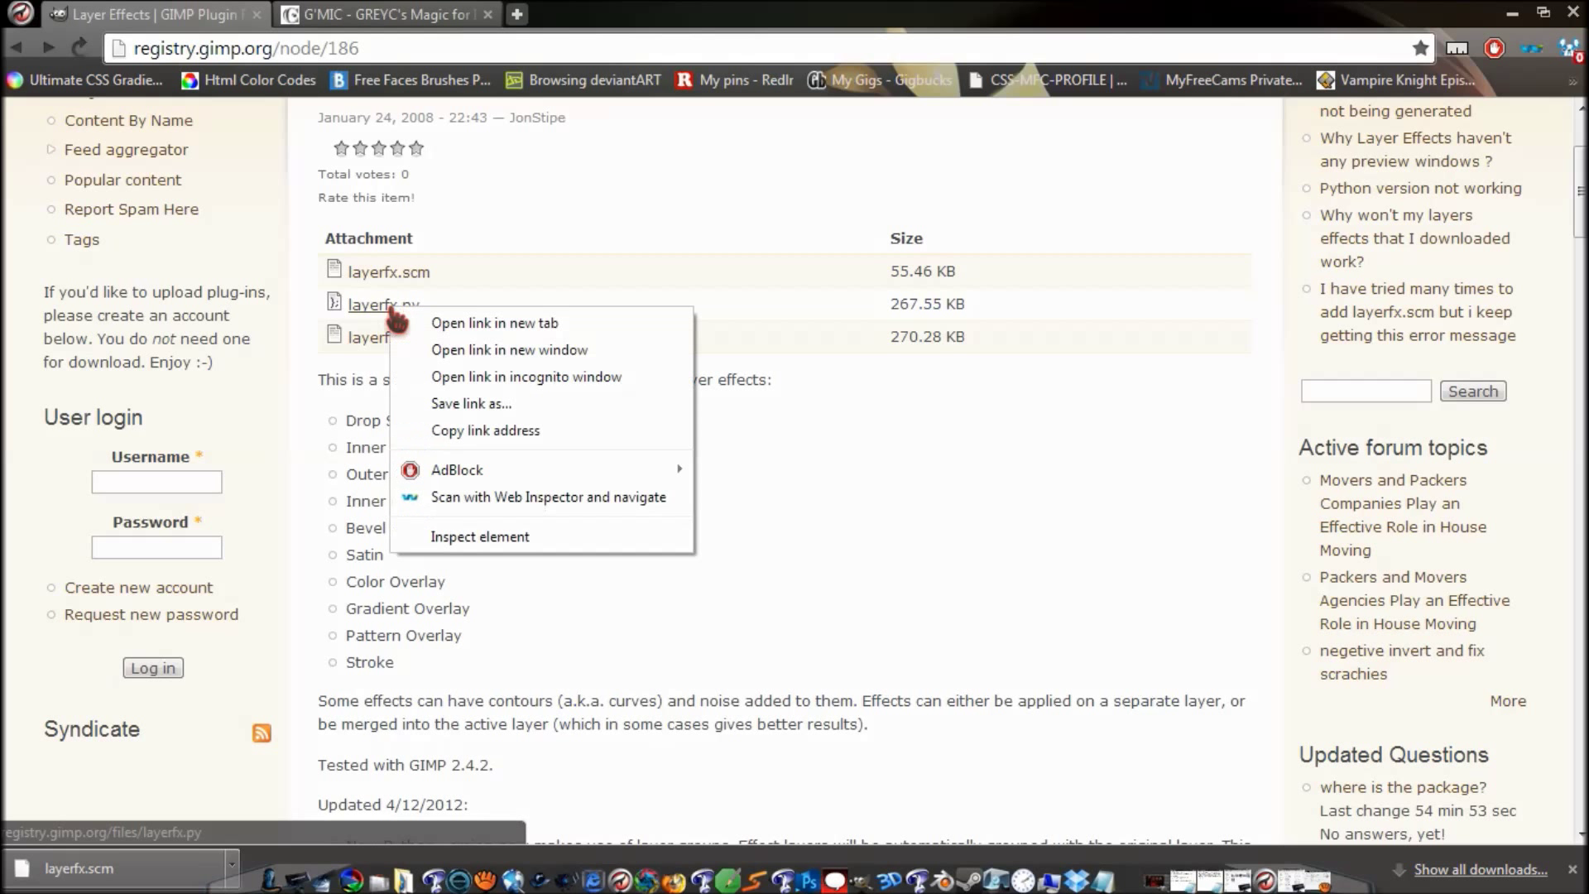
# Start saving layerfx.py and browse to C:\Users\student\.gimp-2.8.
pyautogui.click(503, 405)
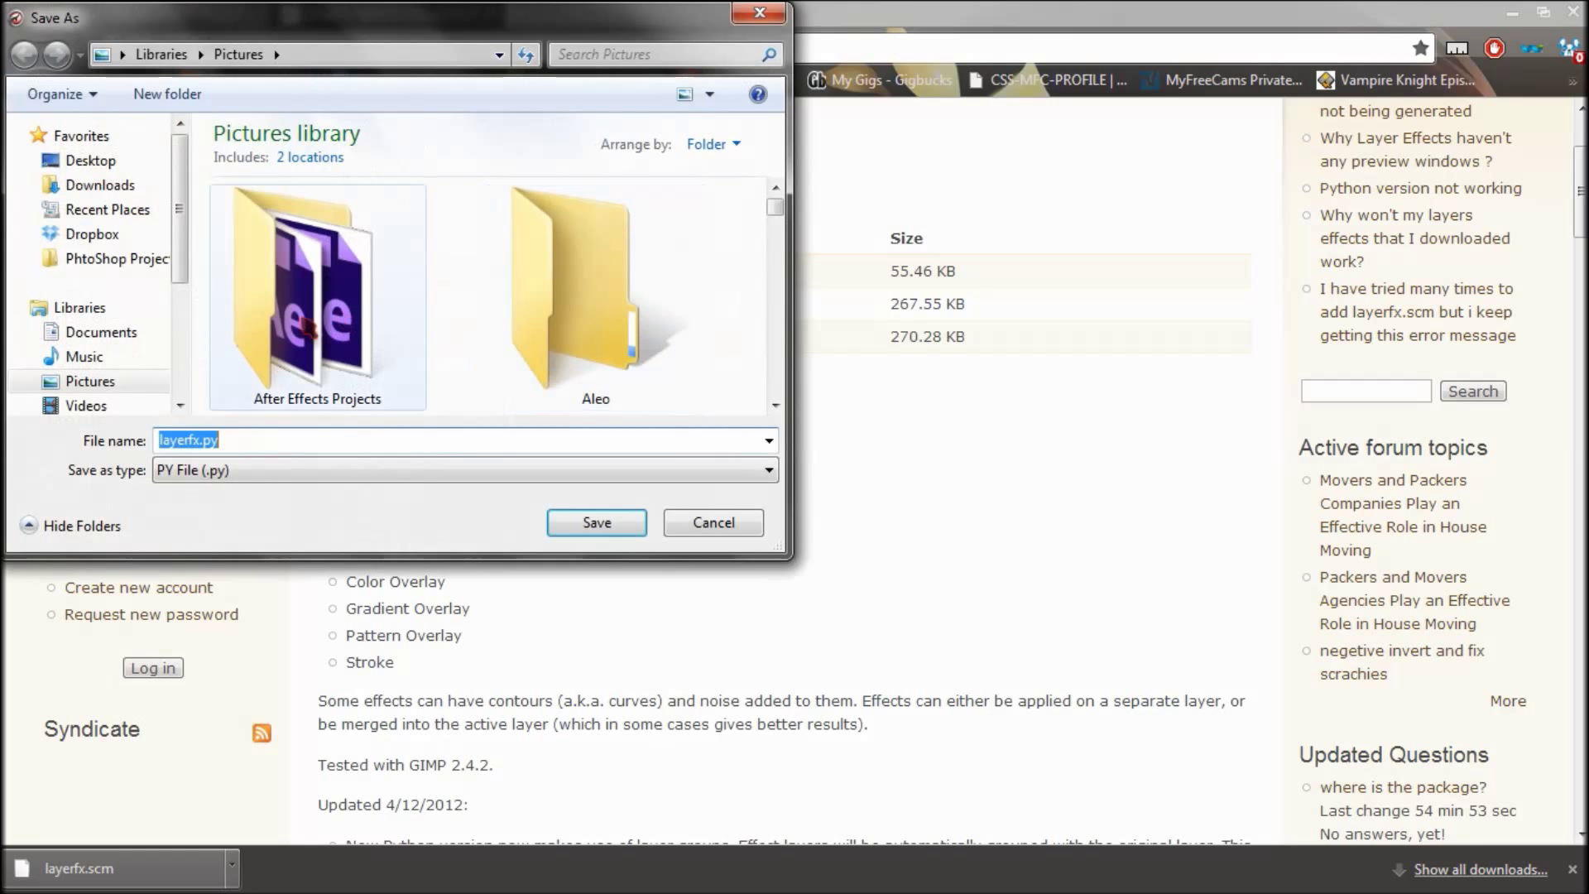
pyautogui.moveTo(182, 265); pyautogui.dragTo(144, 352)
pyautogui.click(114, 372)
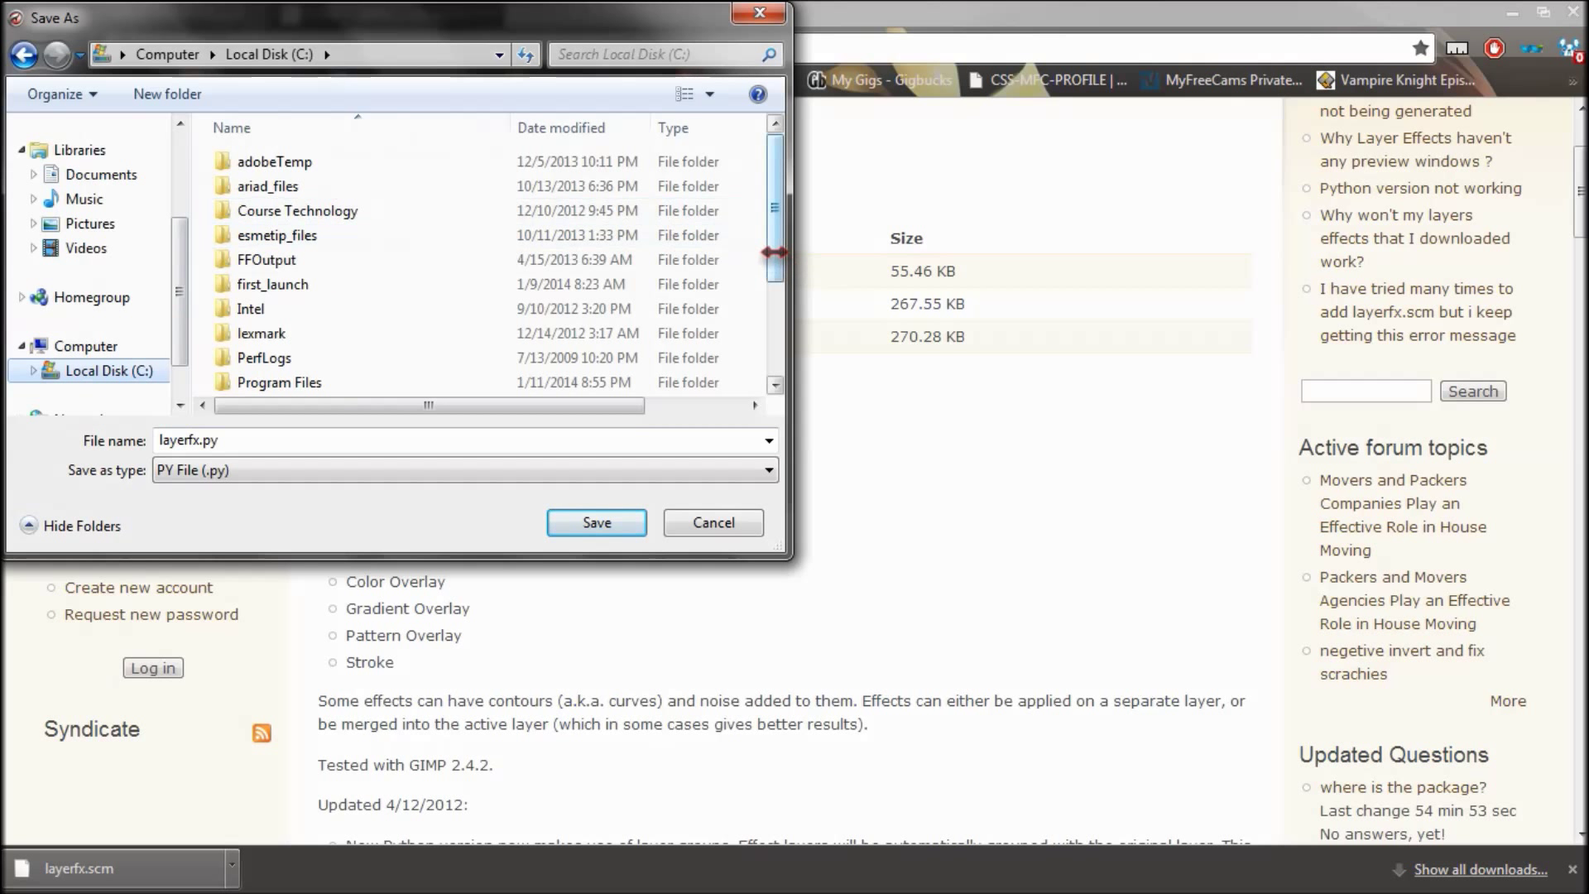
pyautogui.moveTo(774, 253); pyautogui.dragTo(774, 310)
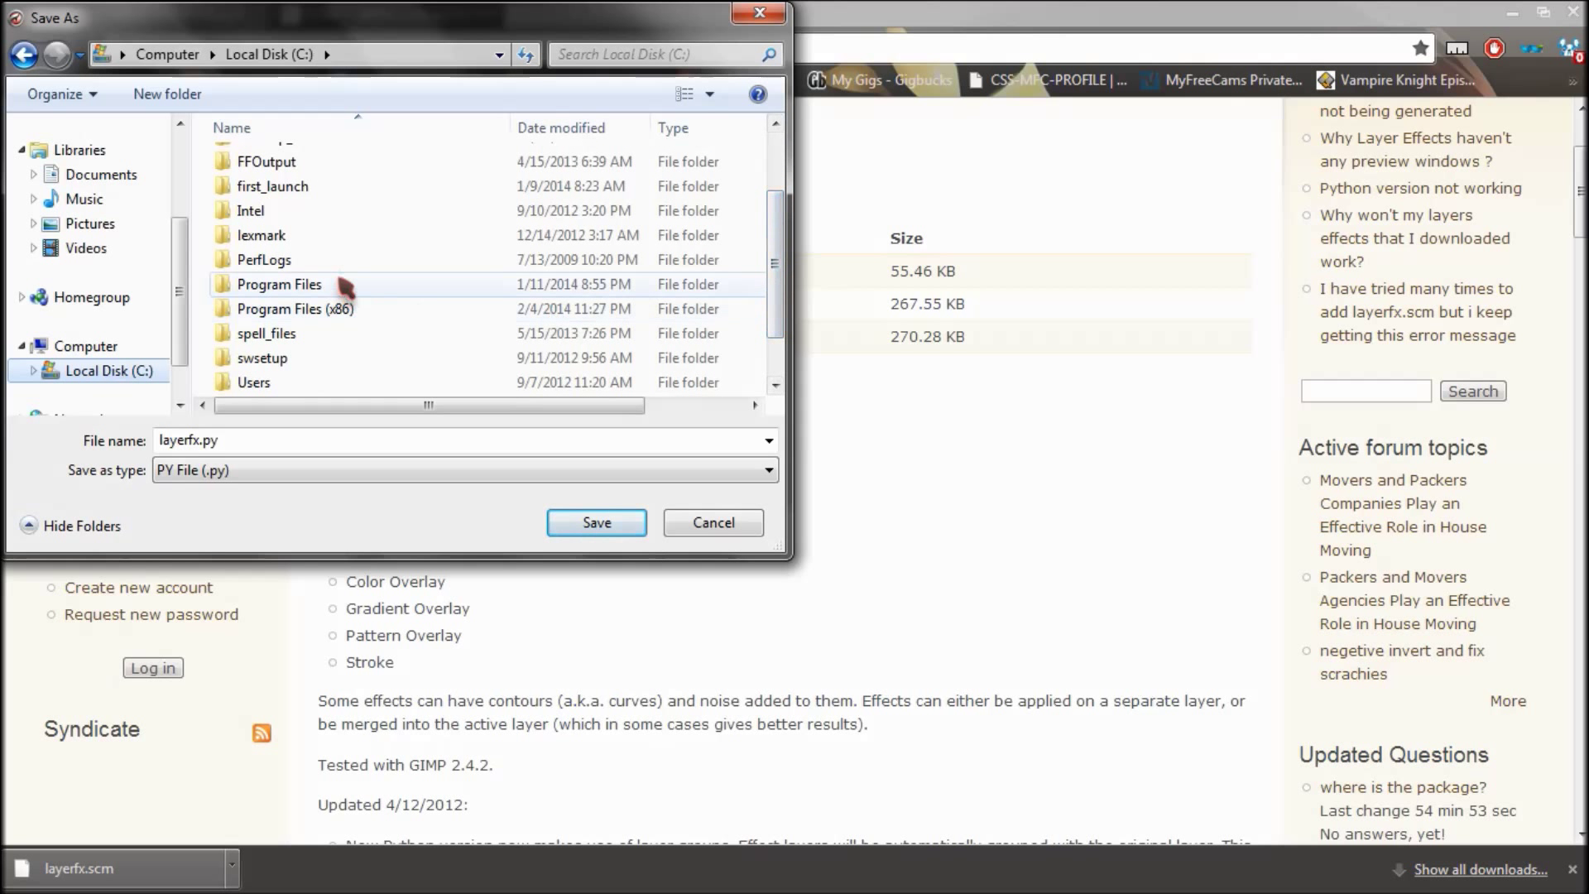
pyautogui.doubleClick(284, 383)
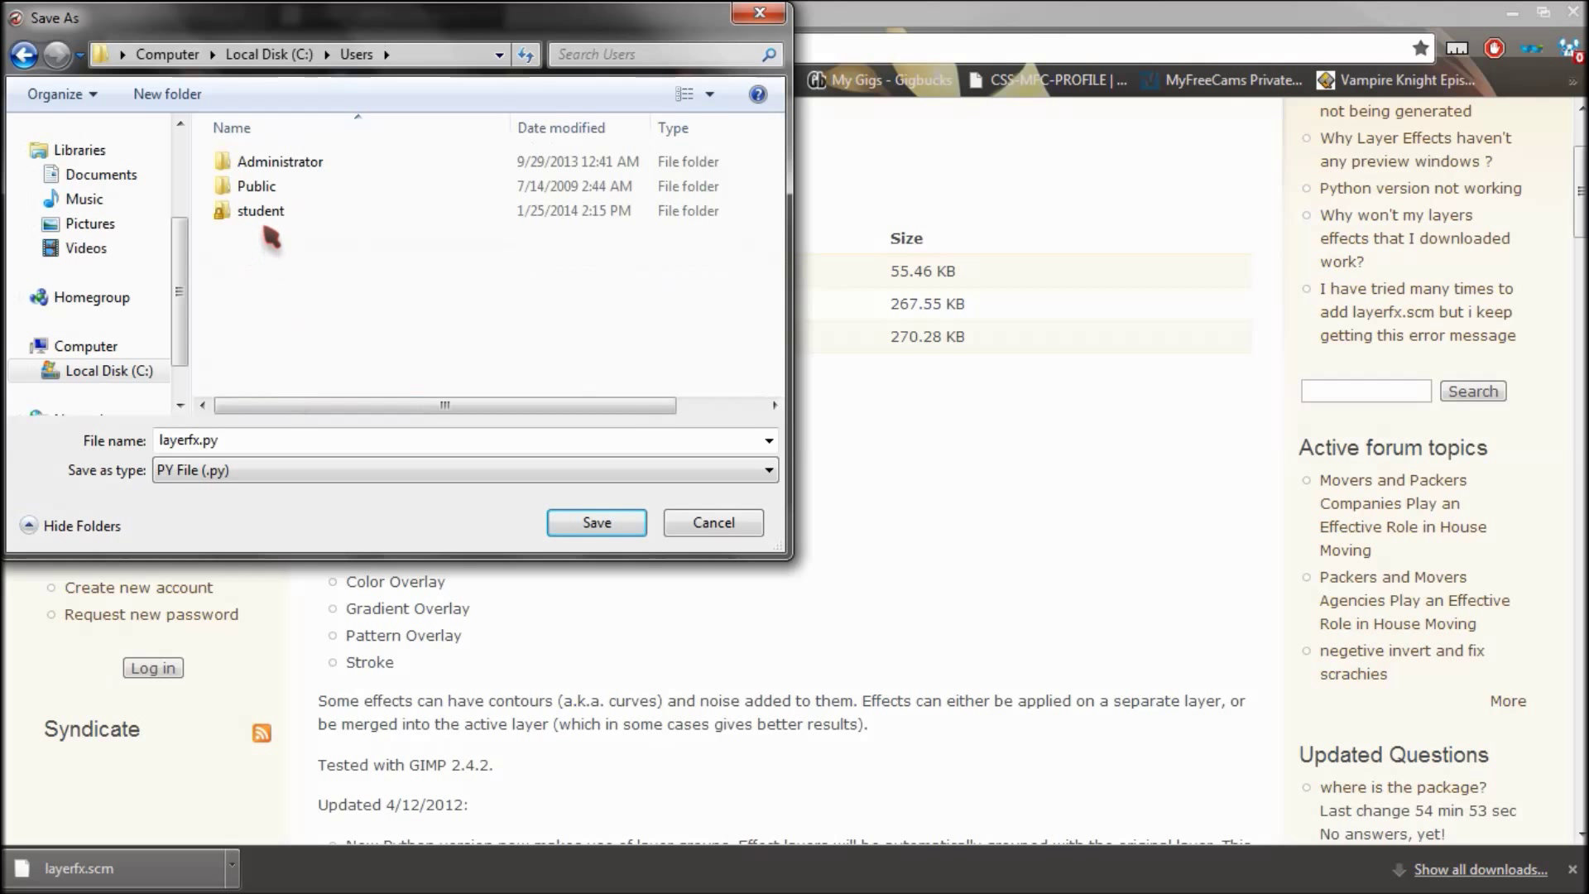
pyautogui.doubleClick(277, 211)
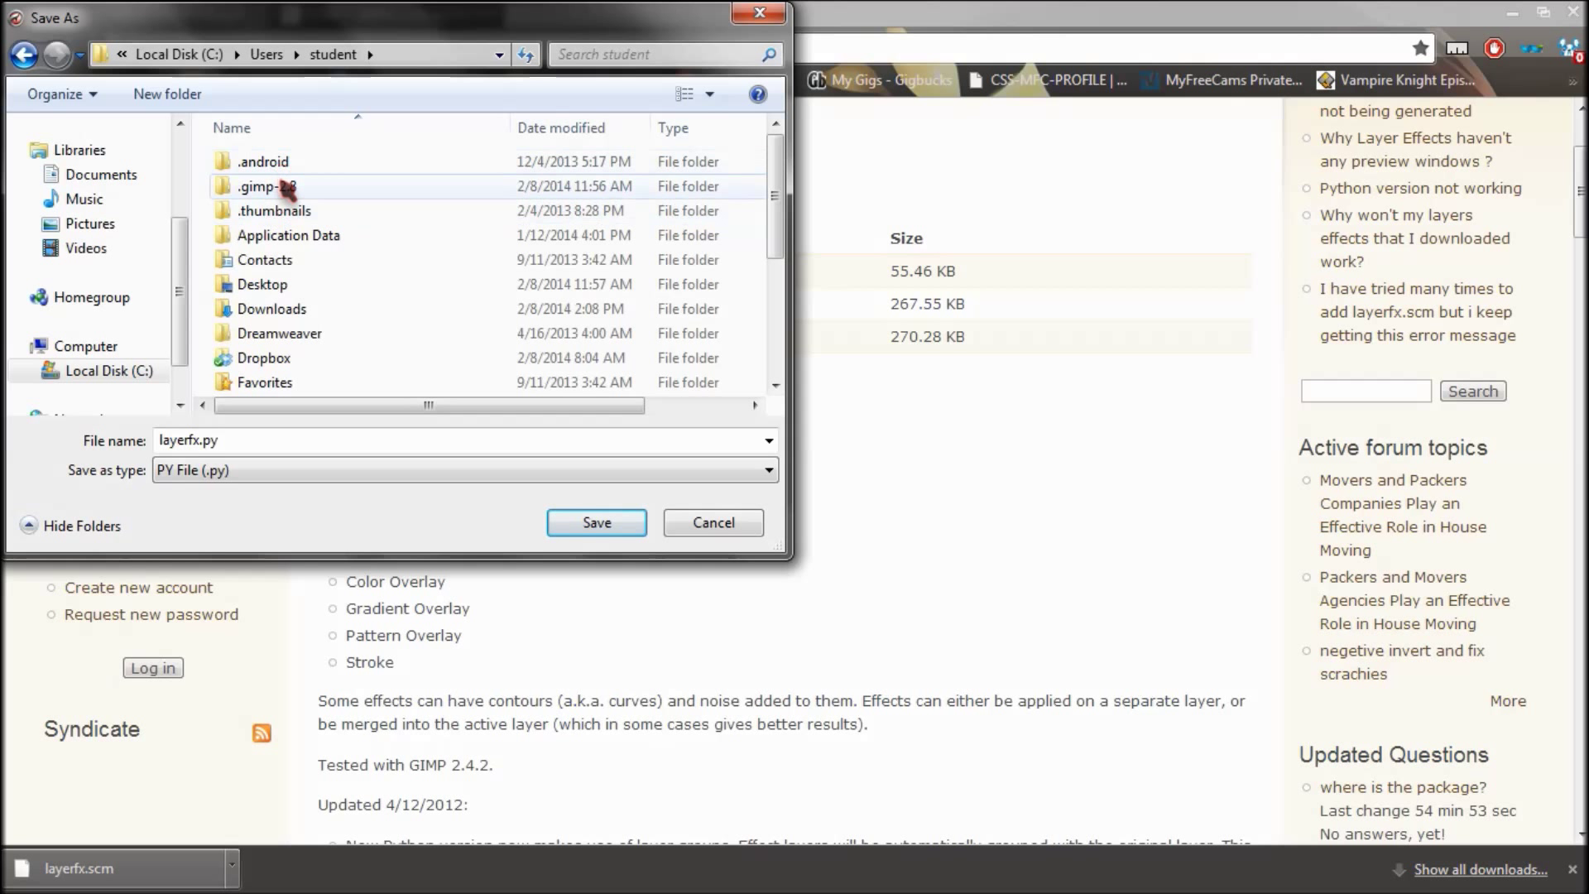
pyautogui.doubleClick(286, 189)
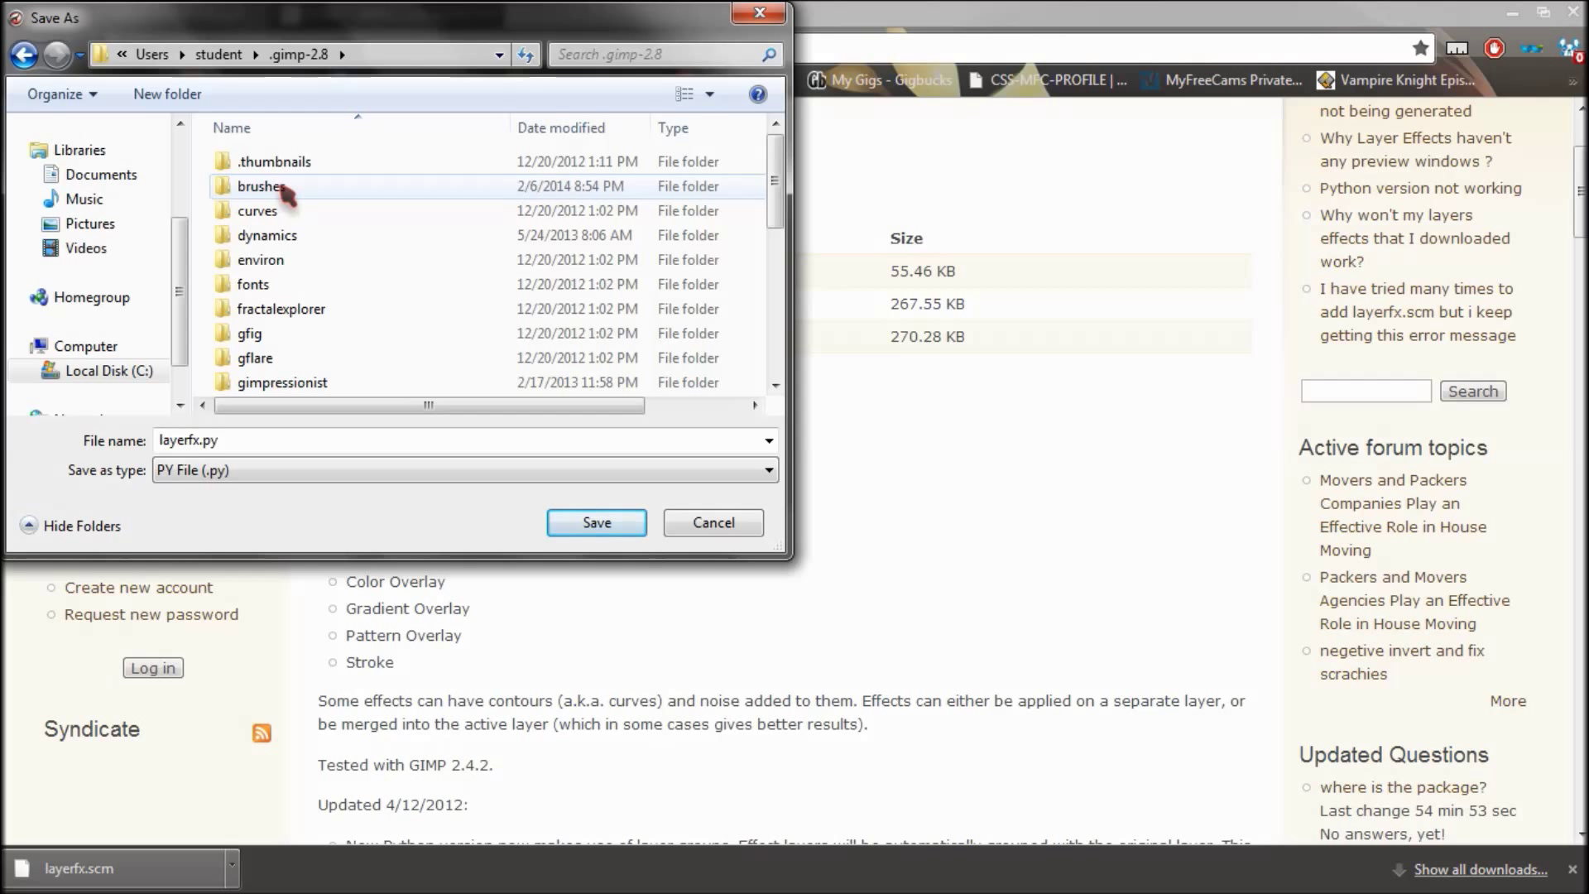
# Confirm layerfx.py is already in the plug-ins folder, cancel the save, and switch to GIMP.
pyautogui.moveTo(774, 217); pyautogui.dragTo(770, 342)
pyautogui.doubleClick(269, 253)
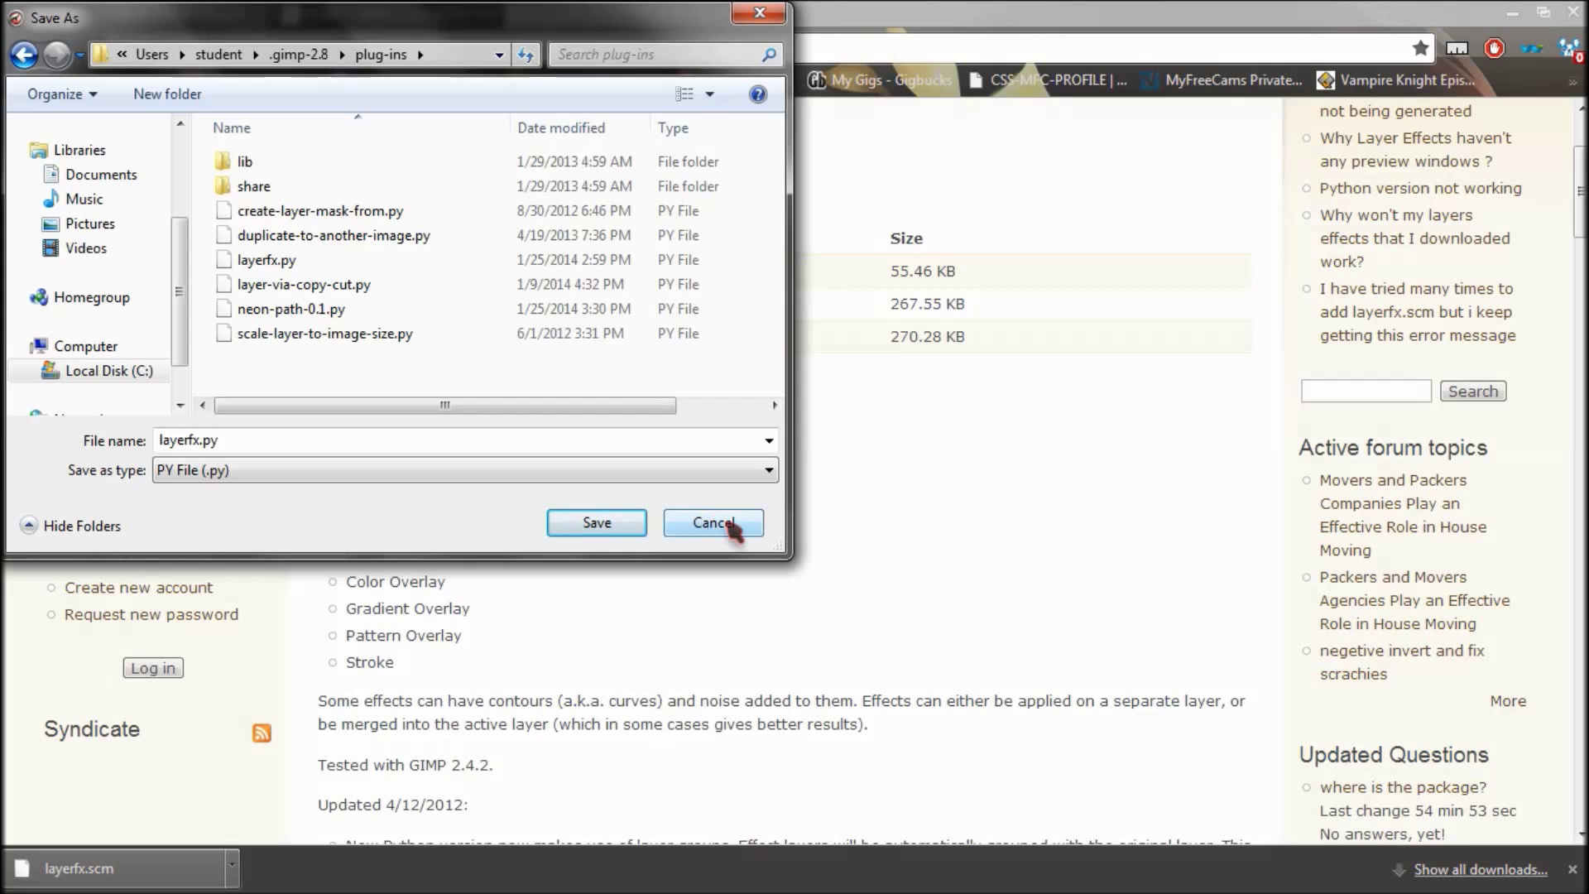
pyautogui.click(713, 522)
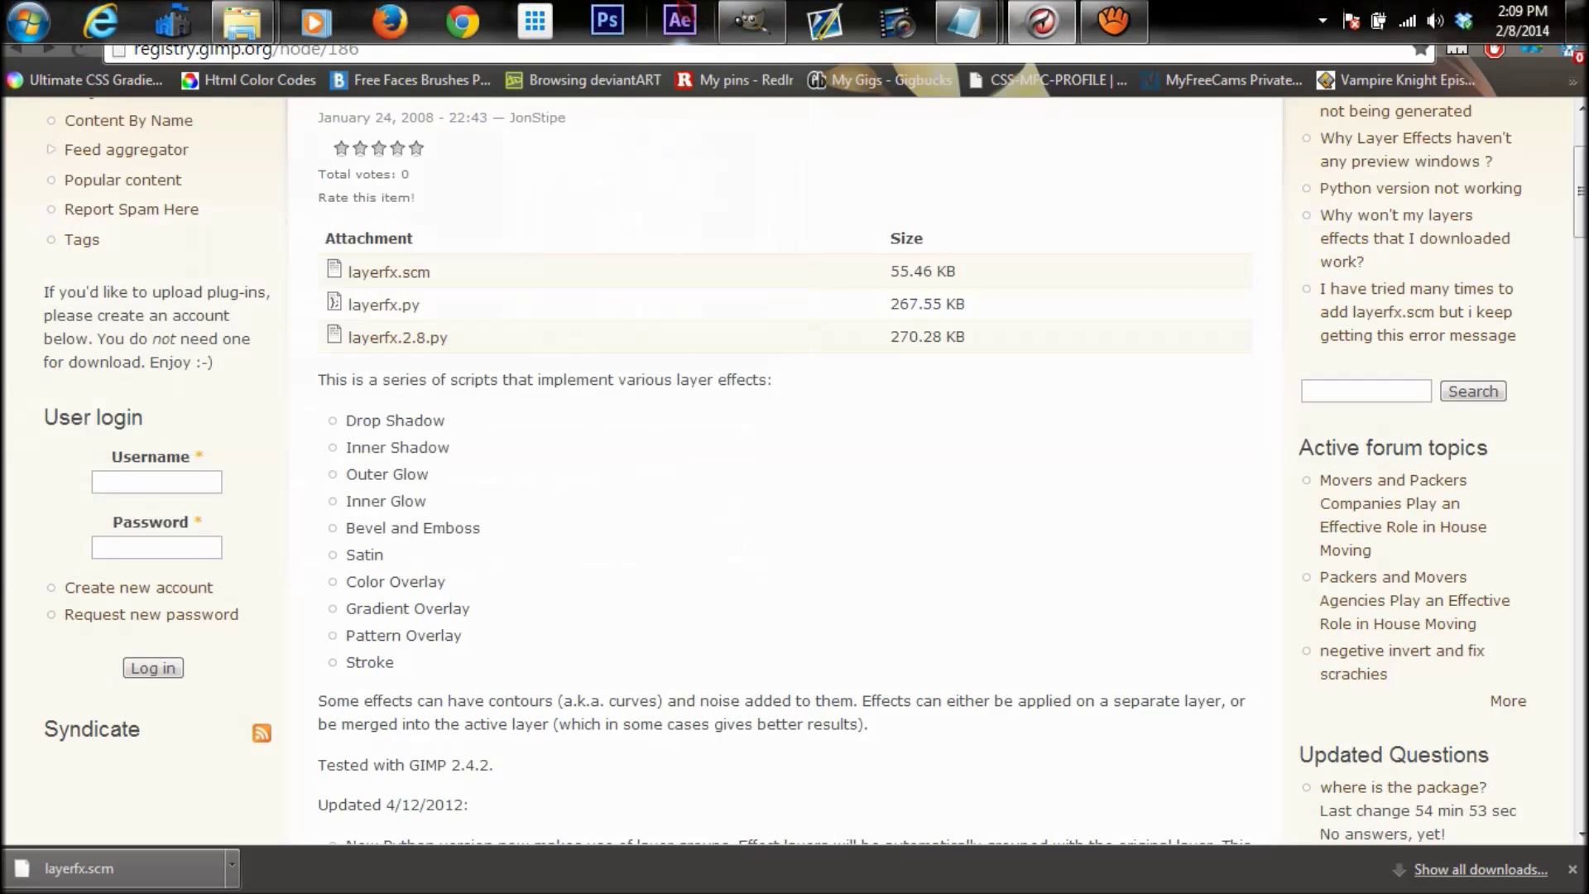
pyautogui.click(751, 24)
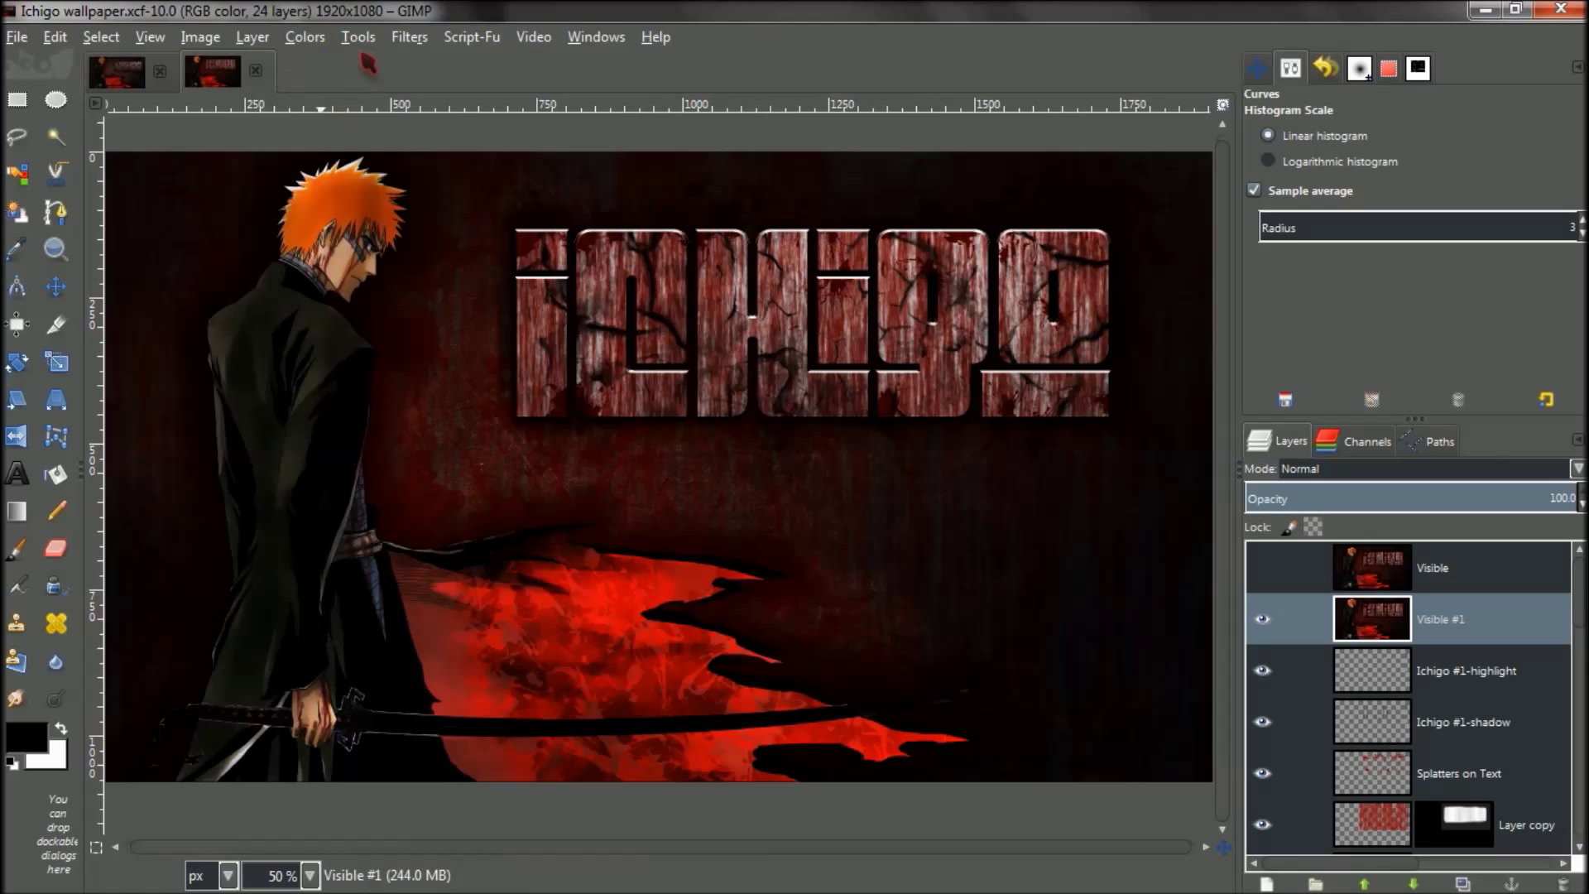
# Verify Layer Effects appears under GIMP's Layer menu, then minimise GIMP.
pyautogui.click(255, 41)
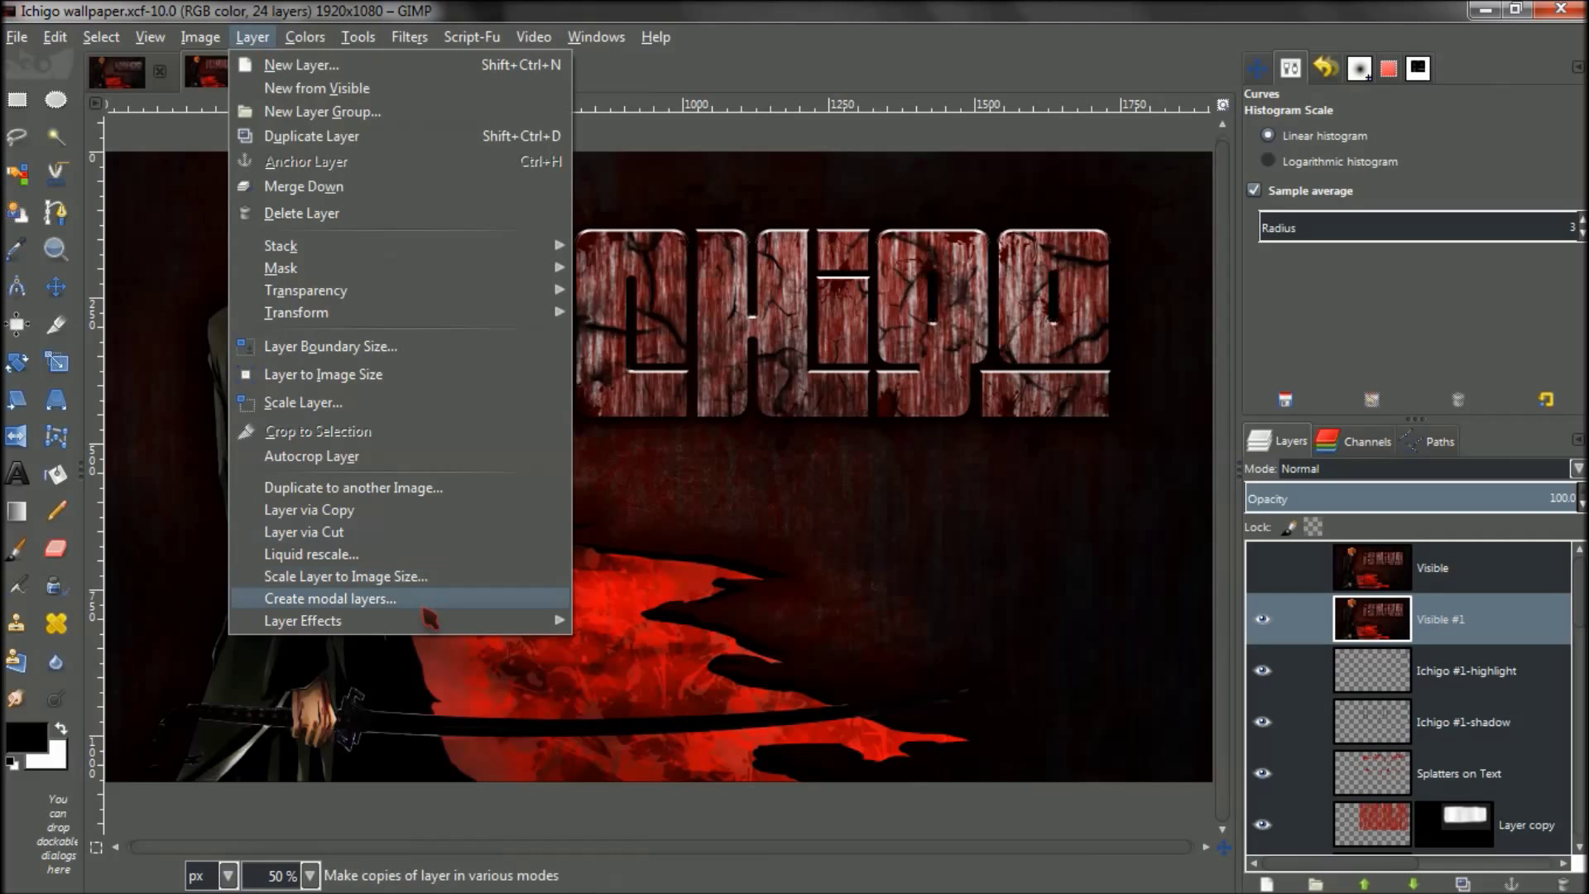
pyautogui.moveTo(426, 620)
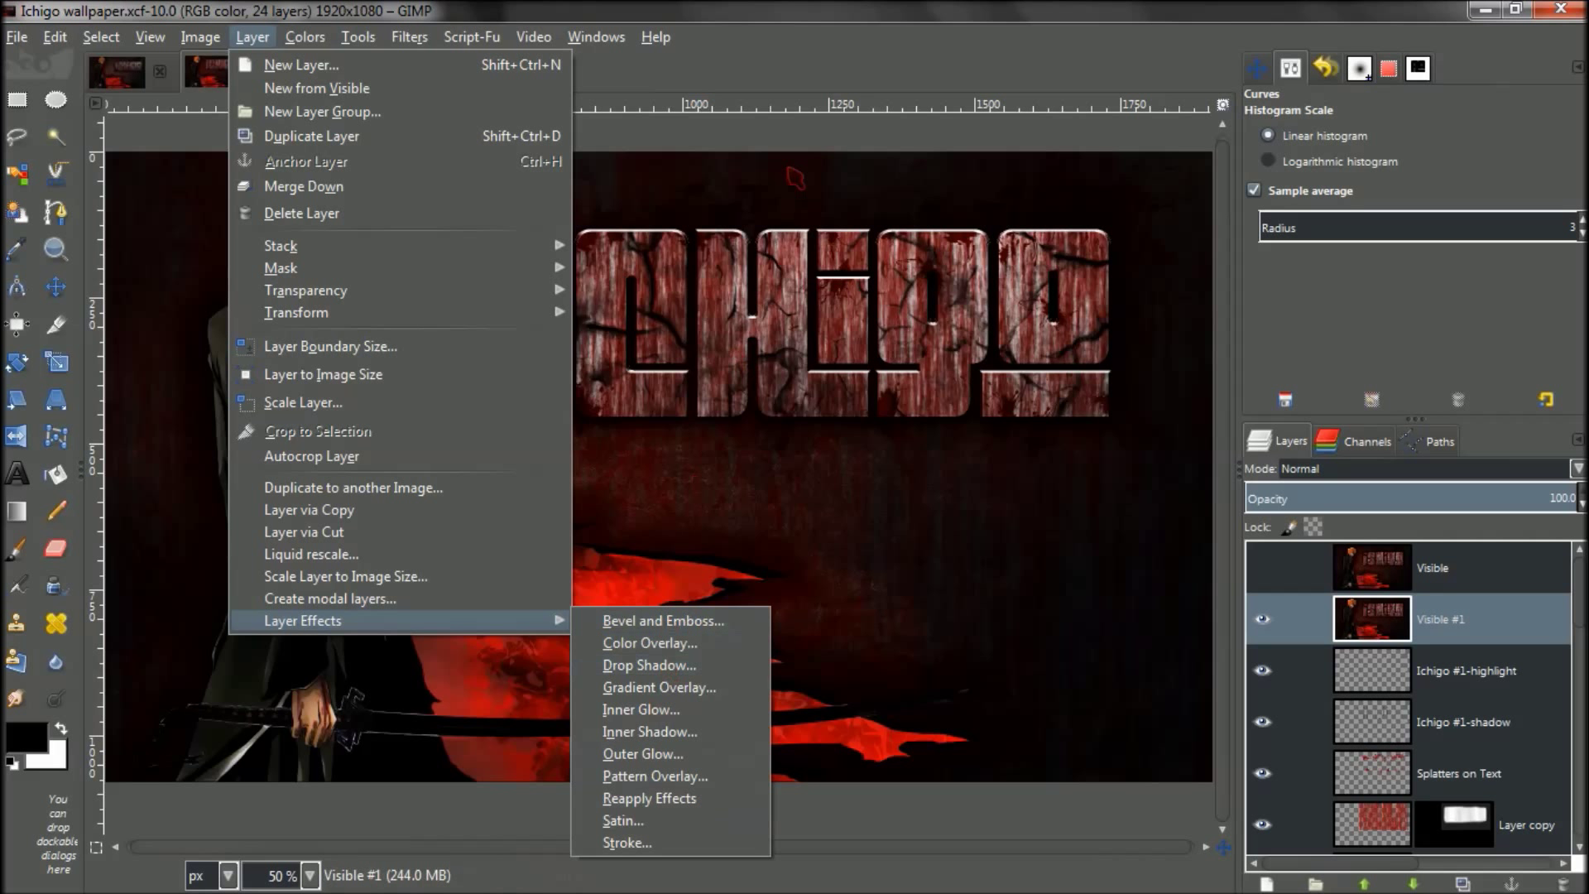
pyautogui.click(801, 62)
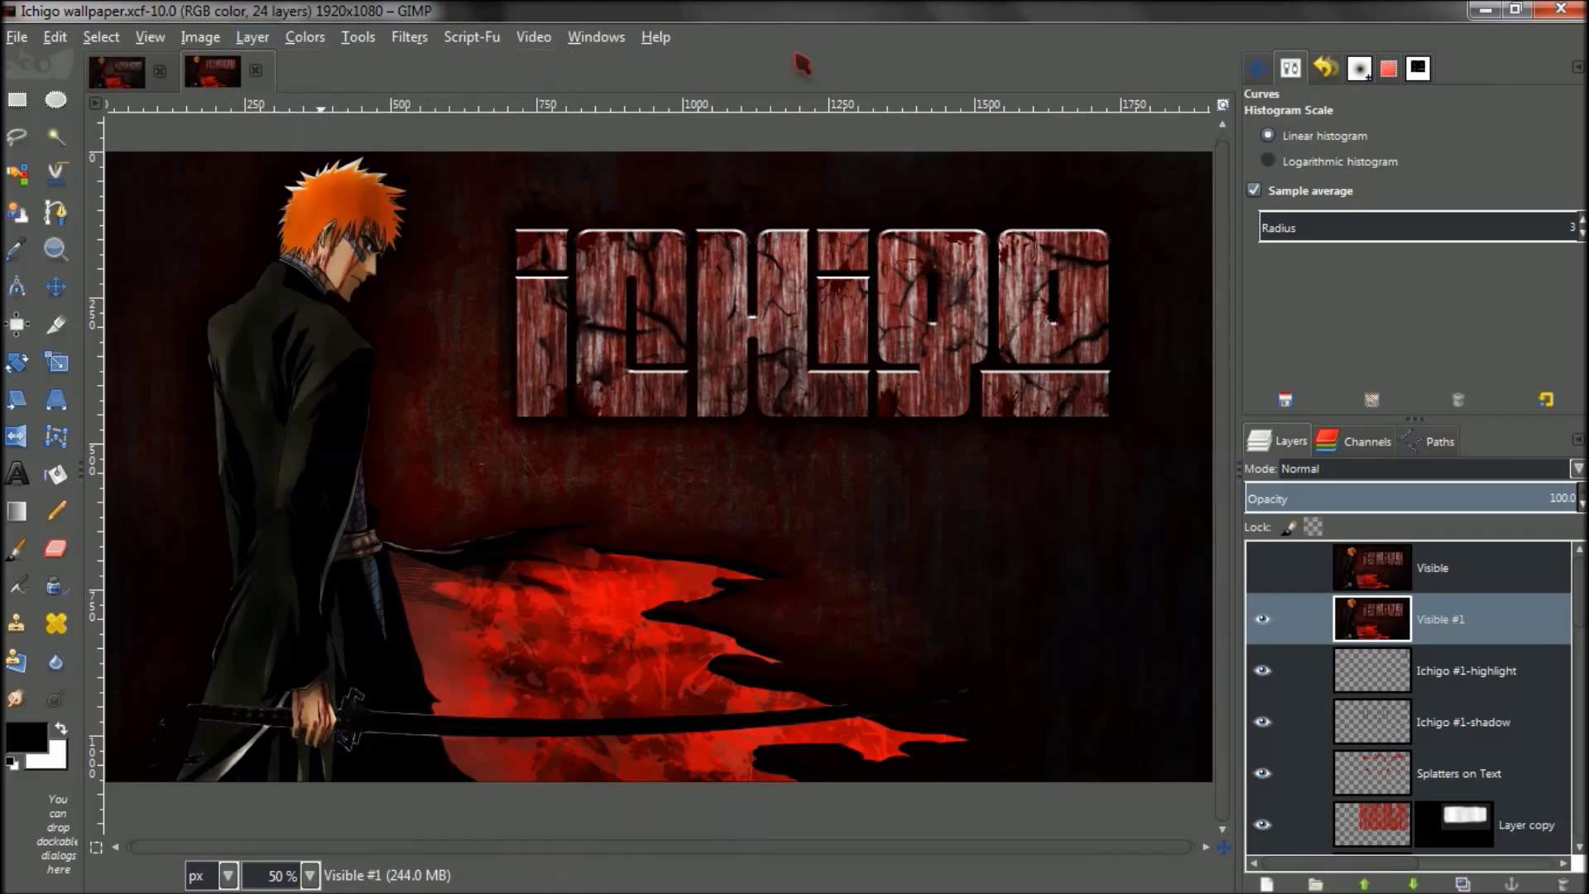
pyautogui.click(1490, 12)
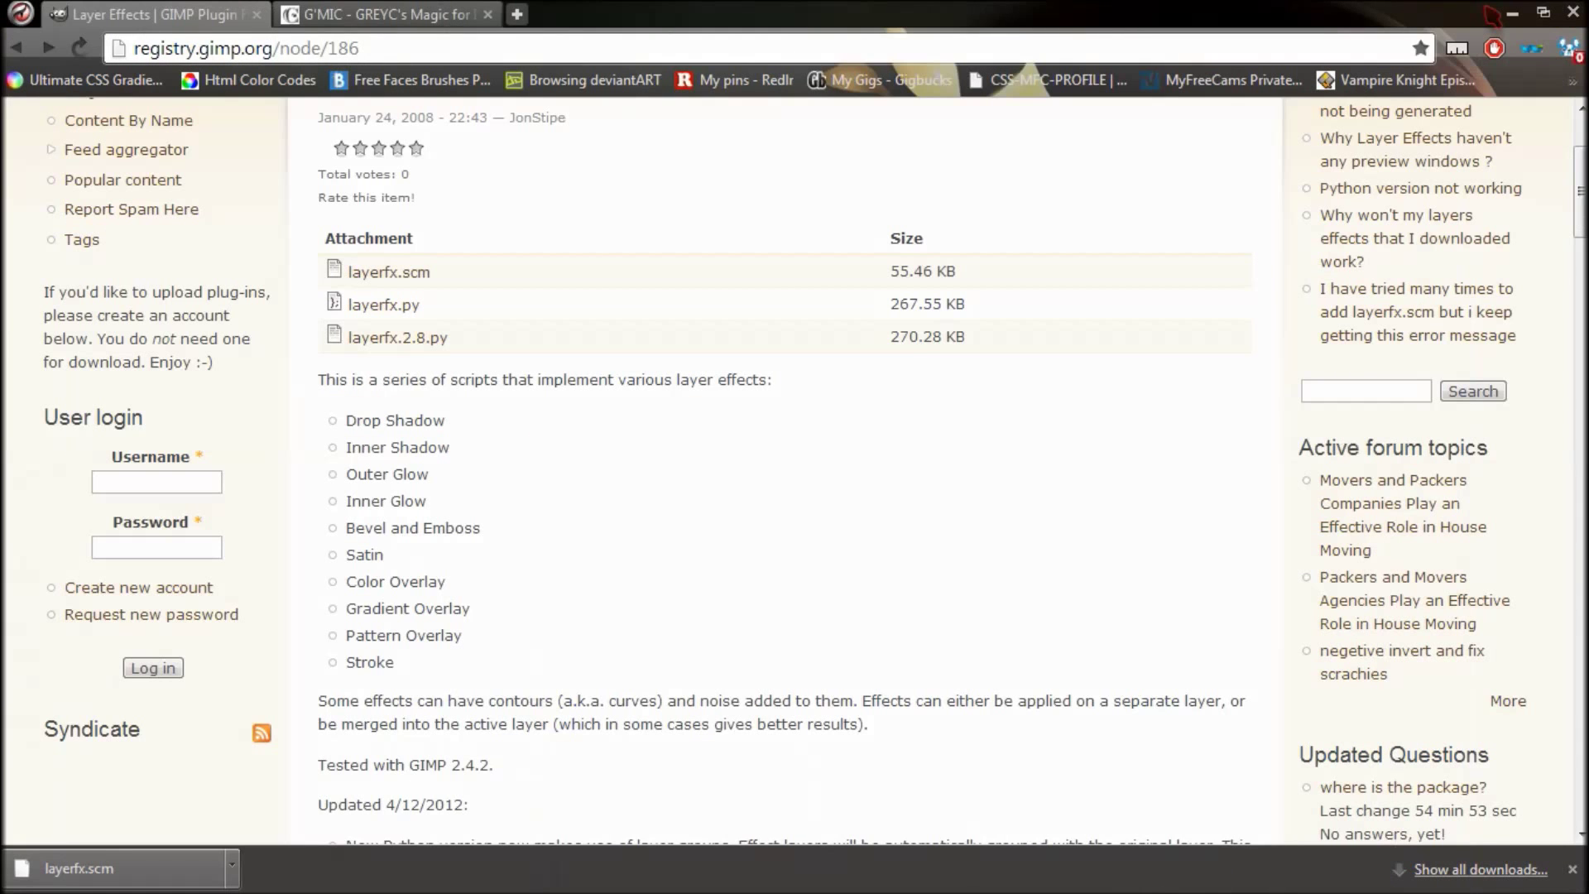
# Browse the G'MIC for GIMP page's filter screenshots and return to its download links.
pyautogui.click(447, 20)
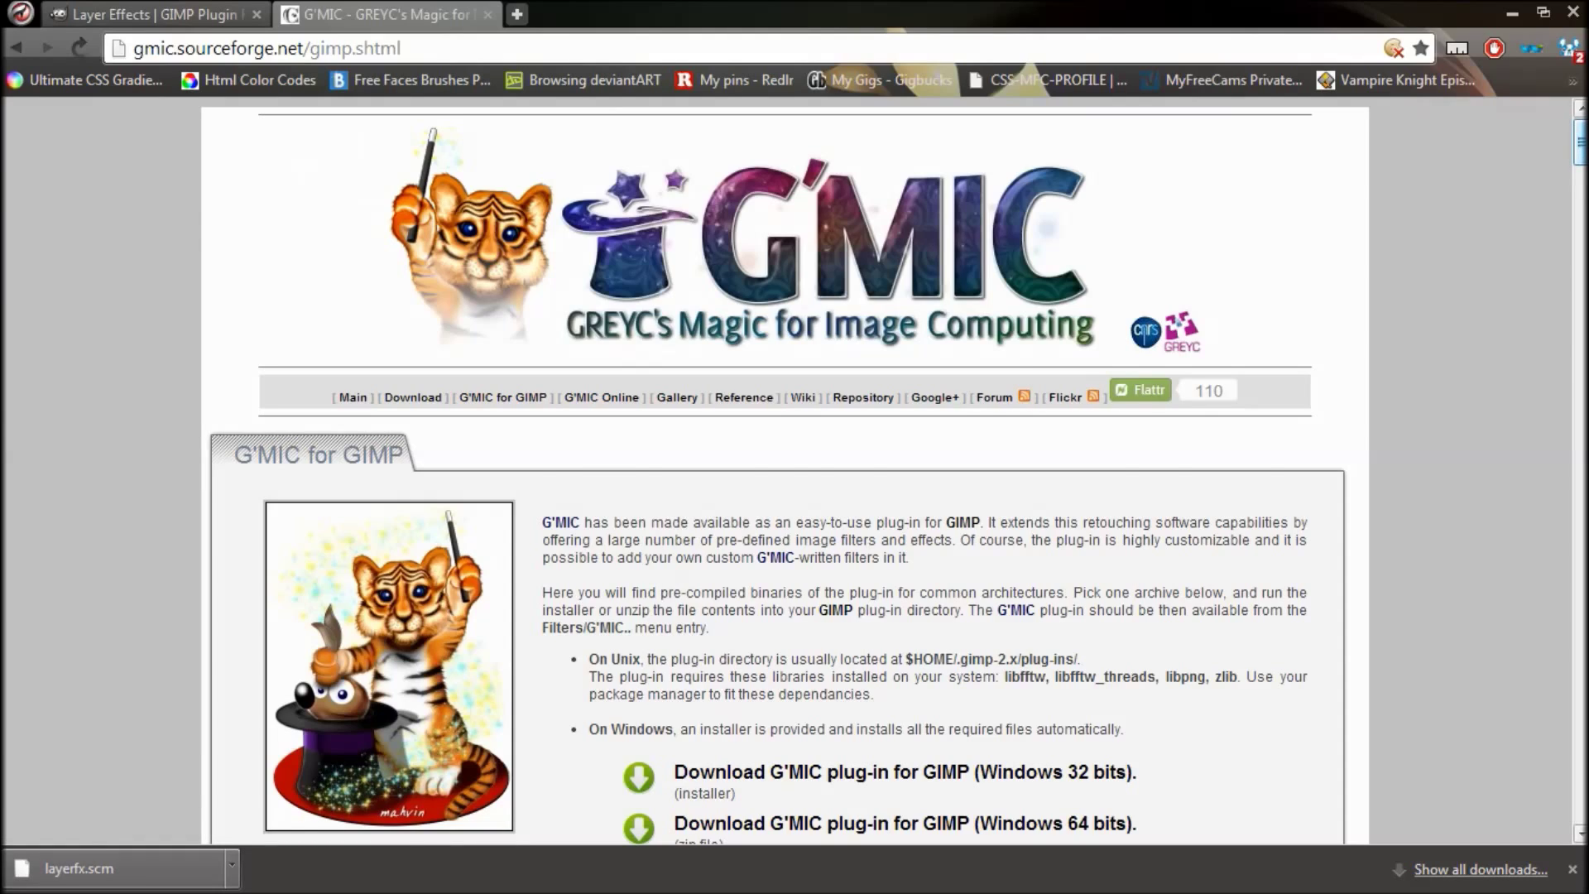
pyautogui.scroll(-14, 899, 473)
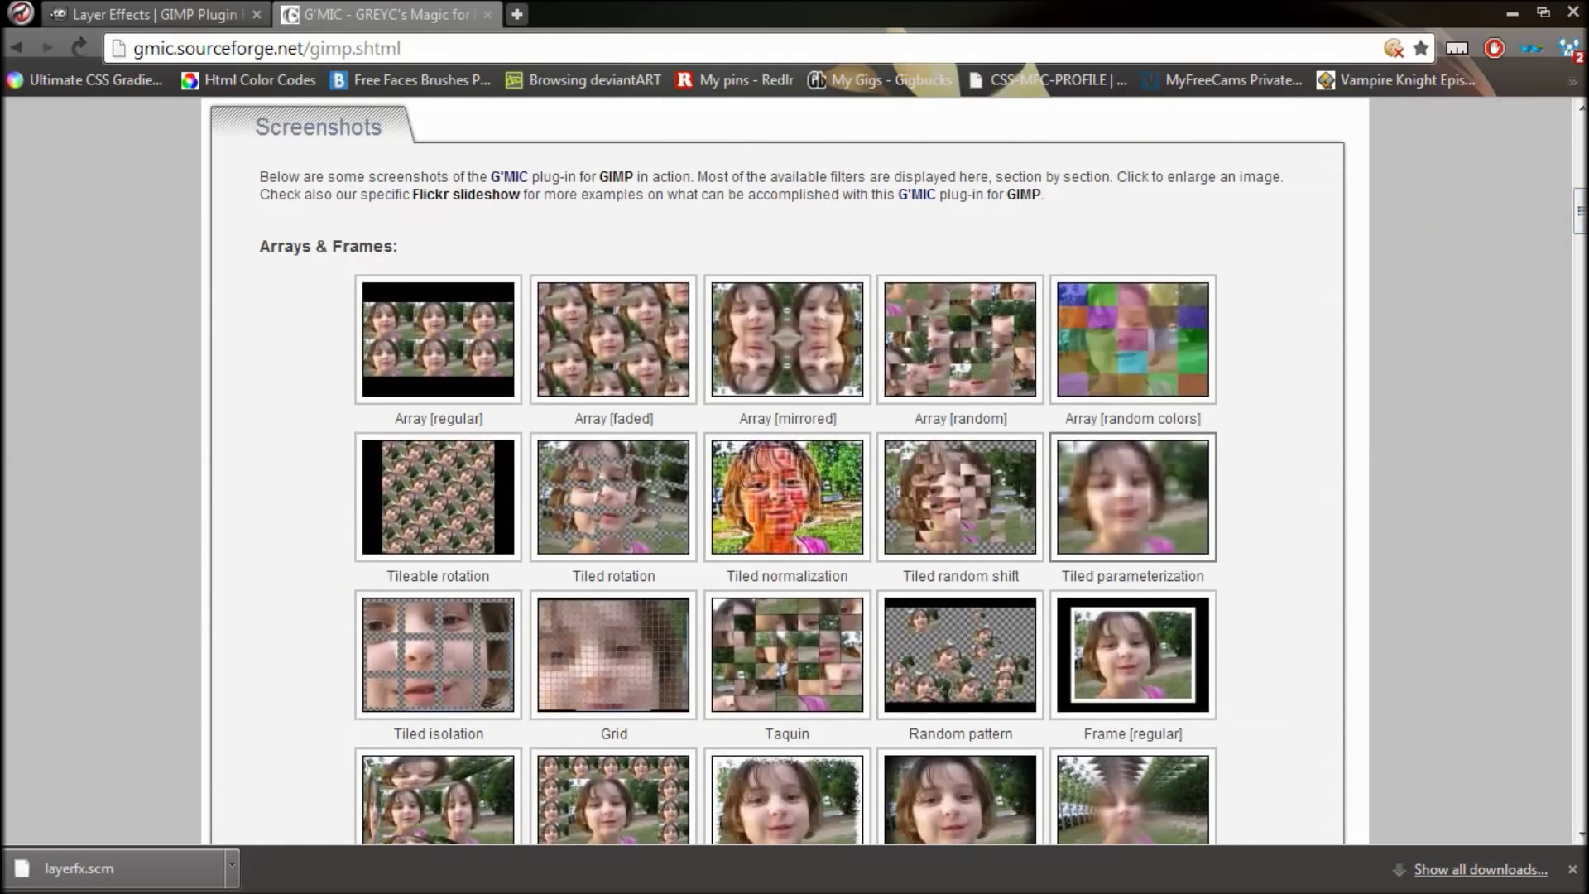
pyautogui.scroll(-11, 778, 472)
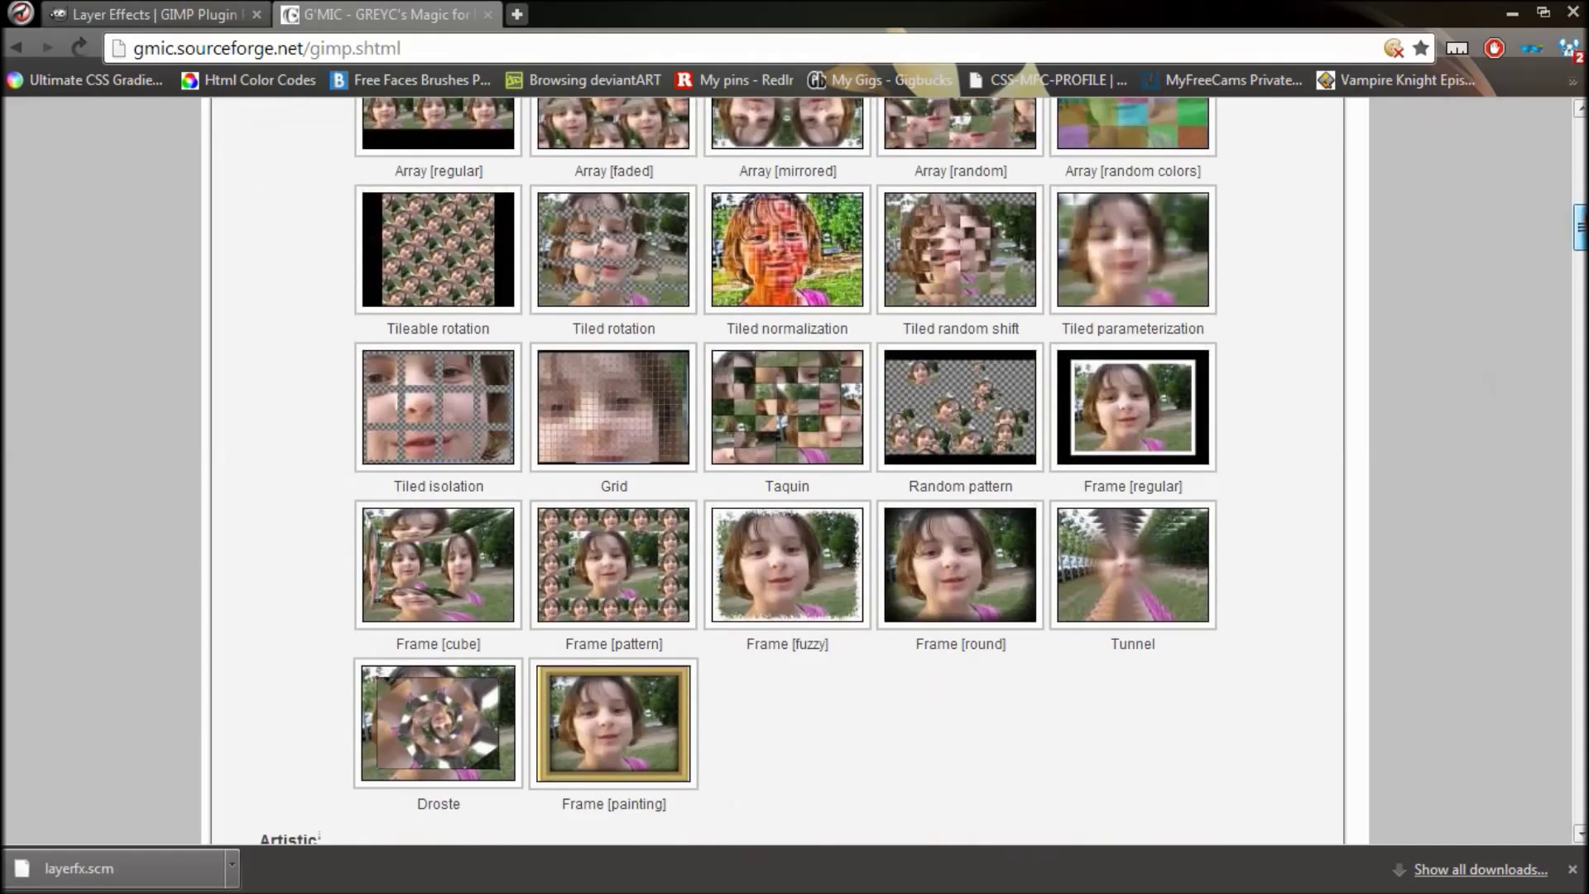
pyautogui.scroll(-16, 778, 472)
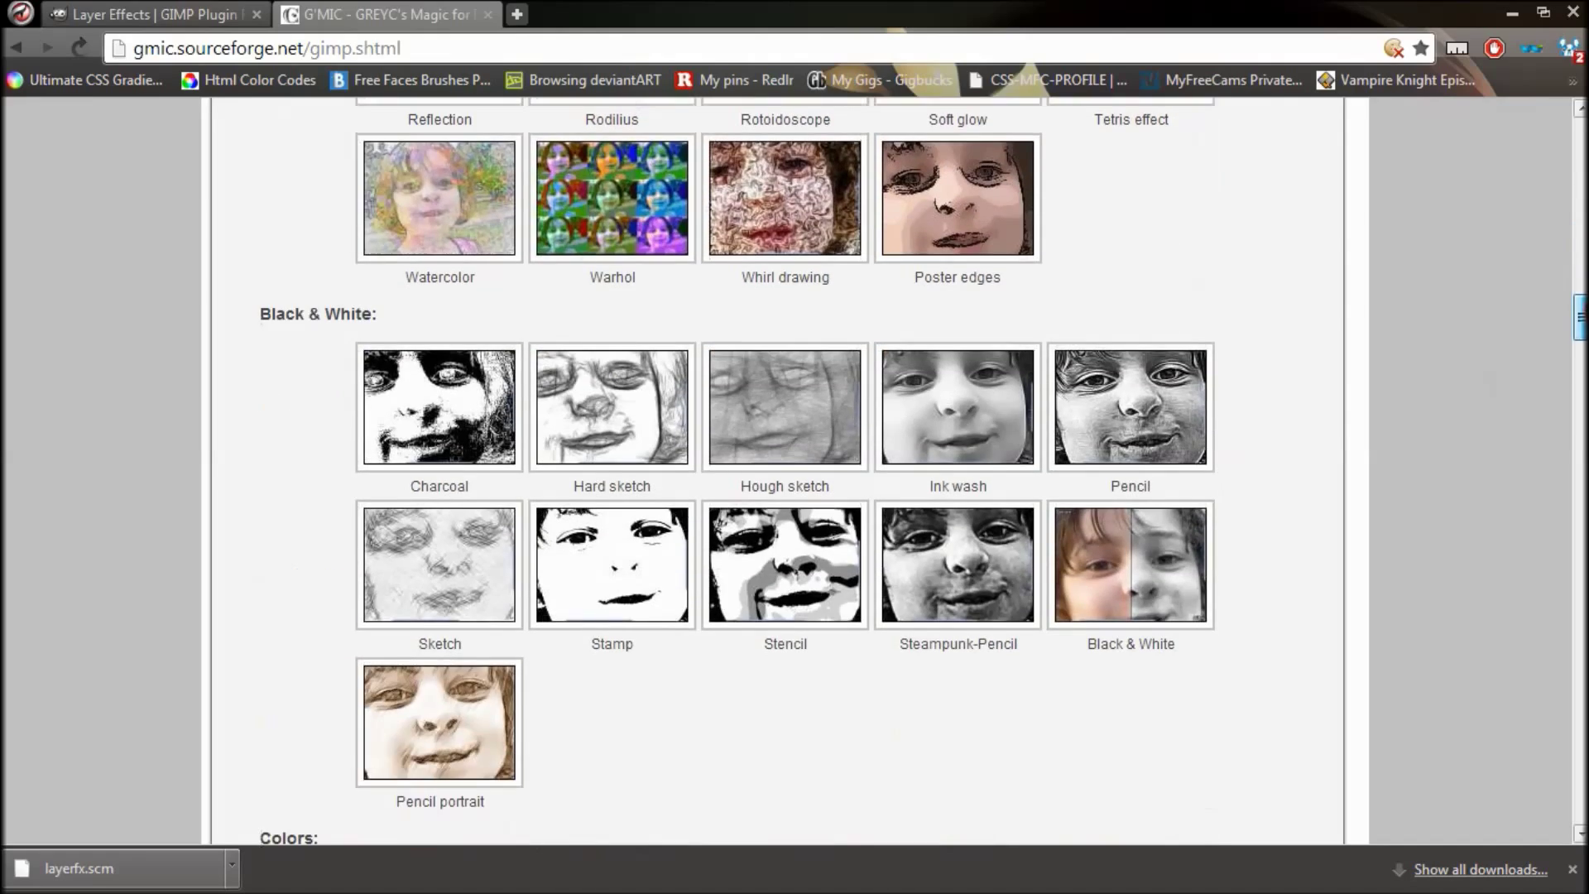
pyautogui.scroll(-19, 778, 471)
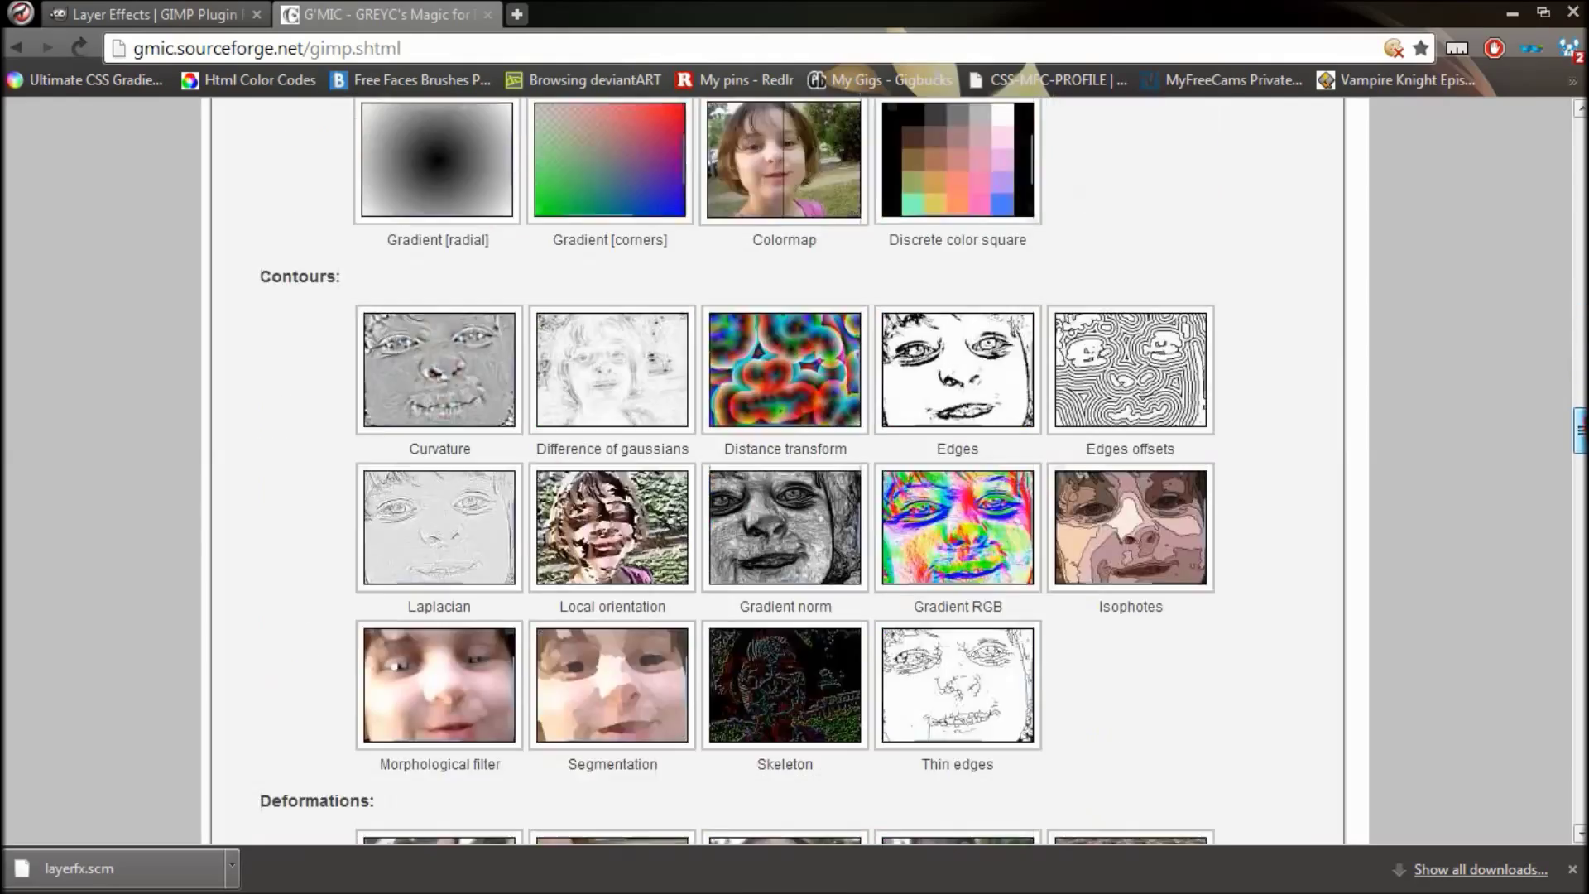
pyautogui.scroll(20, 778, 472)
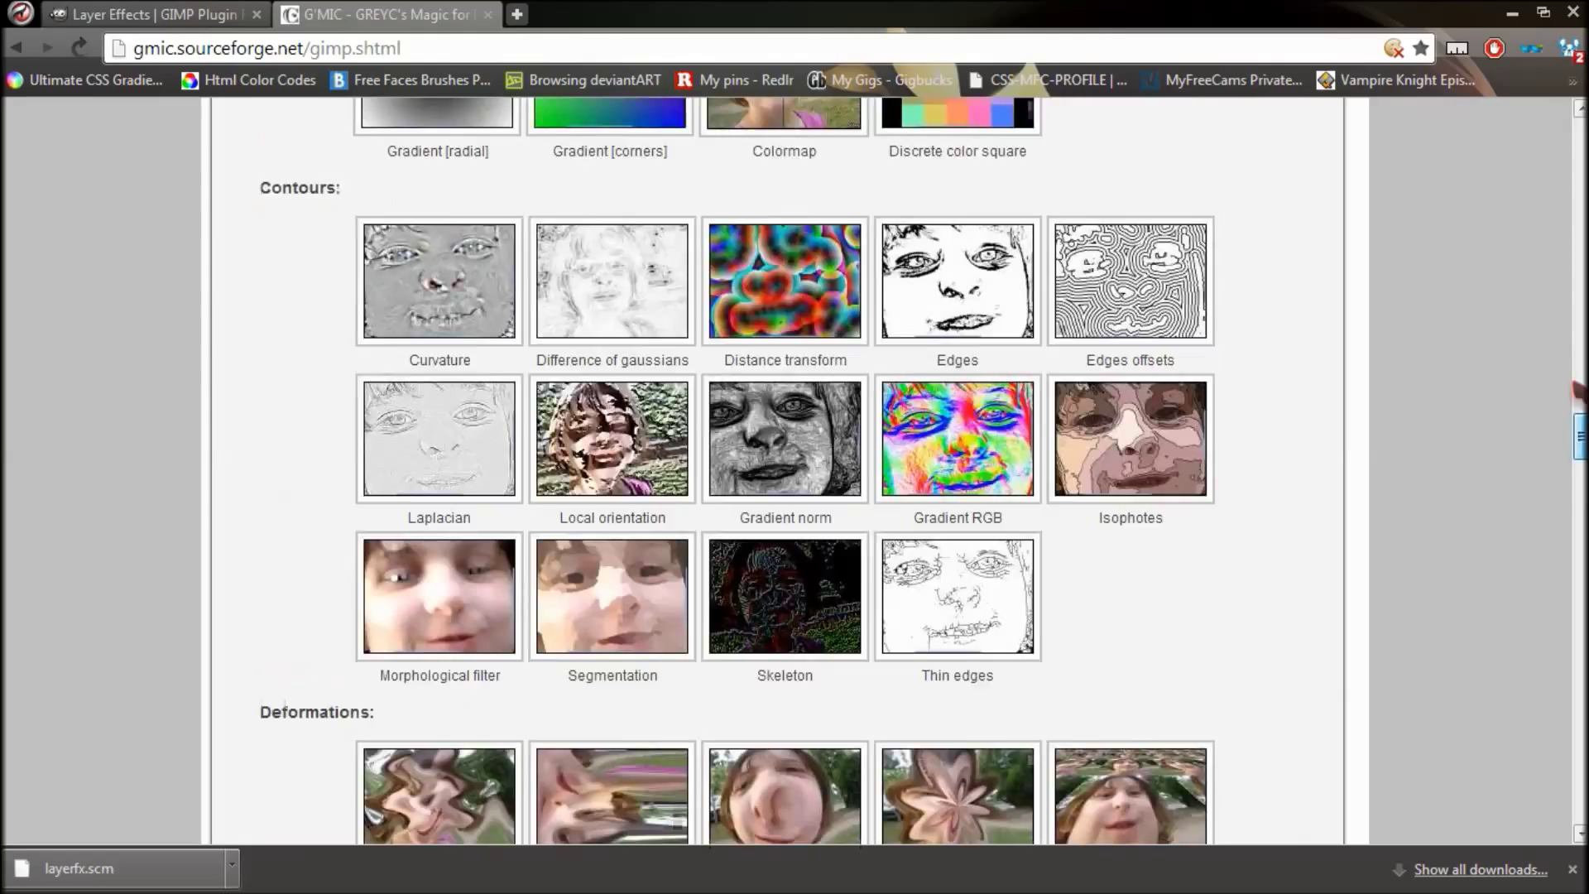
pyautogui.scroll(14, 430, 703)
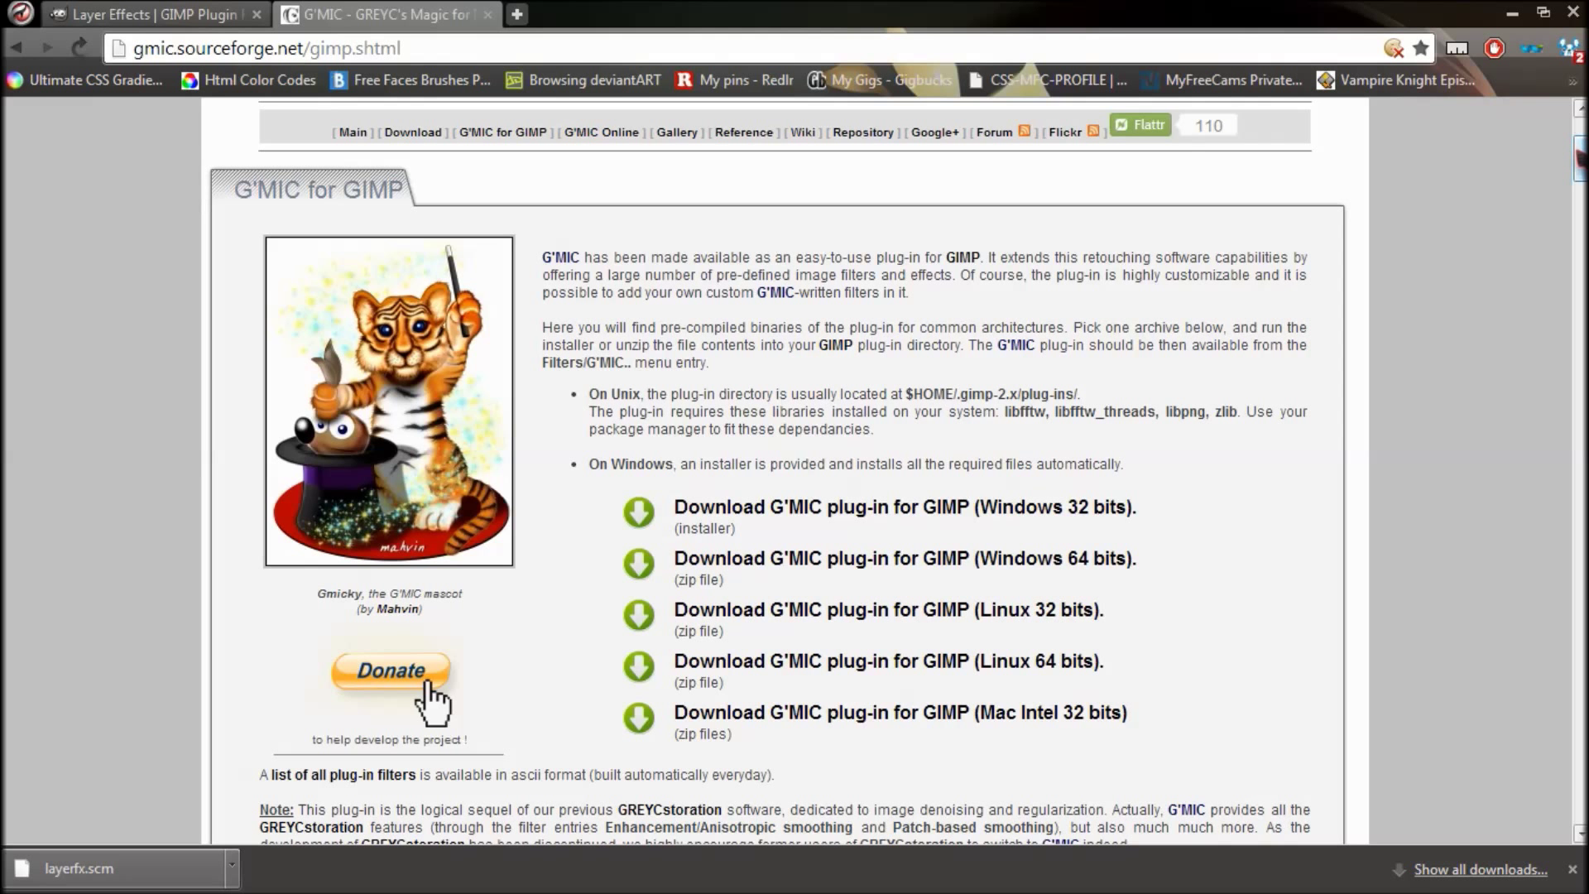
# Scroll to the Windows 64 bits download link and minimise Chrome.
pyautogui.scroll(-2, 1112, 411)
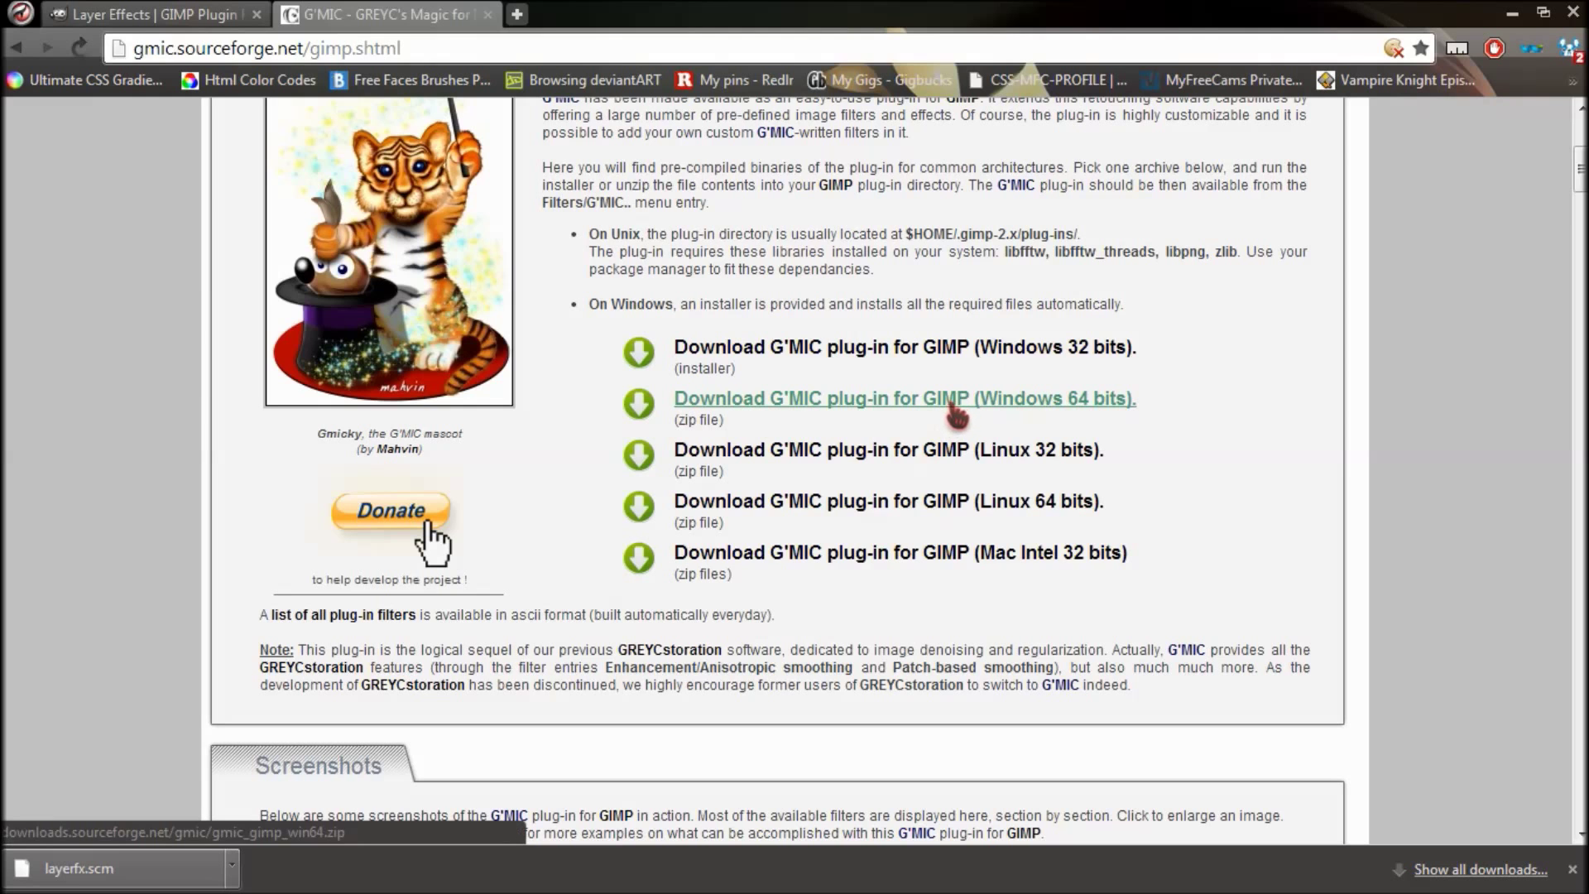
pyautogui.click(1511, 14)
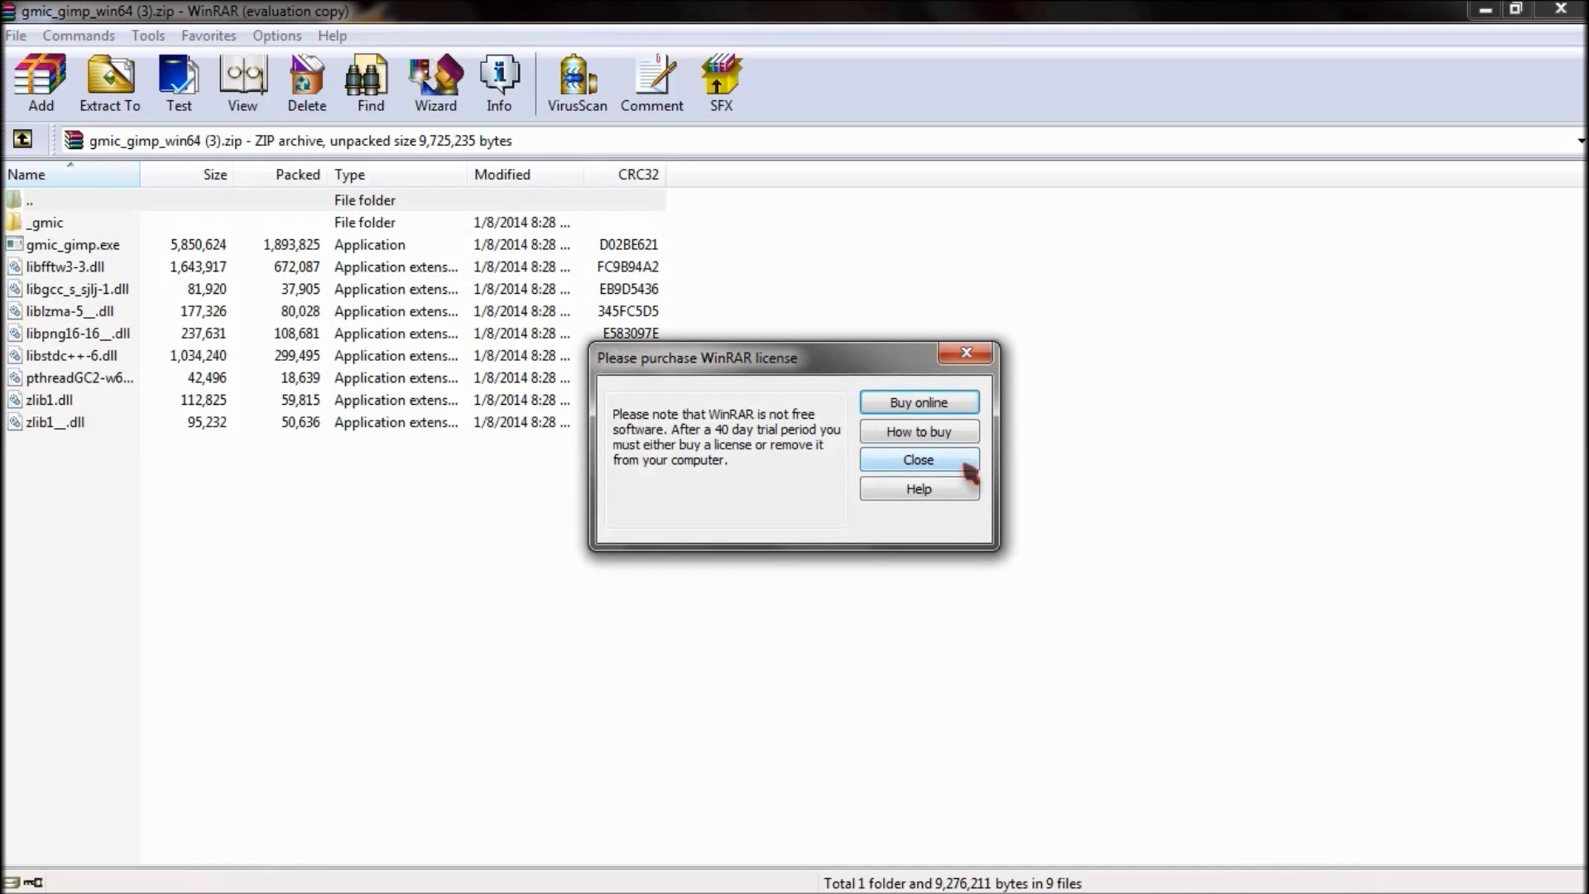
# Close WinRAR's licence reminder and minimise WinRAR.
pyautogui.click(965, 463)
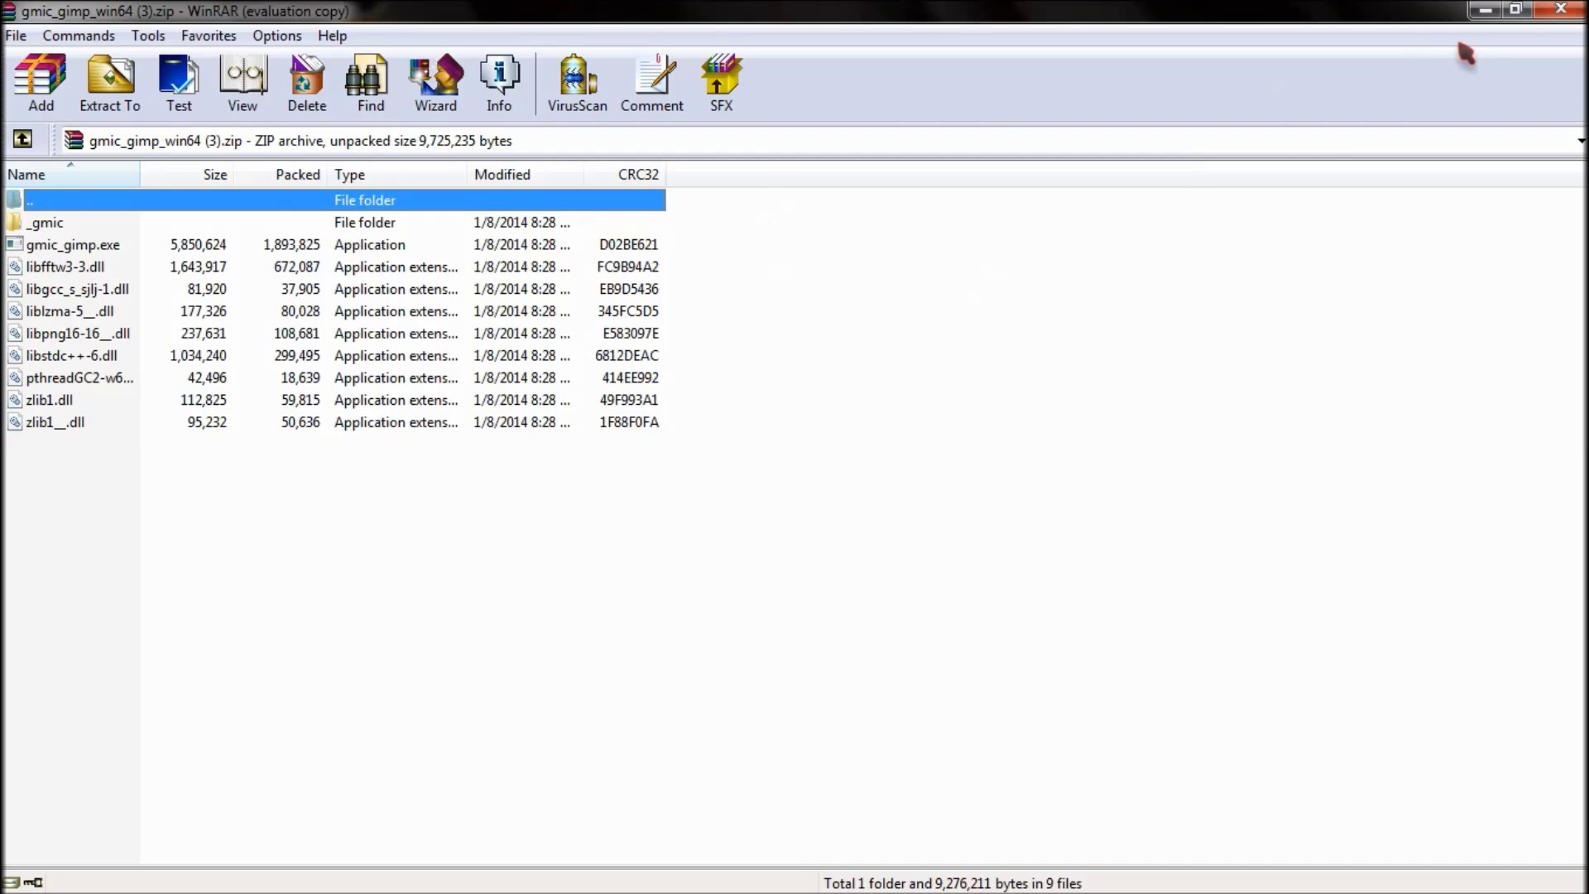
pyautogui.click(1485, 19)
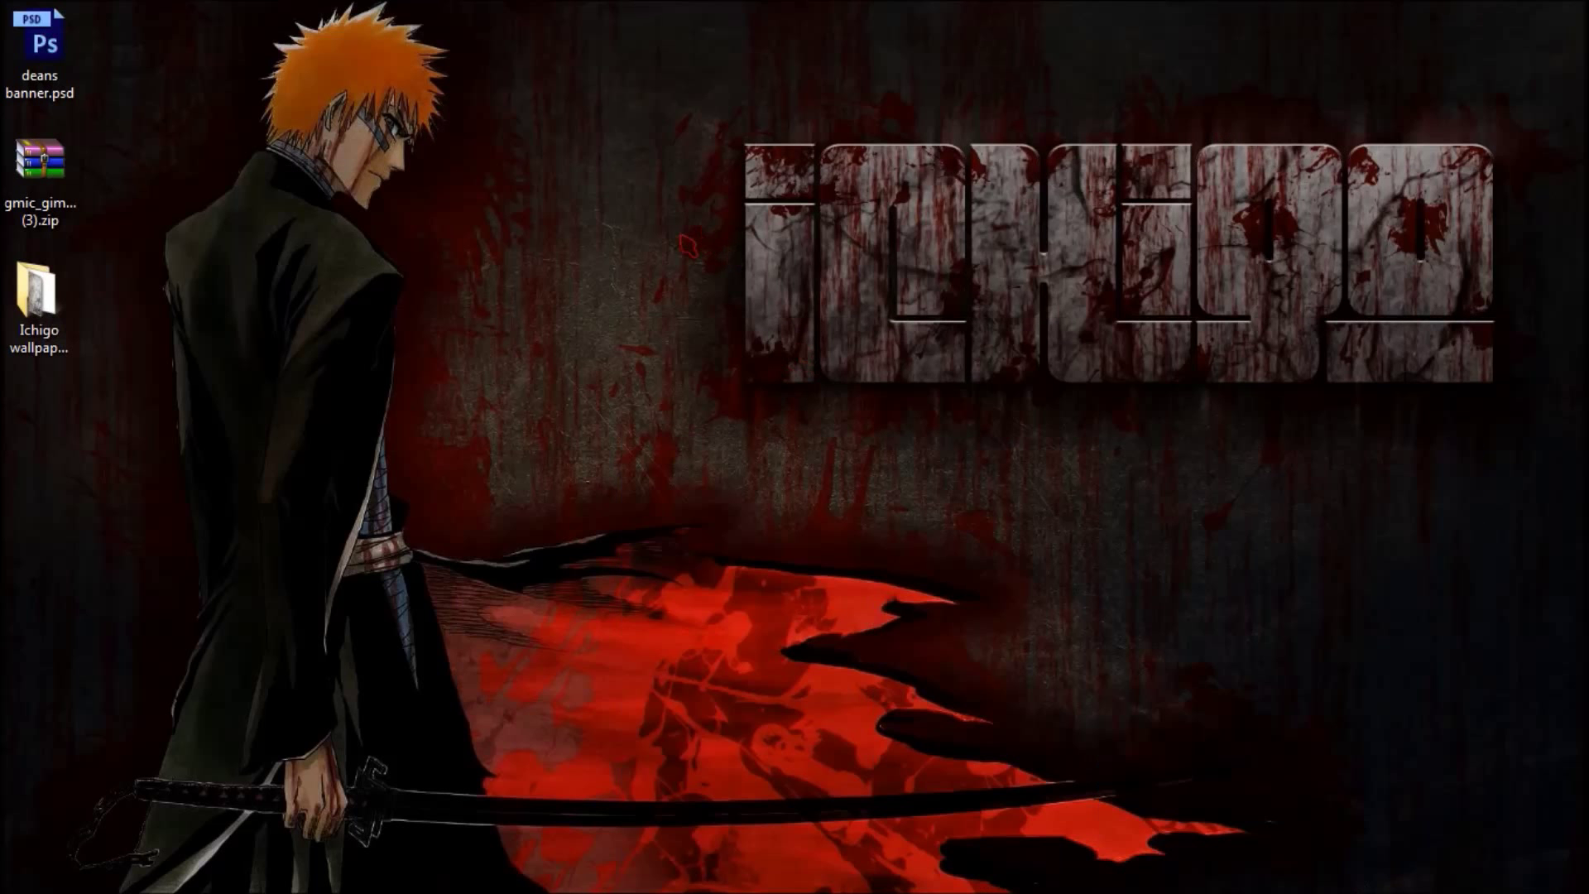
# Create a desktop folder named G'mic and restore the gmic_gimp_win64 (3).zip window.
pyautogui.rightClick(678, 238)
pyautogui.moveTo(944, 538)
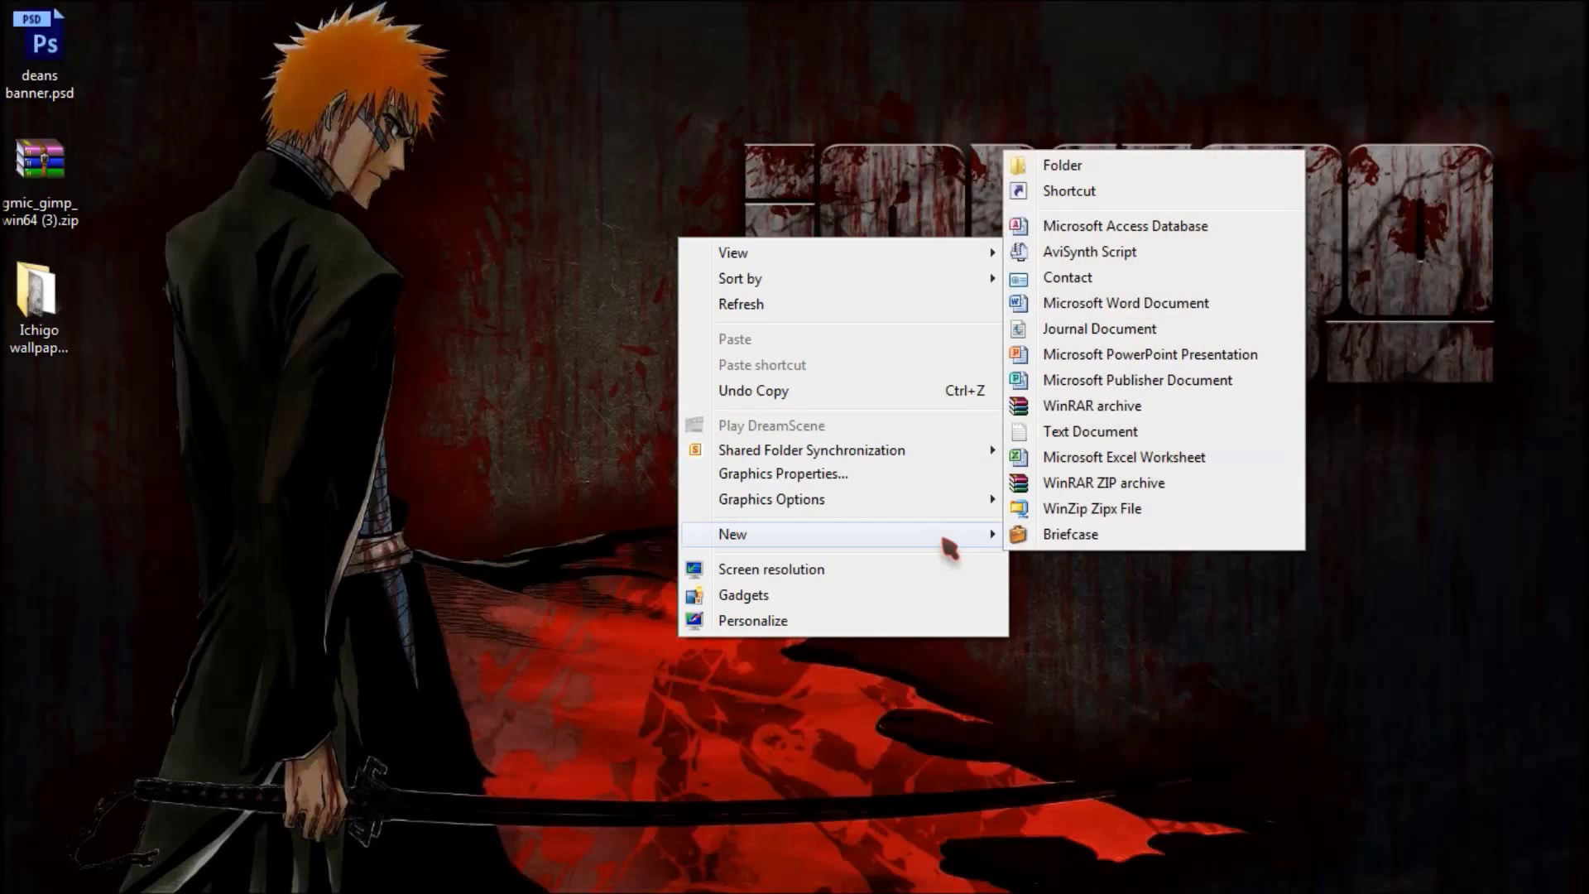
pyautogui.click(1147, 174)
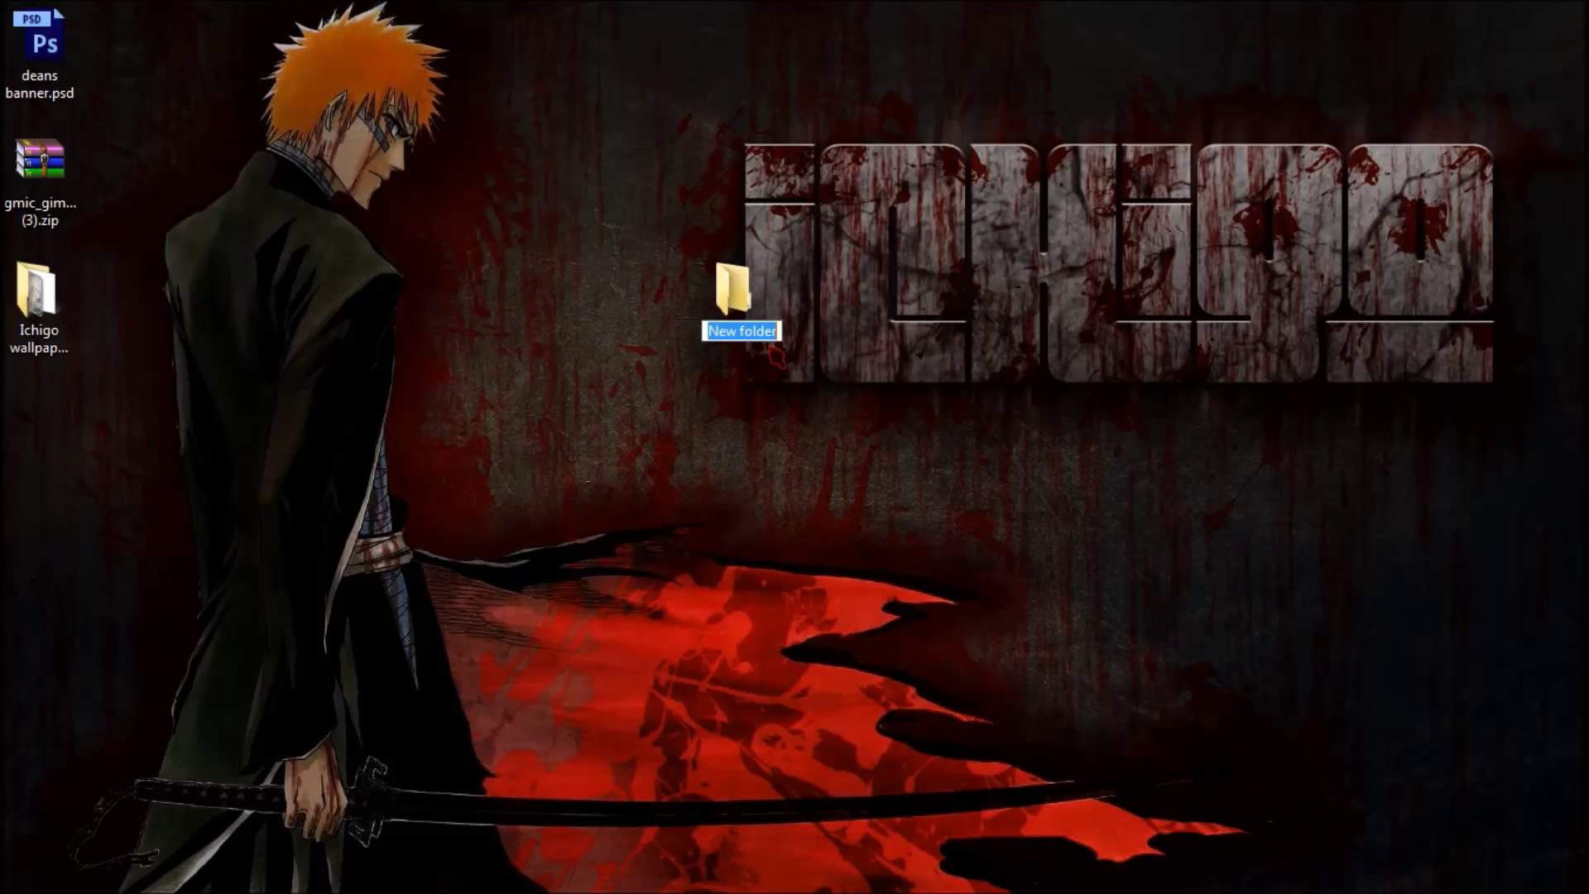
pyautogui.write("G'mic")
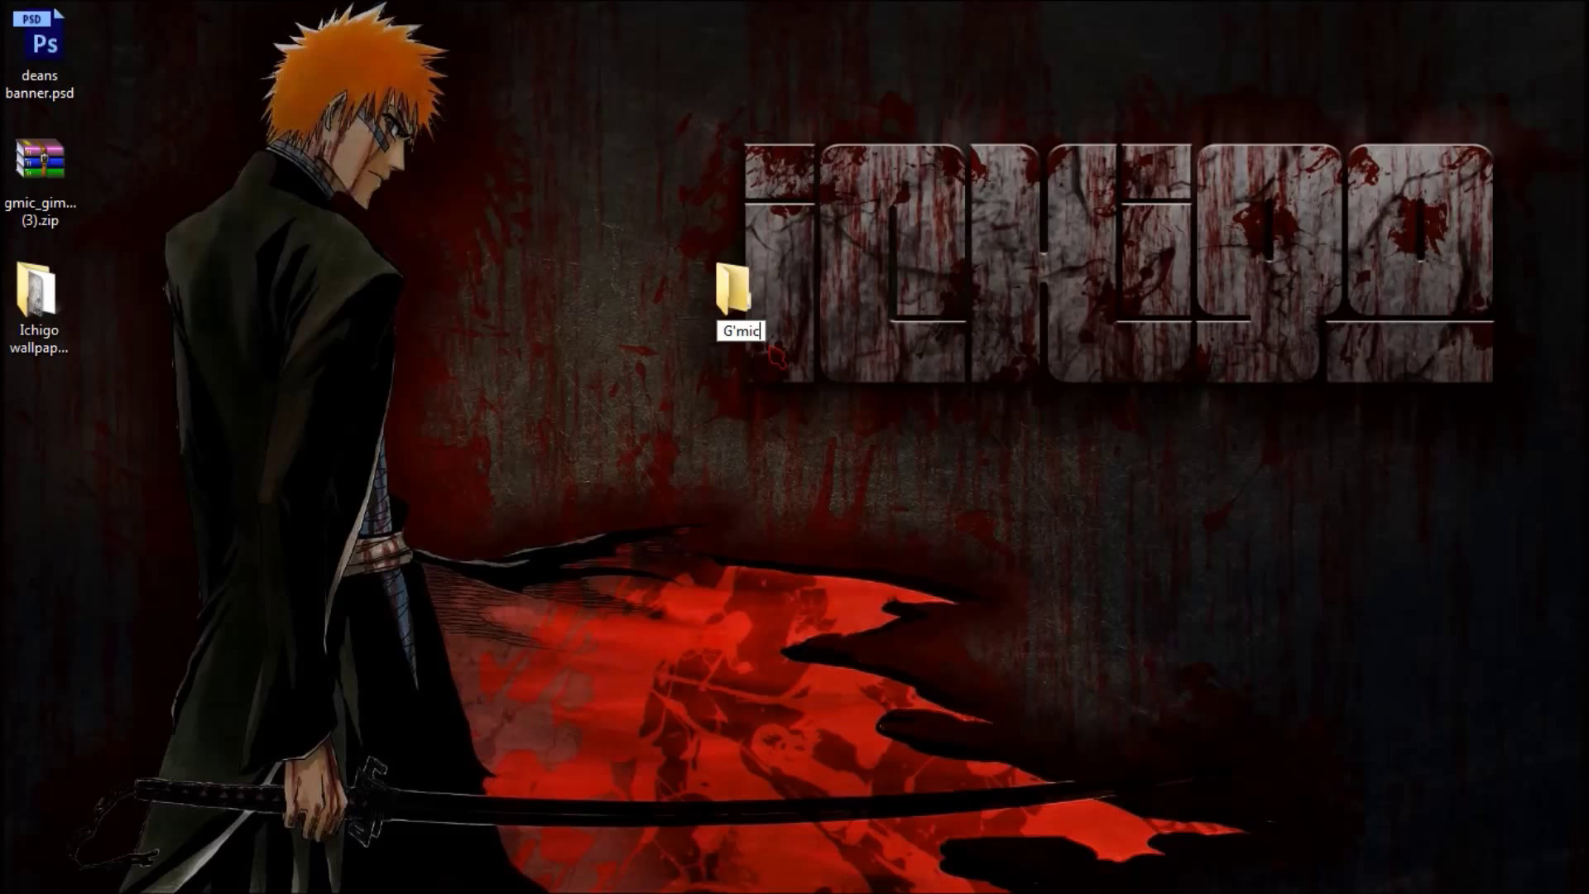
pyautogui.press('Return')
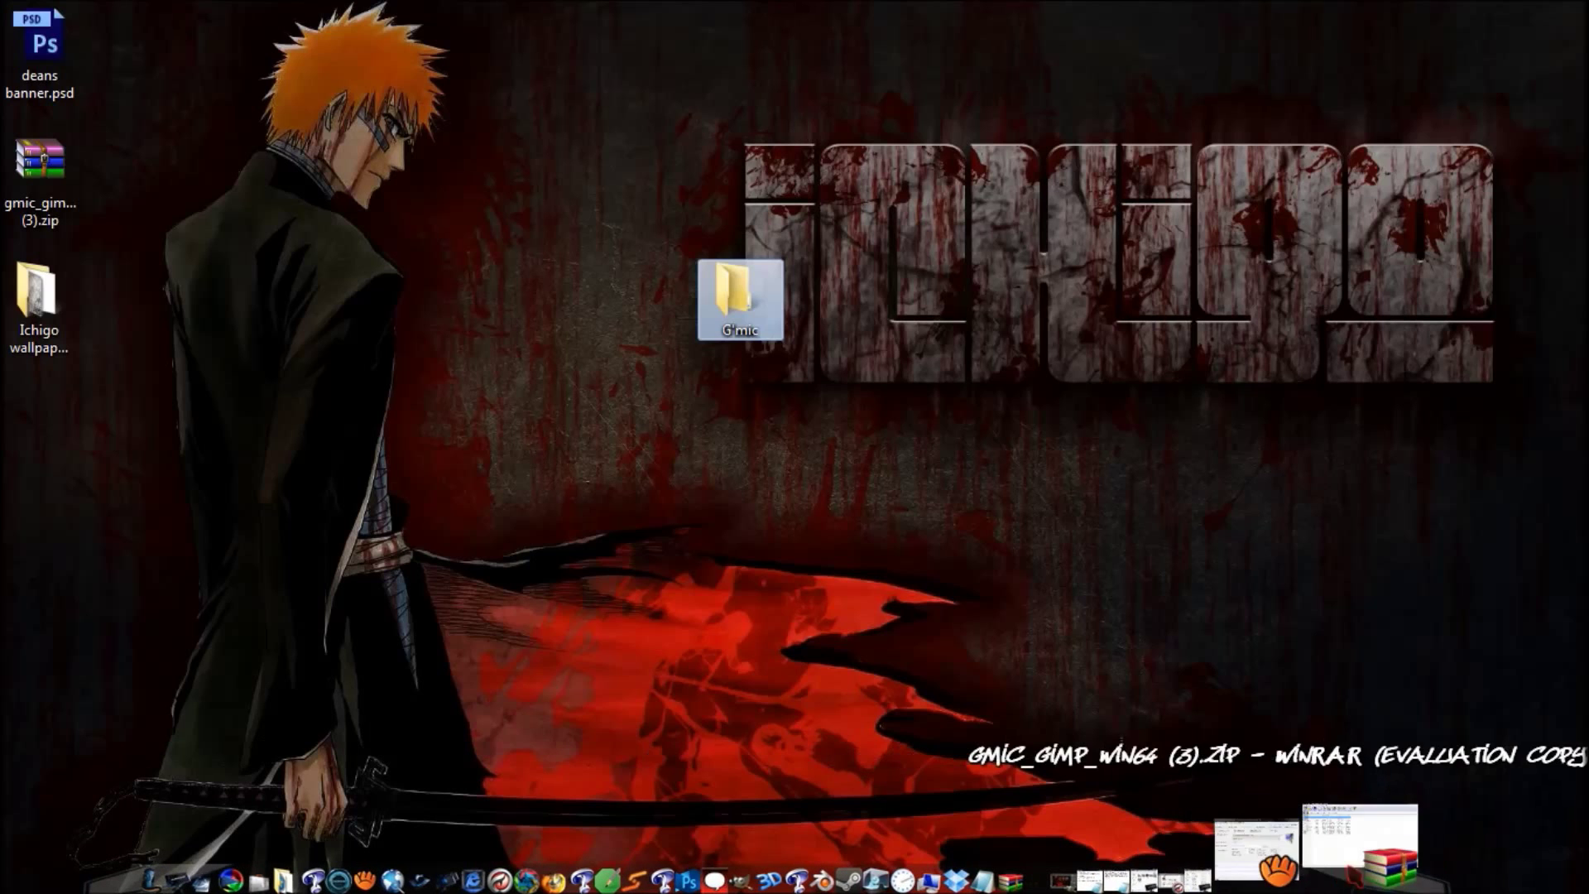
pyautogui.click(1370, 865)
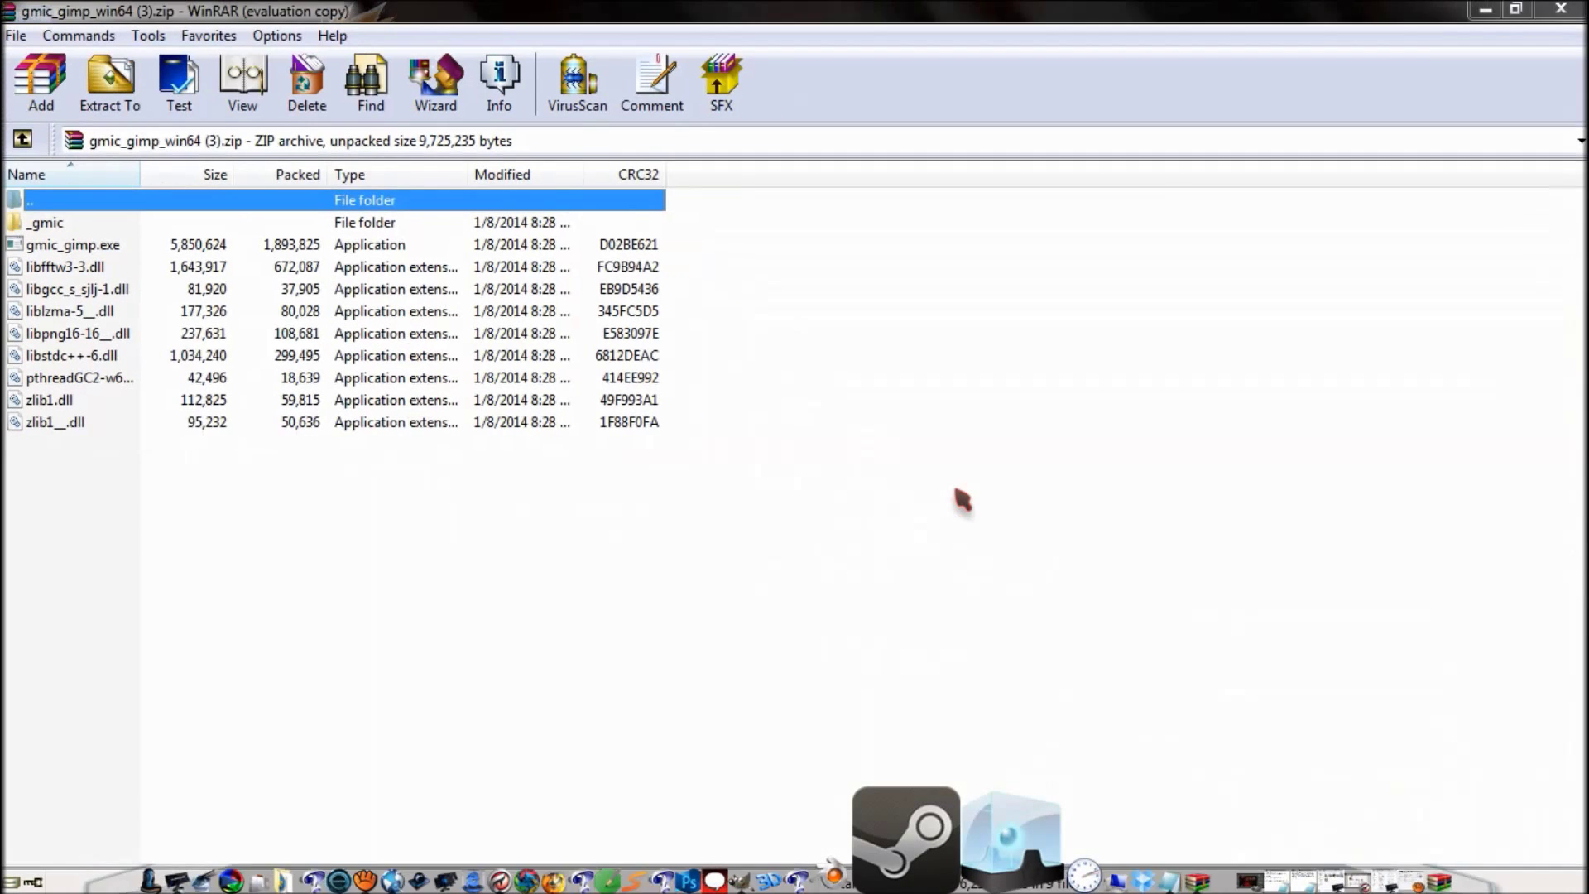
# Extract gmic_gimp_win64 (3).zip into the desktop G'mic folder.
pyautogui.click(111, 81)
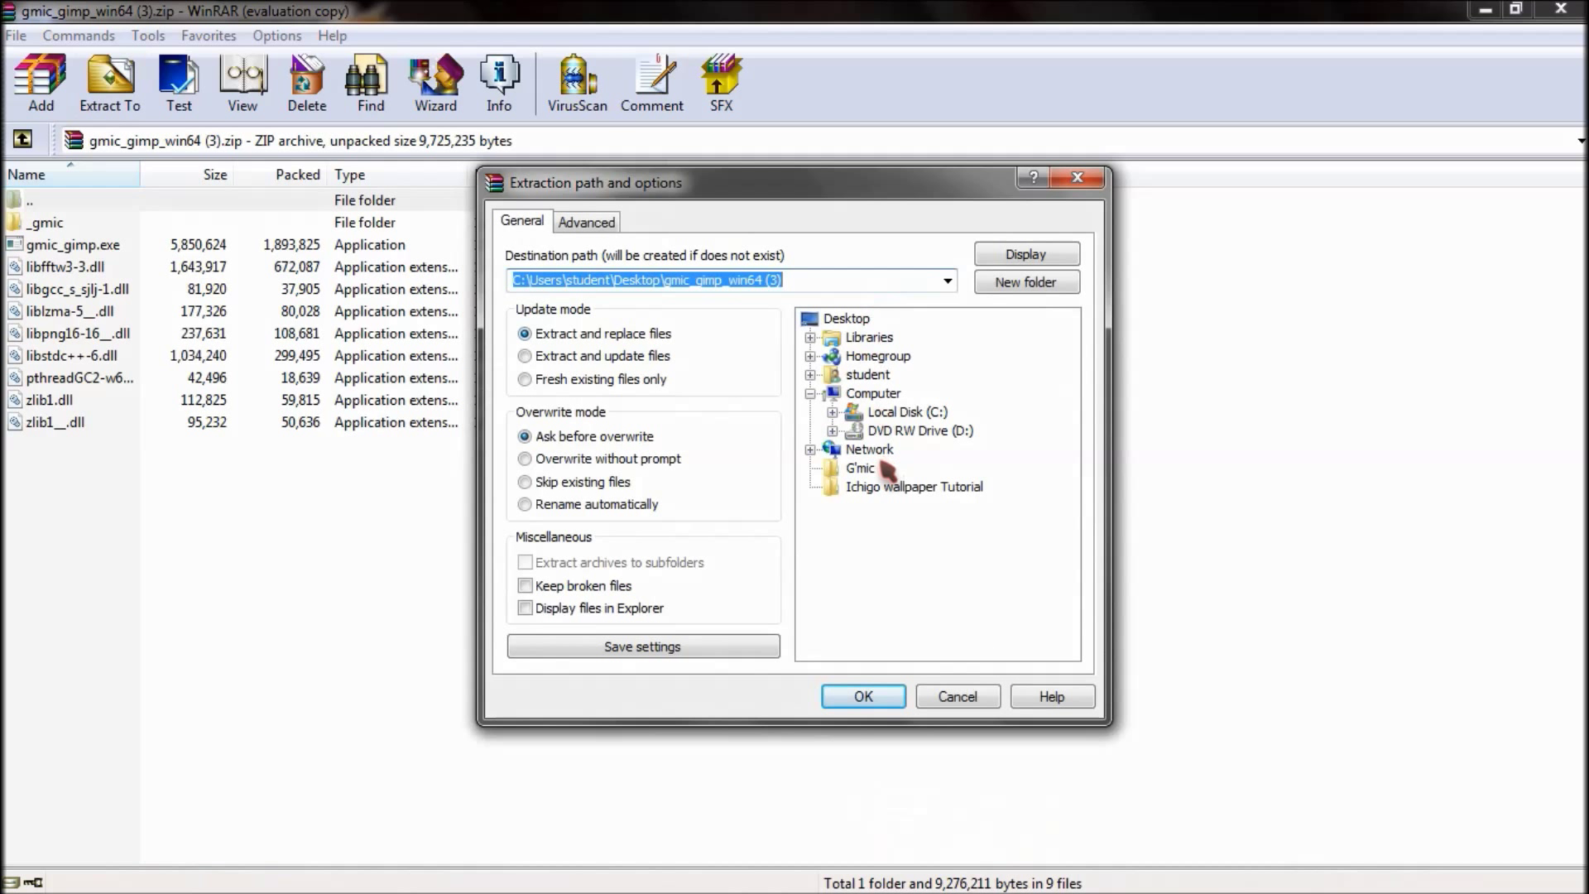
pyautogui.click(865, 468)
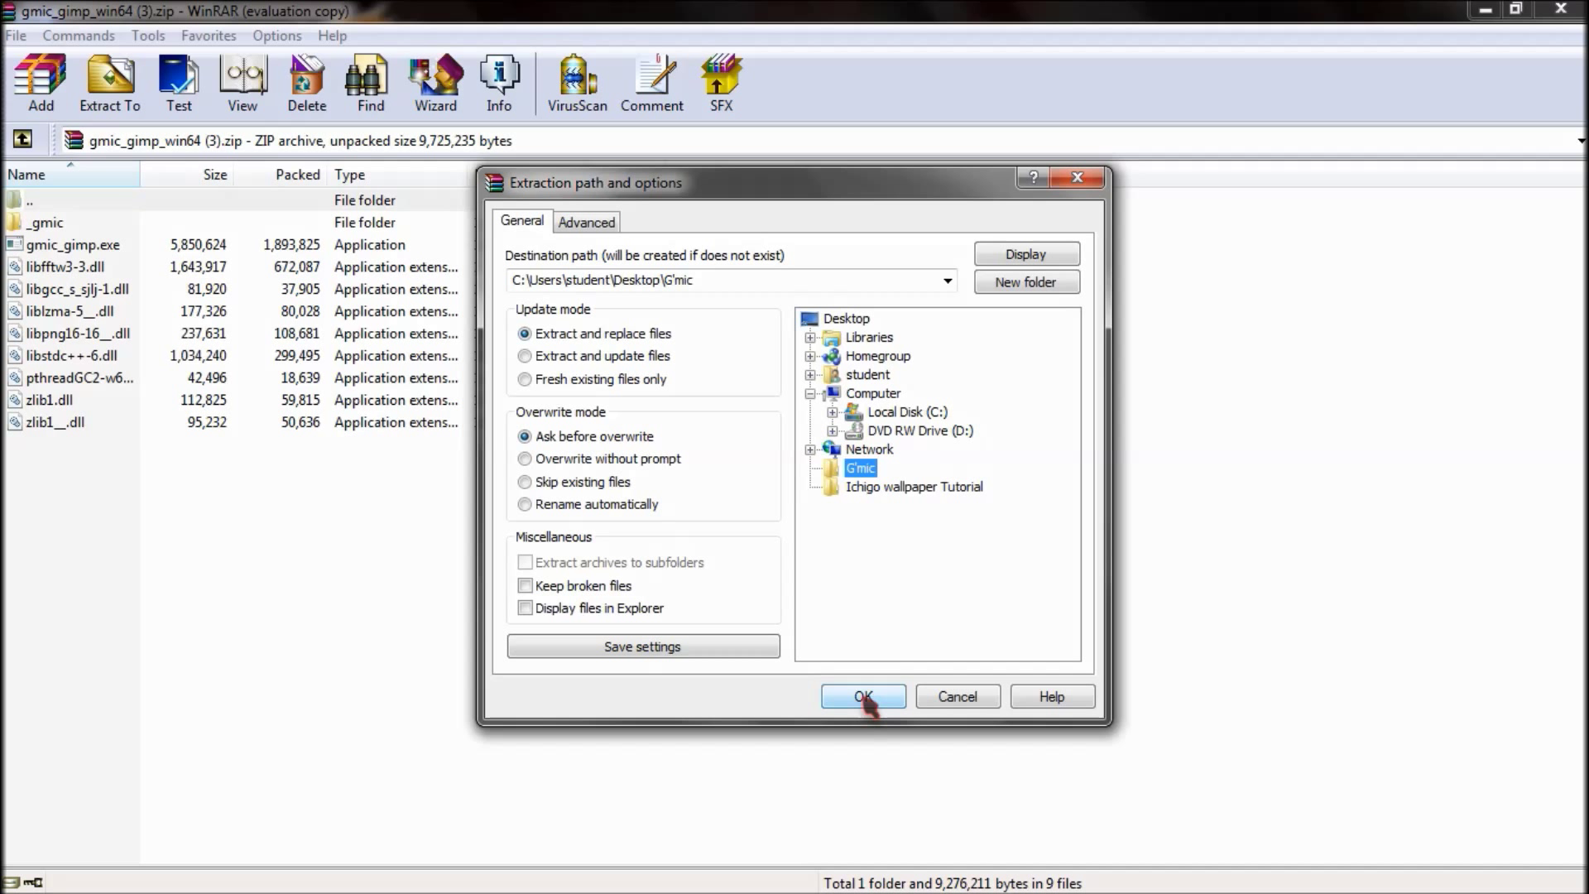
pyautogui.click(864, 697)
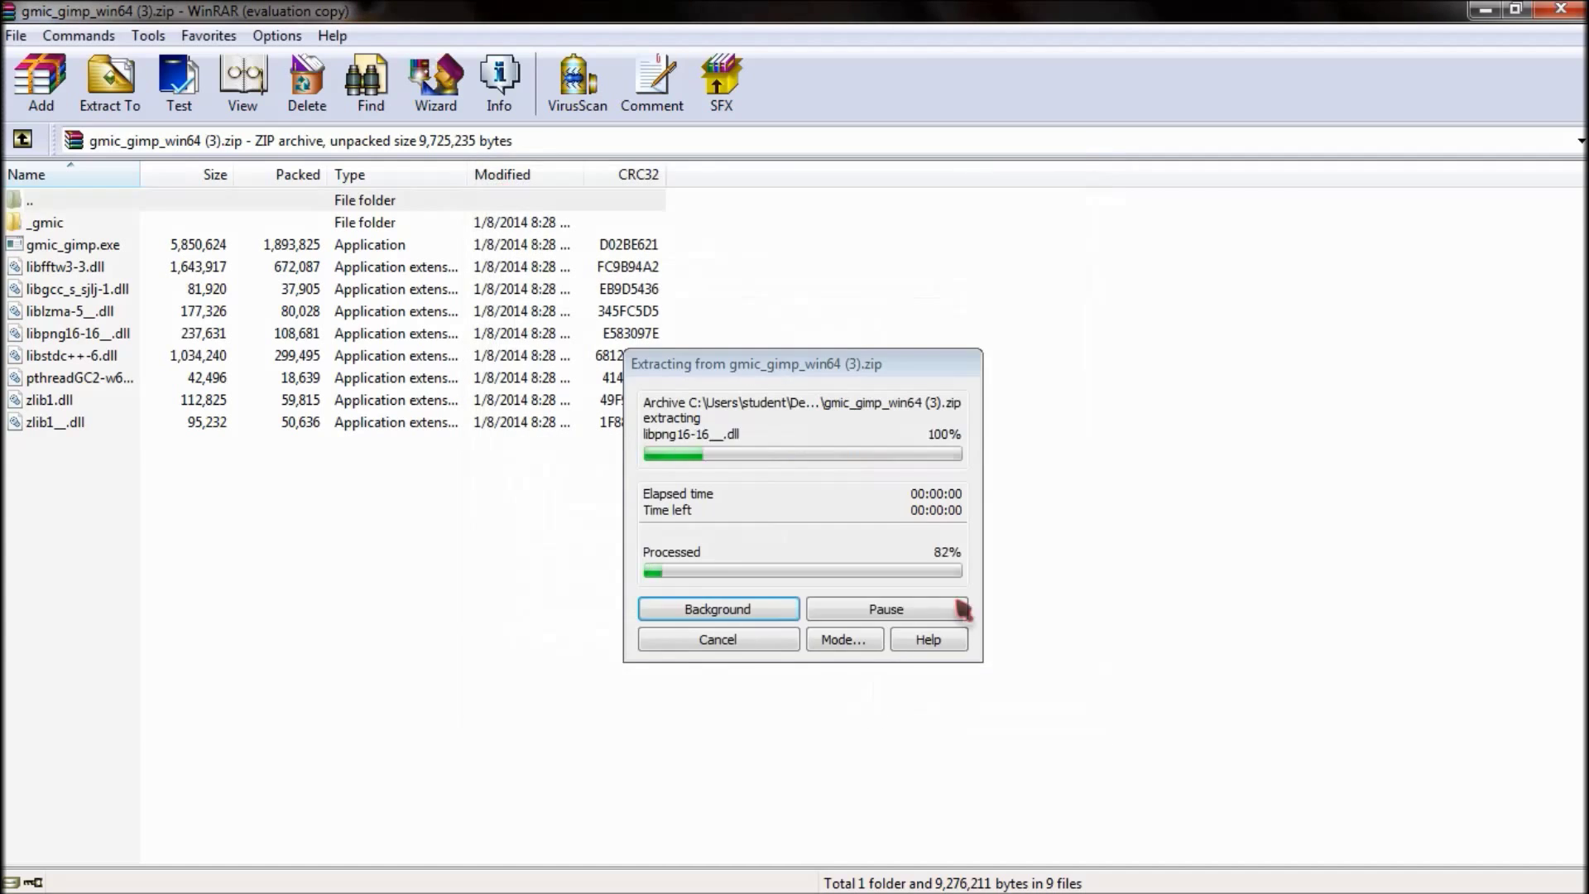
# Close WinRAR, open the desktop G'mic folder, and widen its window.
pyautogui.click(1567, 11)
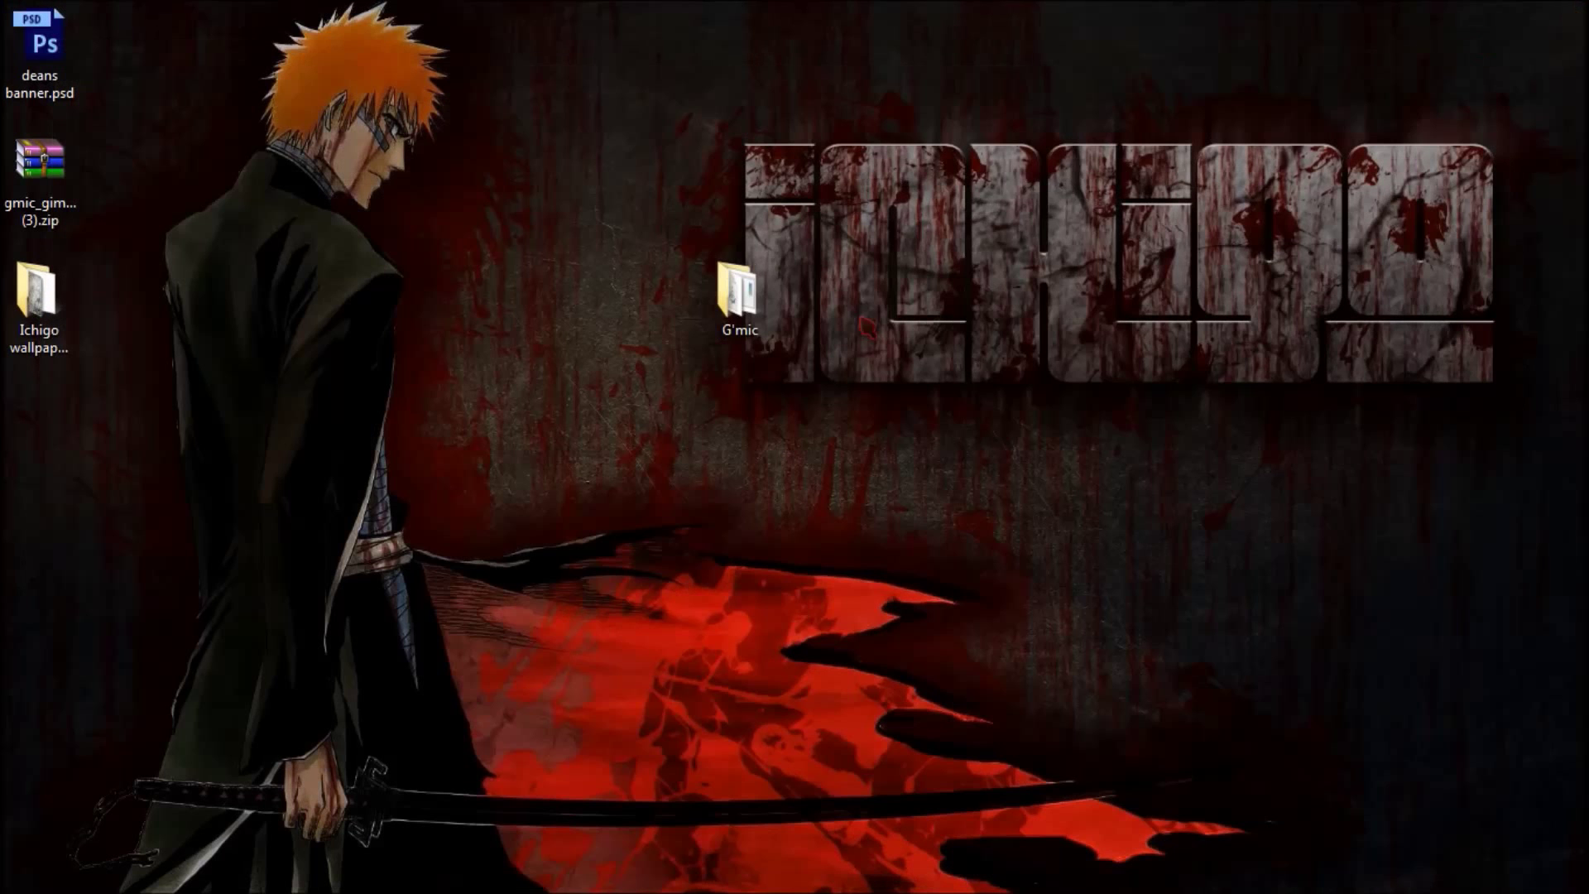
pyautogui.doubleClick(755, 304)
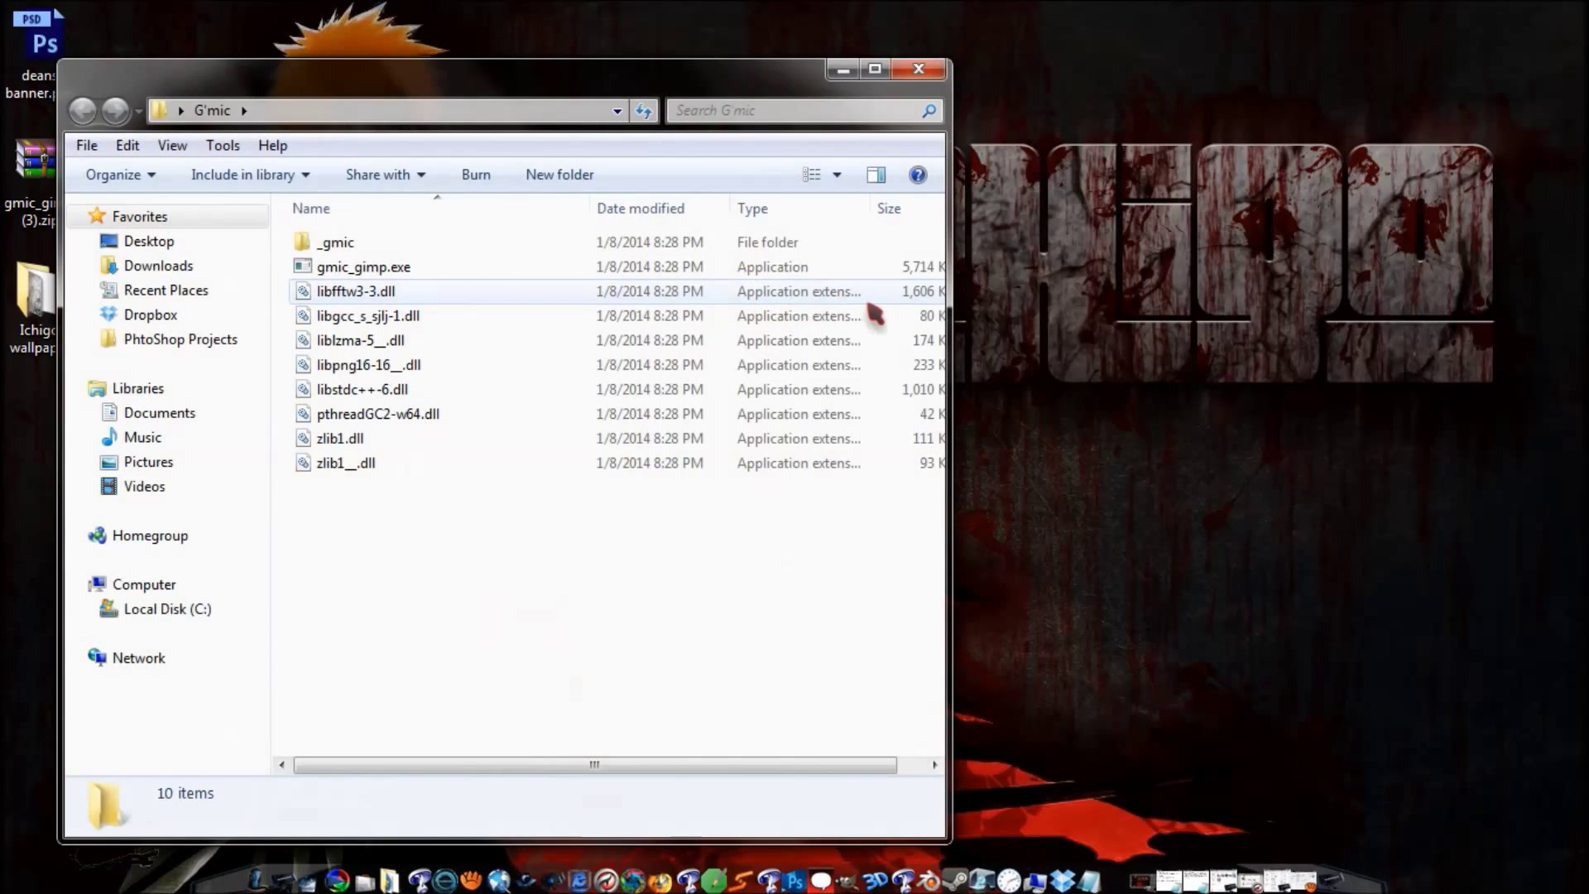
pyautogui.moveTo(954, 389); pyautogui.dragTo(1117, 377)
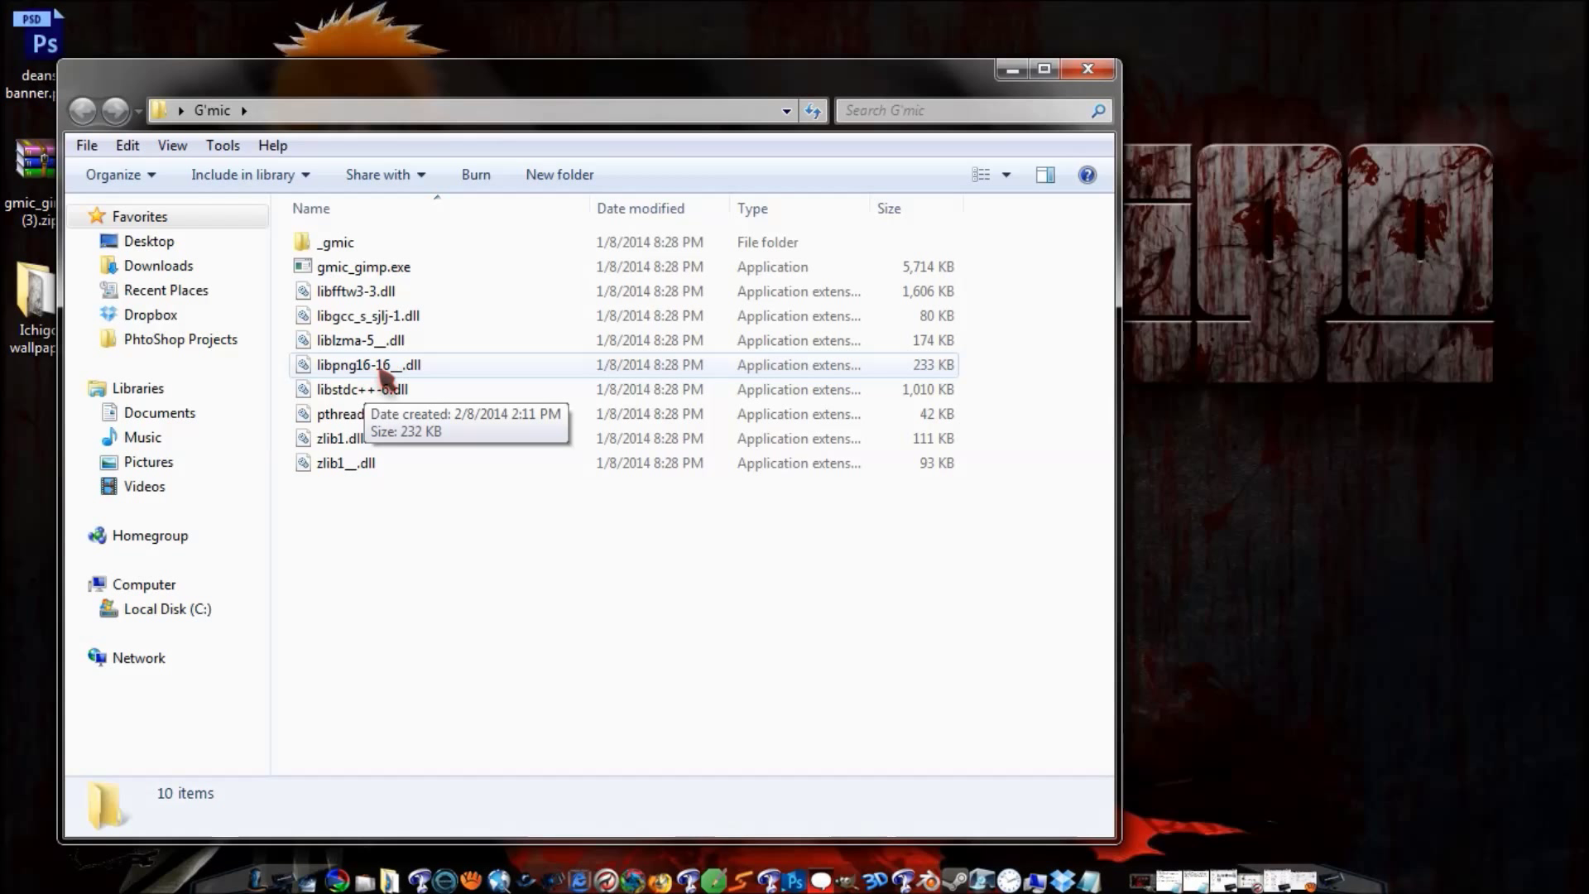
# Rename libpng16-16__.dll to libpng16-16.dll.
pyautogui.click(336, 370)
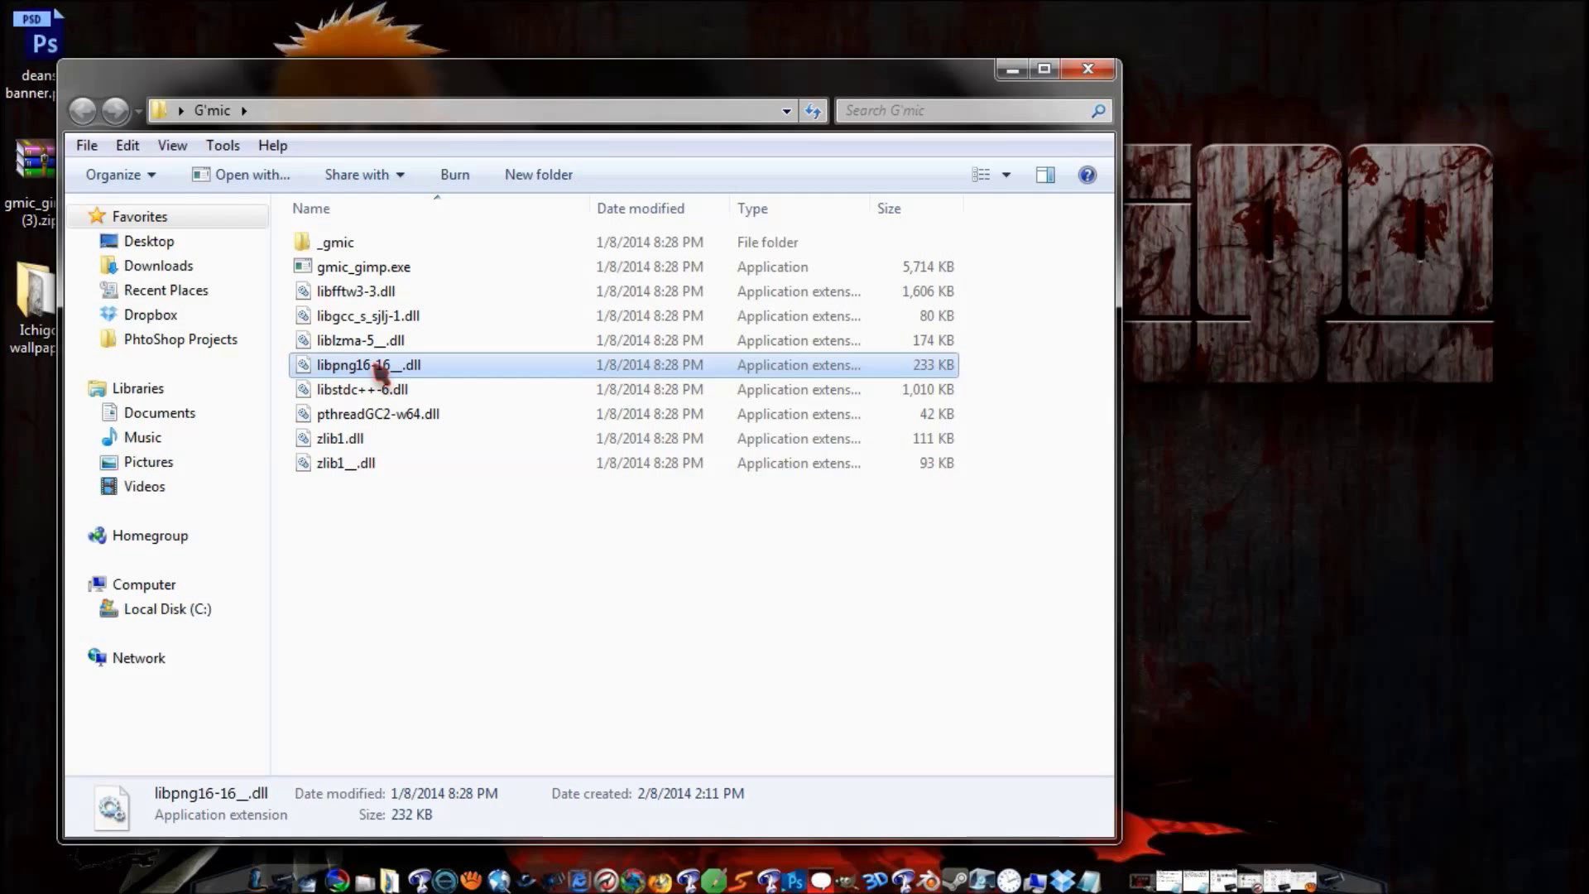
pyautogui.rightClick(379, 370)
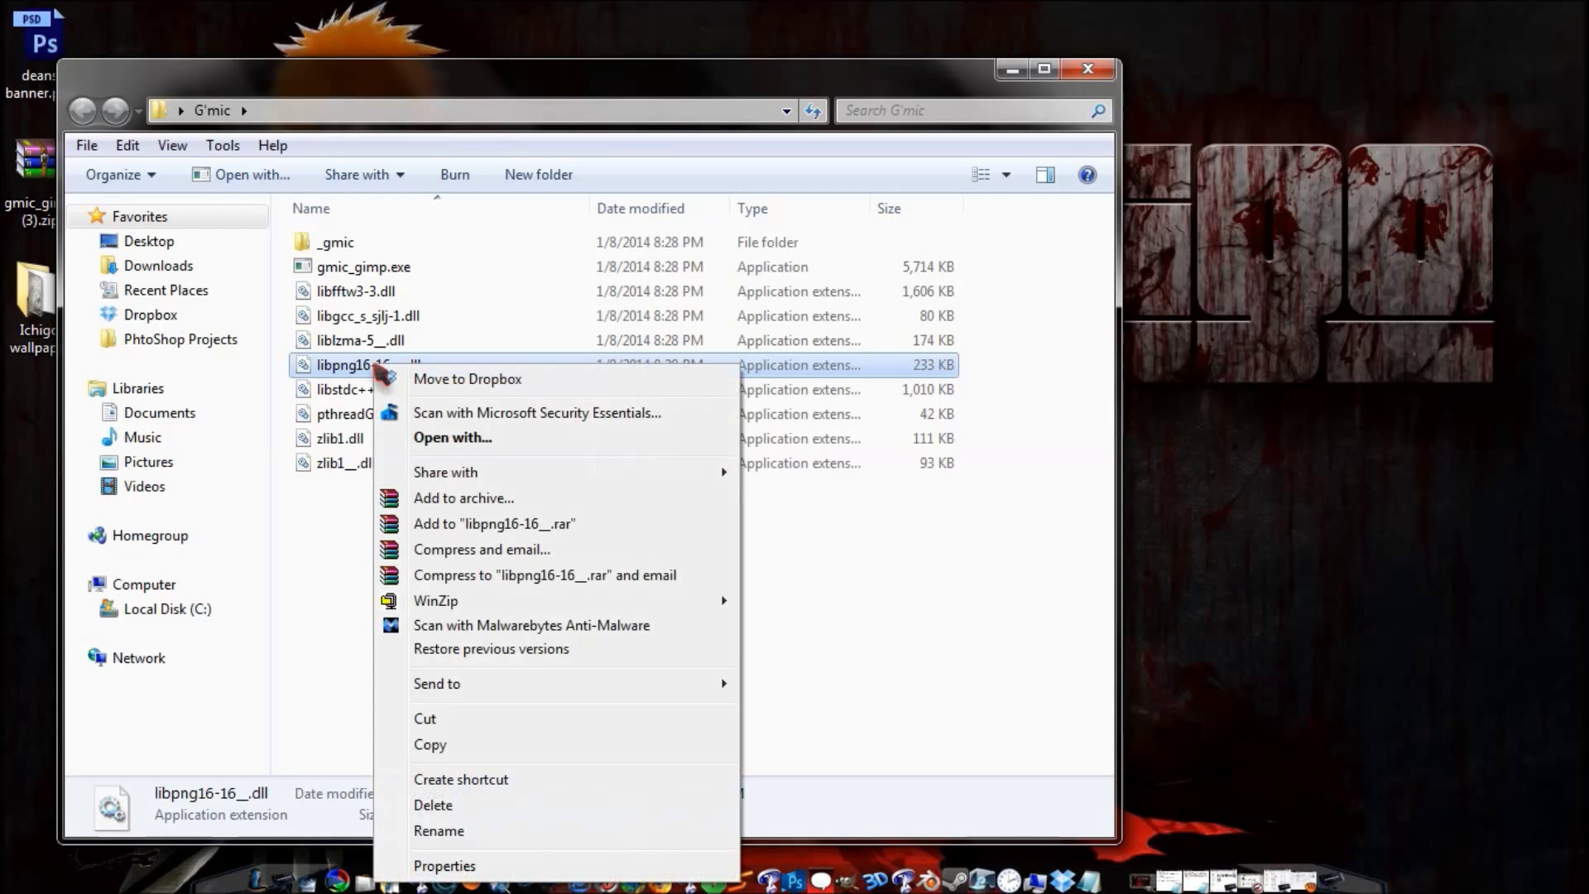
pyautogui.click(543, 831)
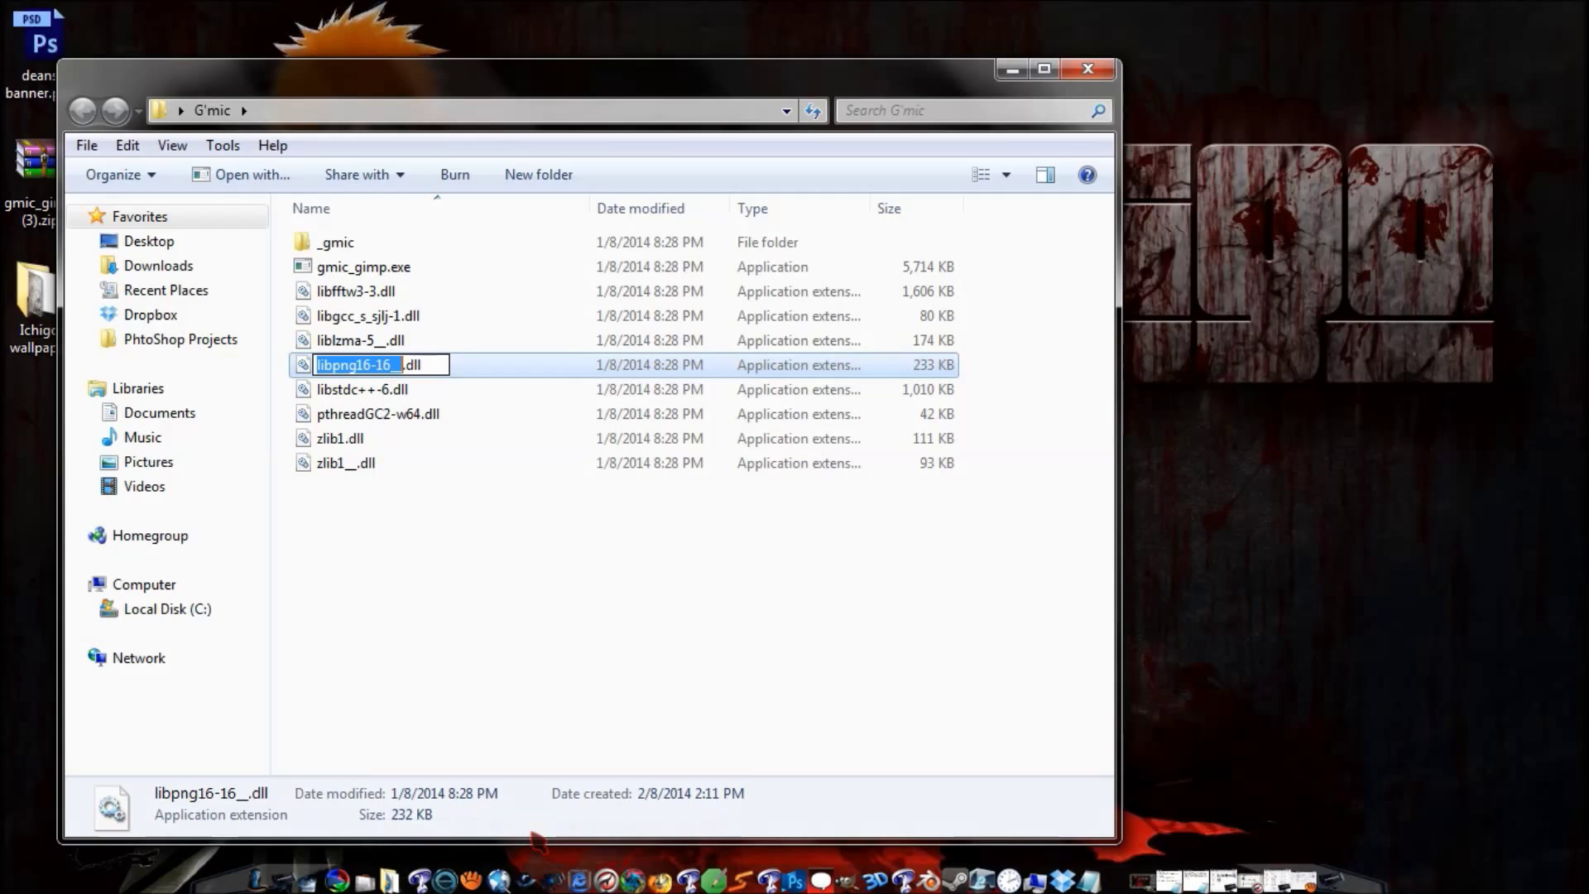
pyautogui.click(401, 366)
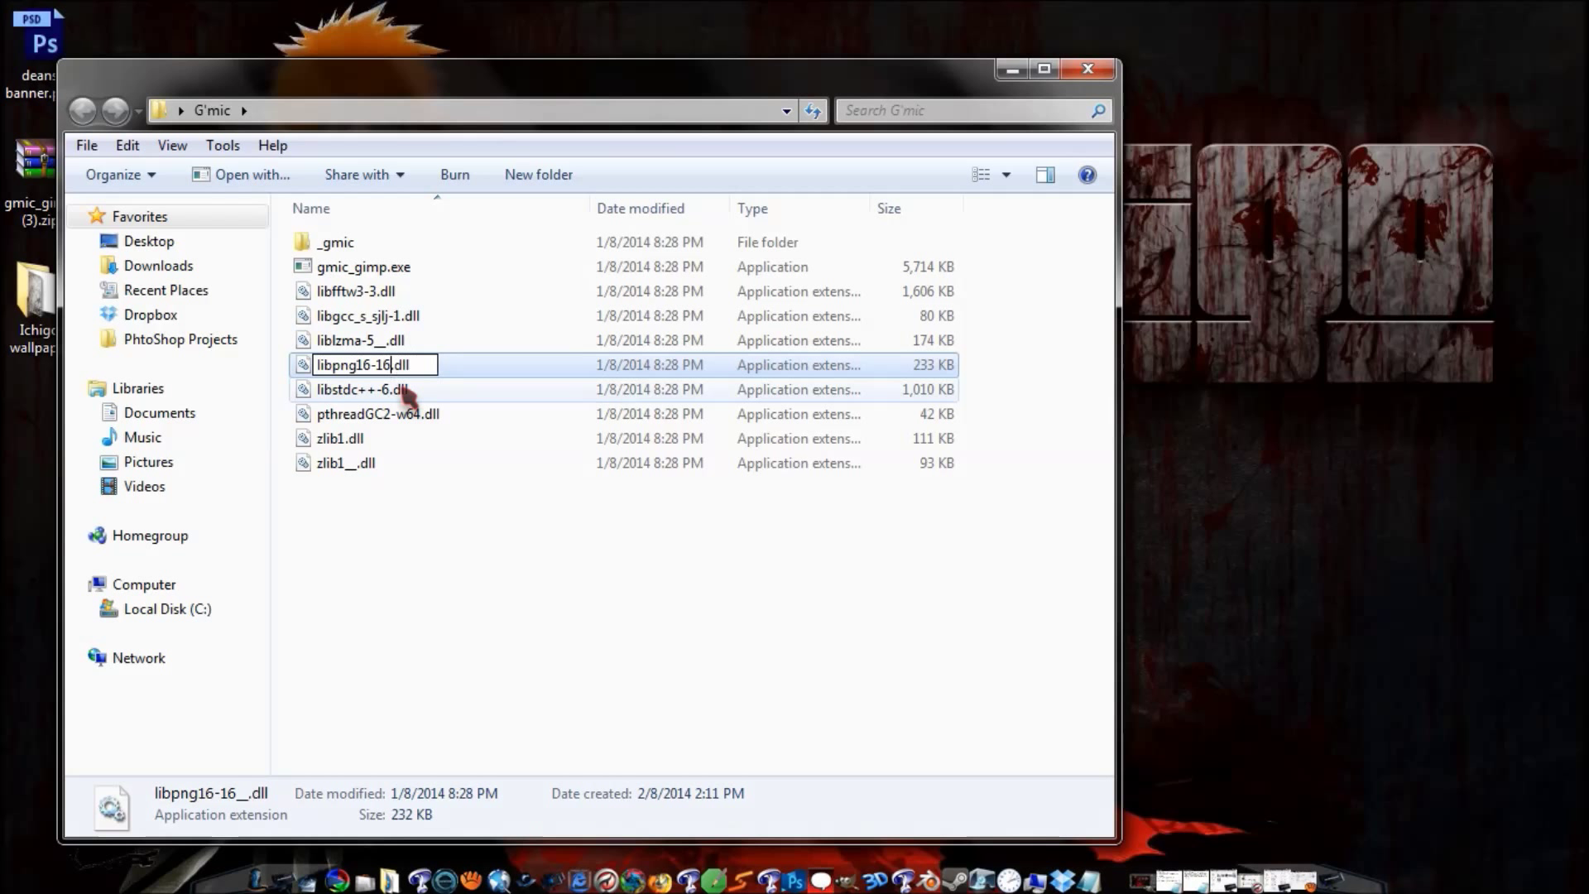
pyautogui.press('Return')
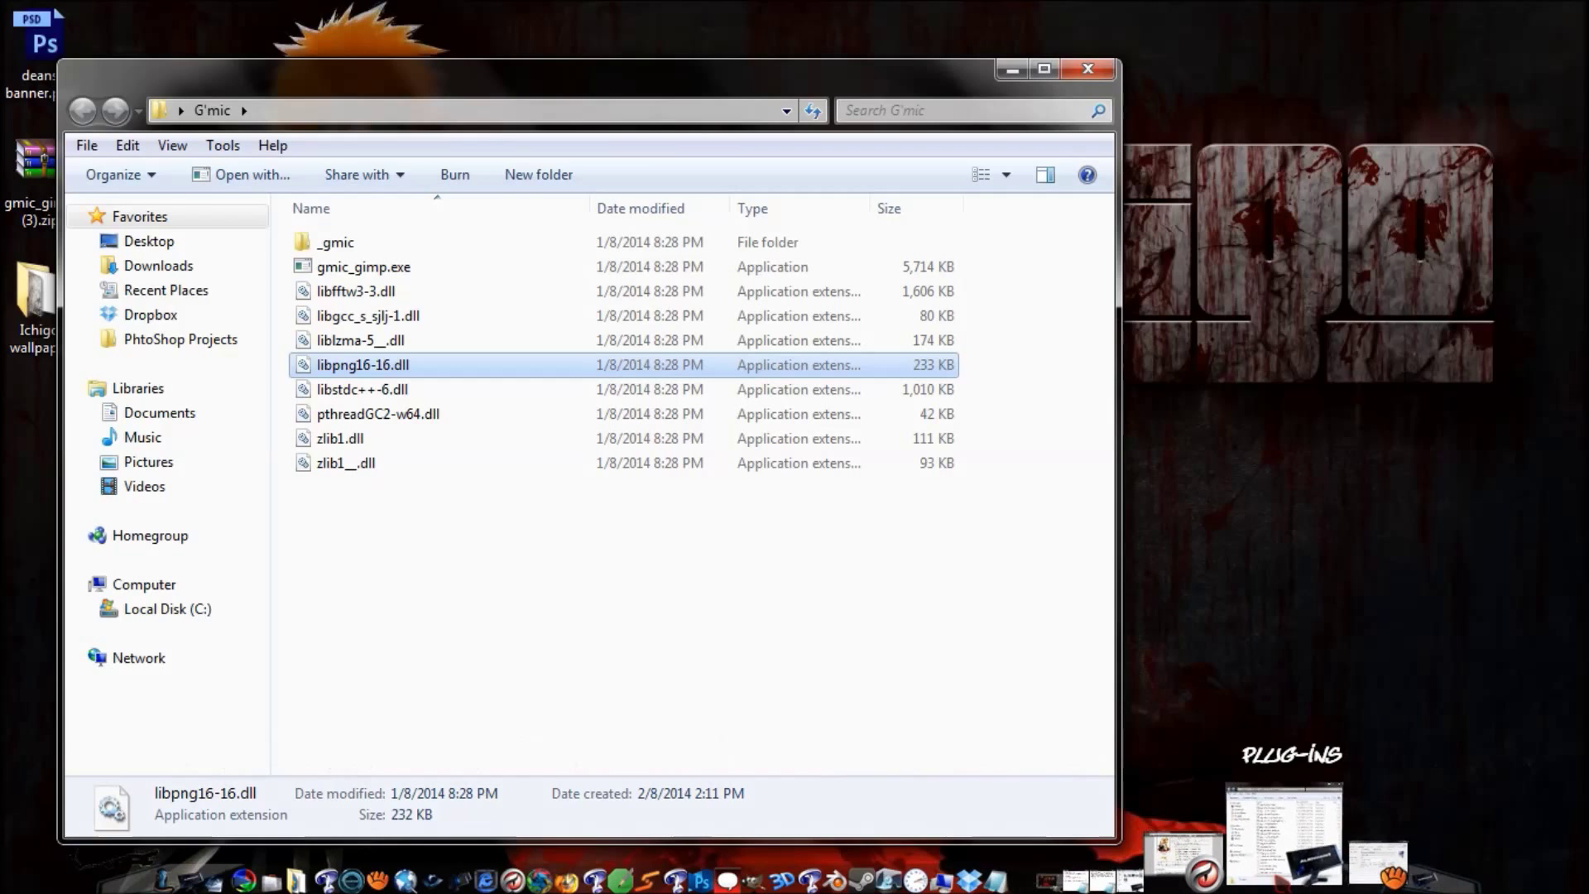
pyautogui.click(1303, 836)
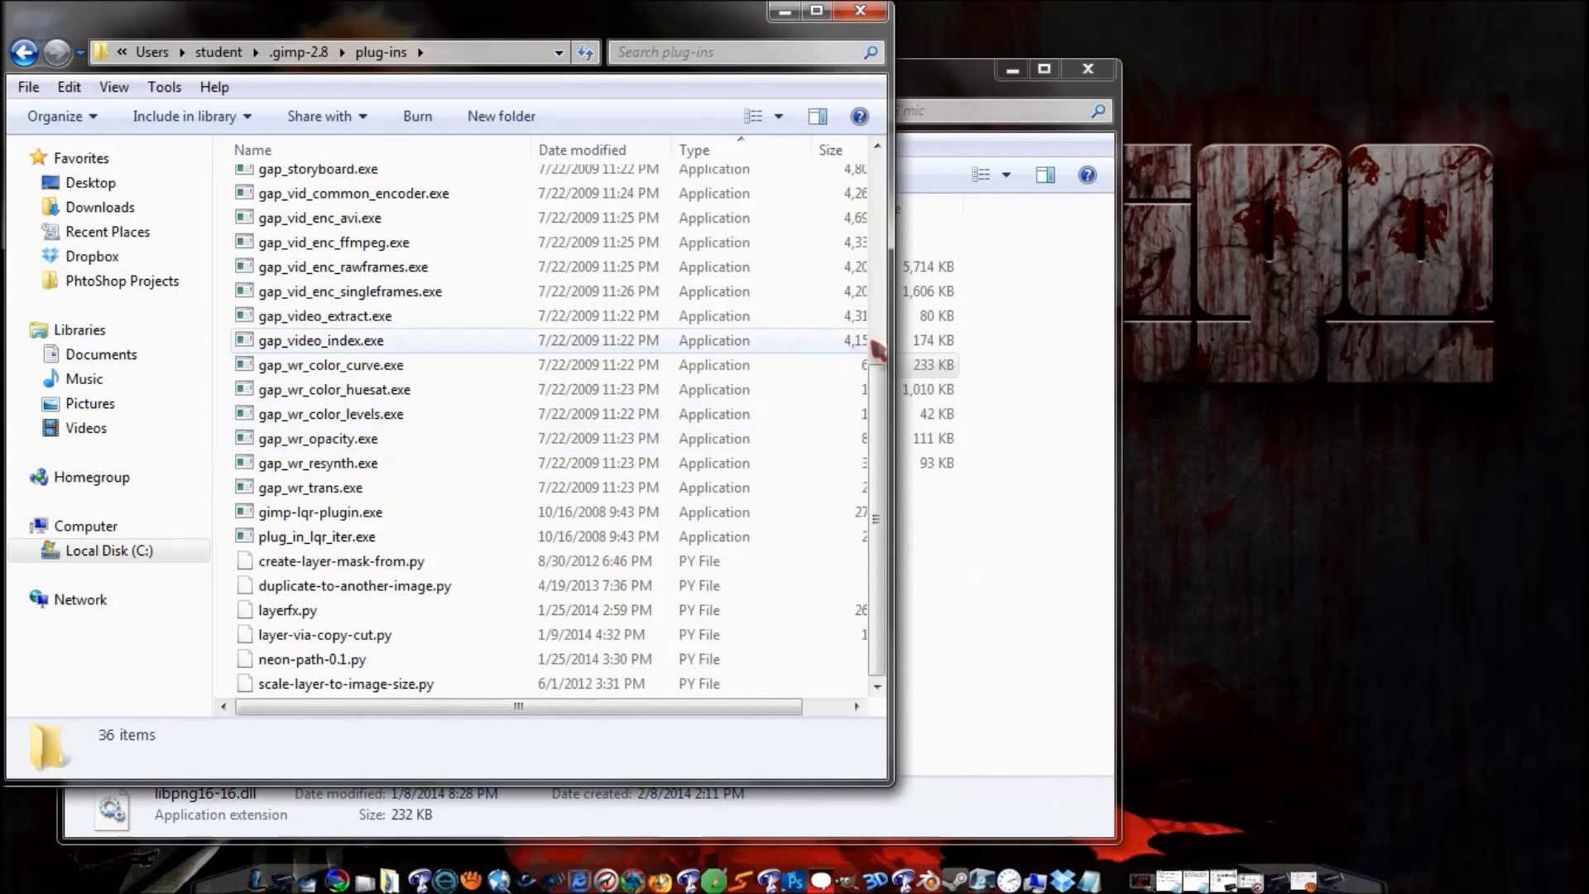
# Review the .gimp-2.8 plug-ins folder, close that window, and open the Start menu.
pyautogui.moveTo(879, 398); pyautogui.dragTo(876, 207)
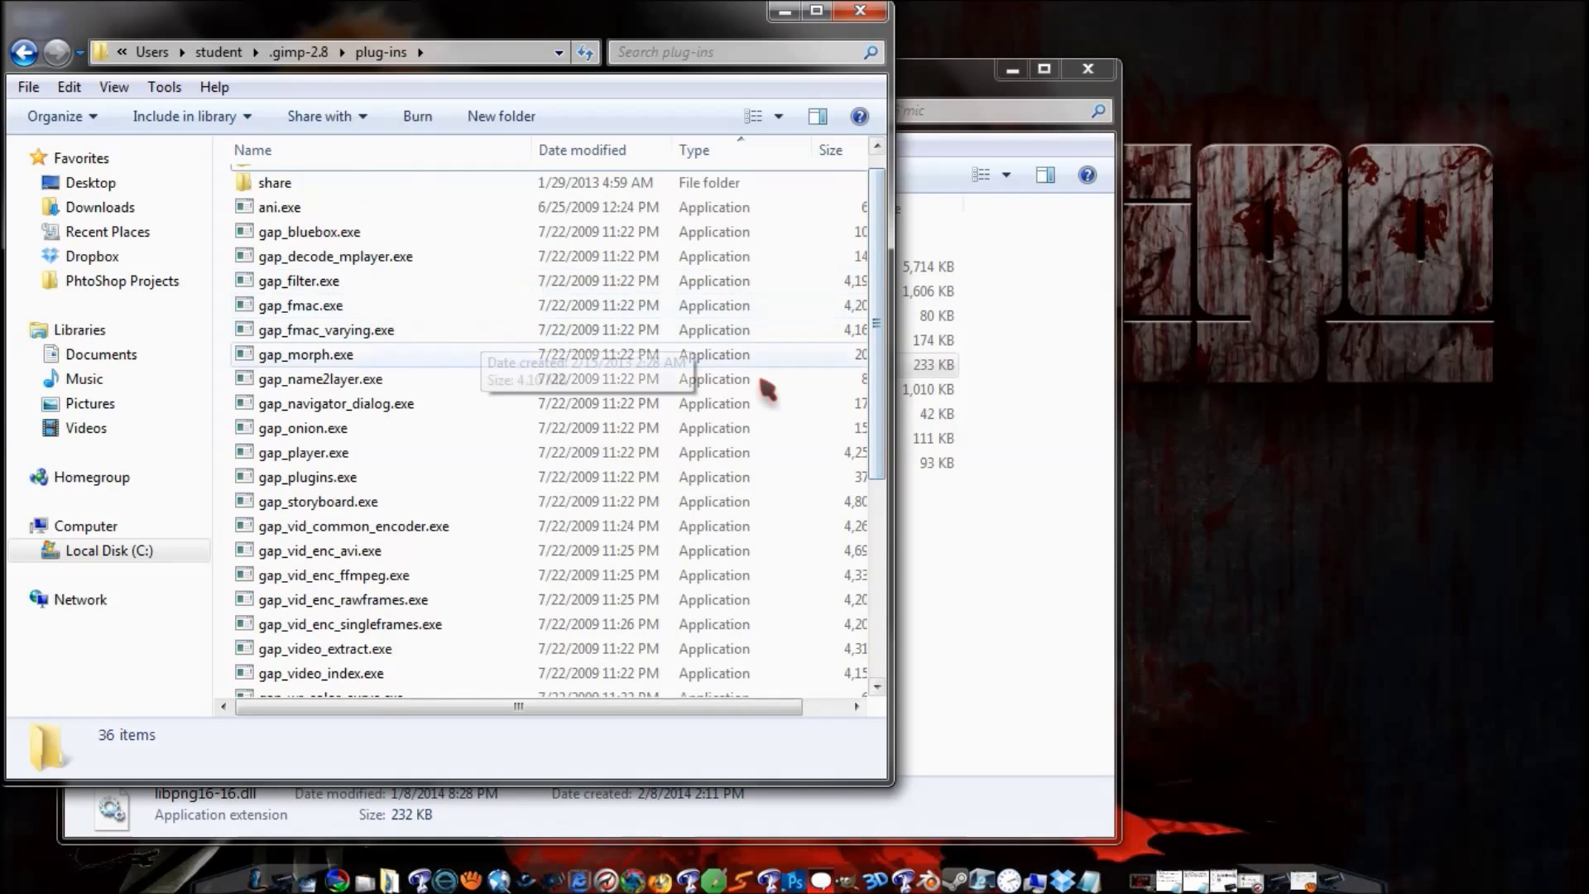
pyautogui.scroll(1, 894, 373)
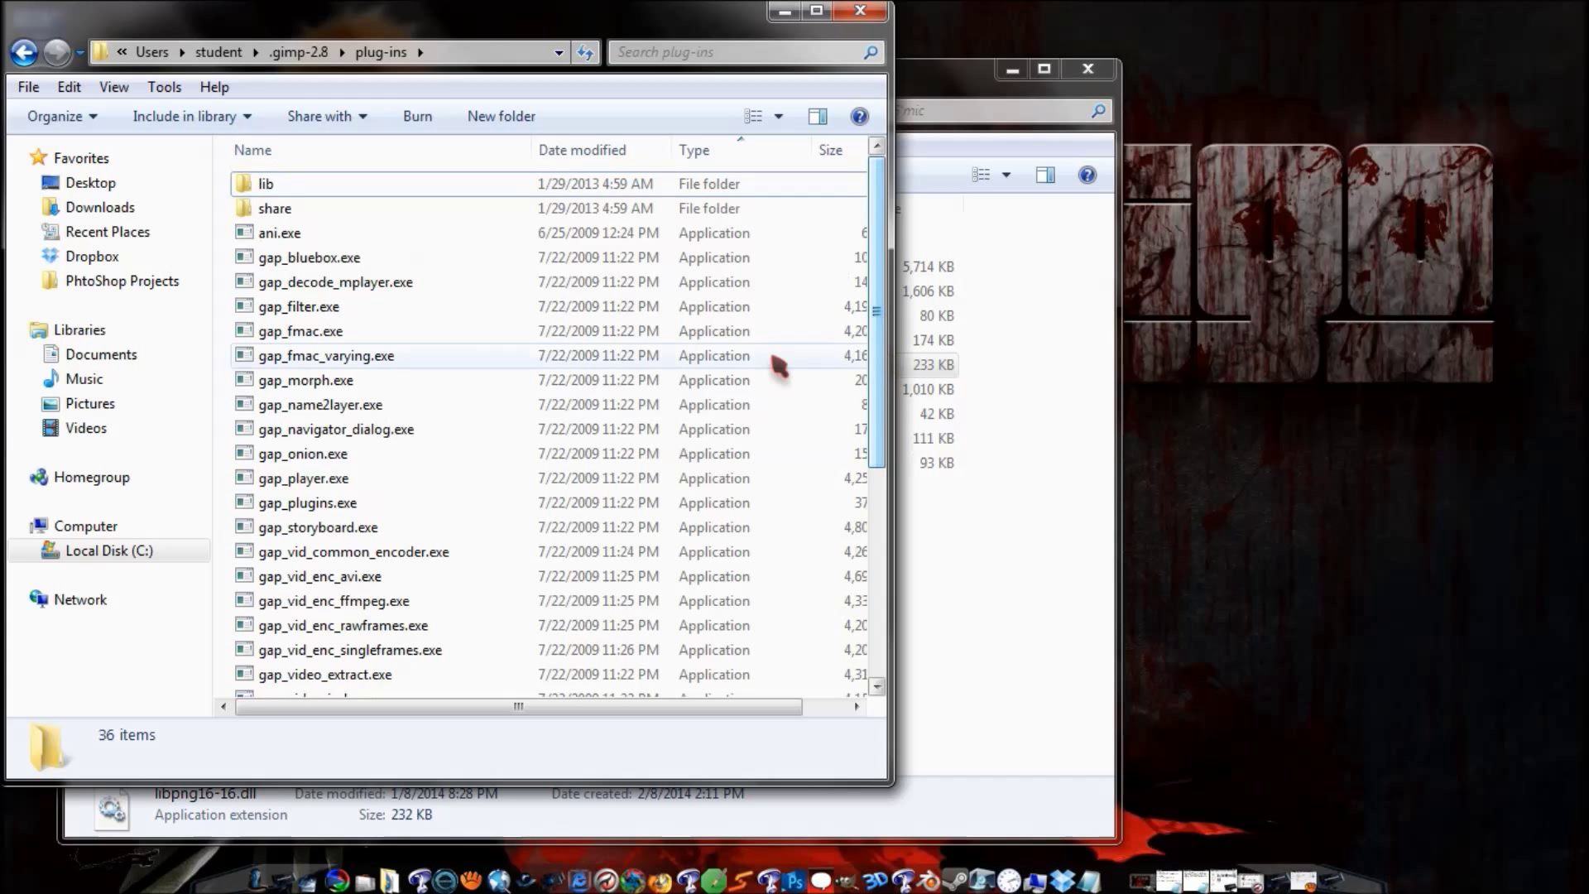
pyautogui.click(107, 548)
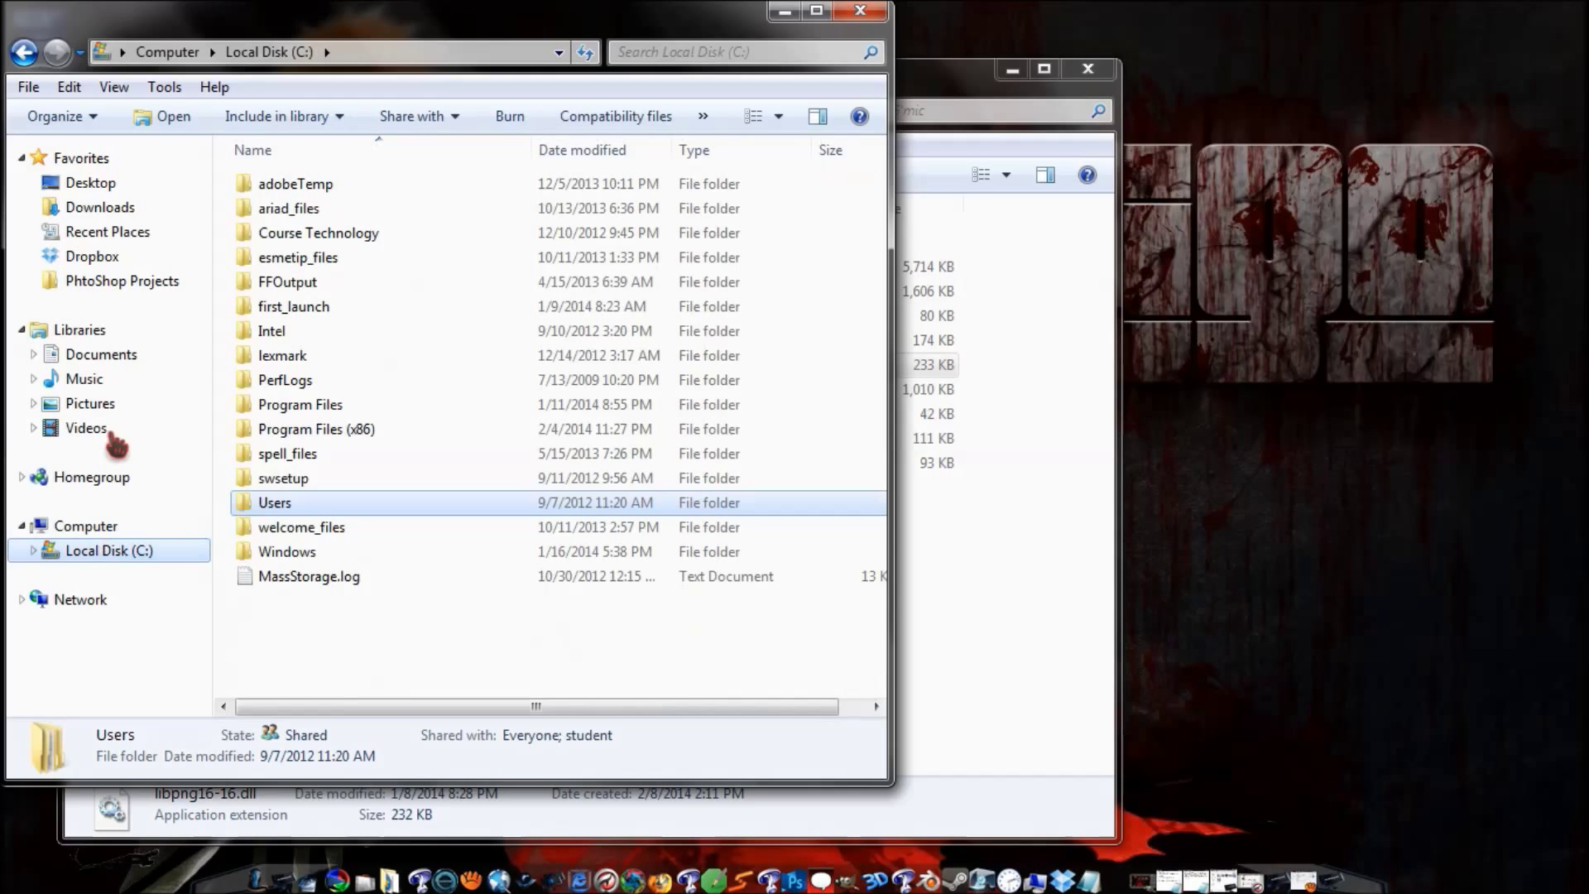
pyautogui.click(860, 12)
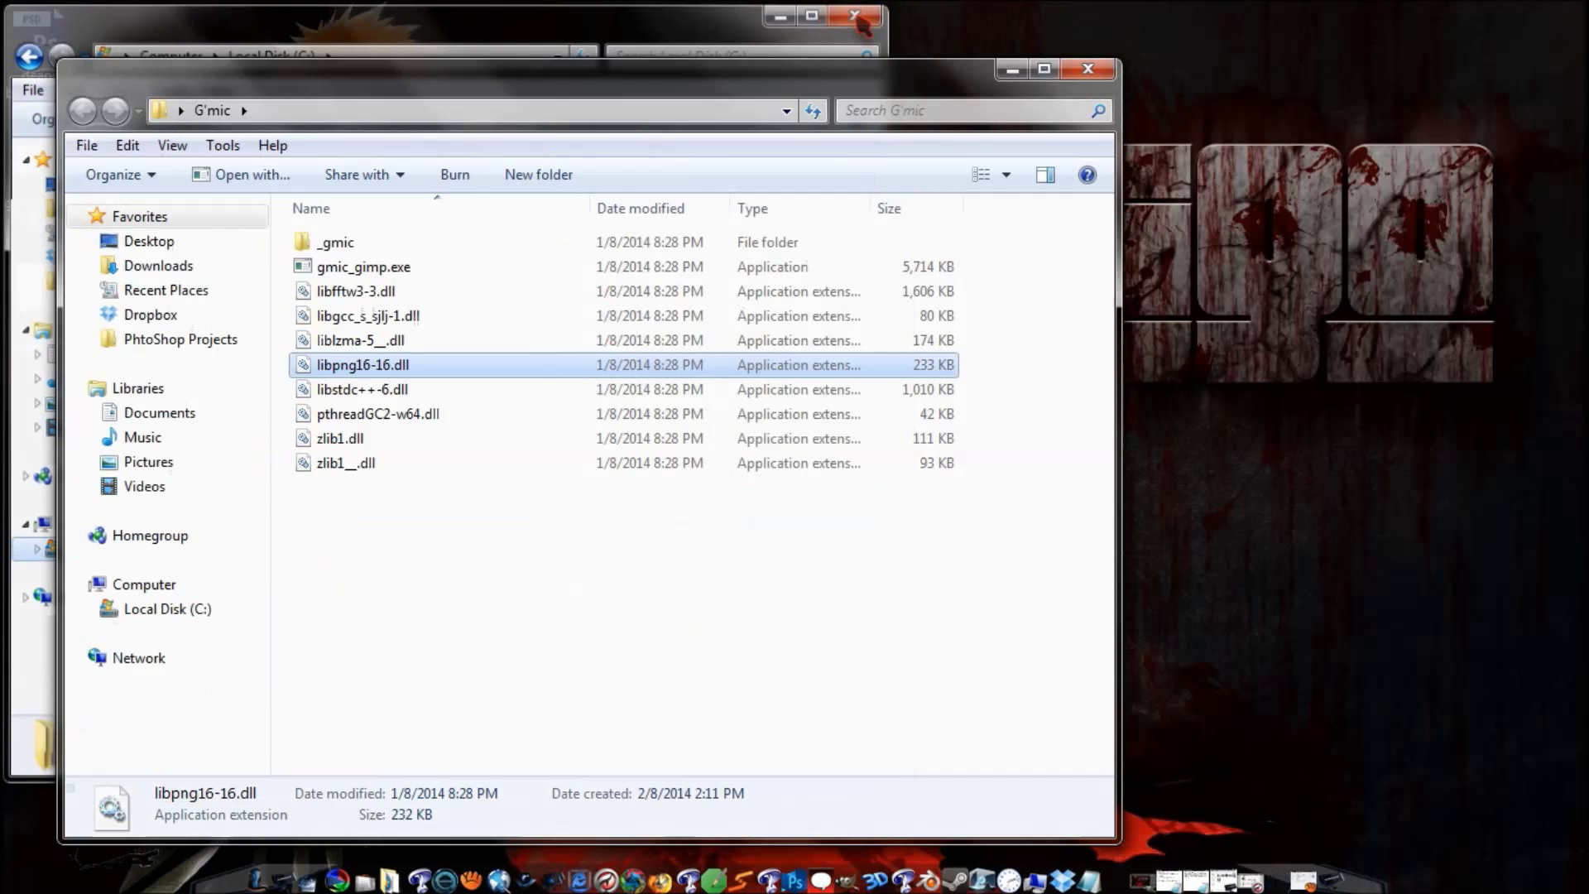
pyautogui.click(28, 21)
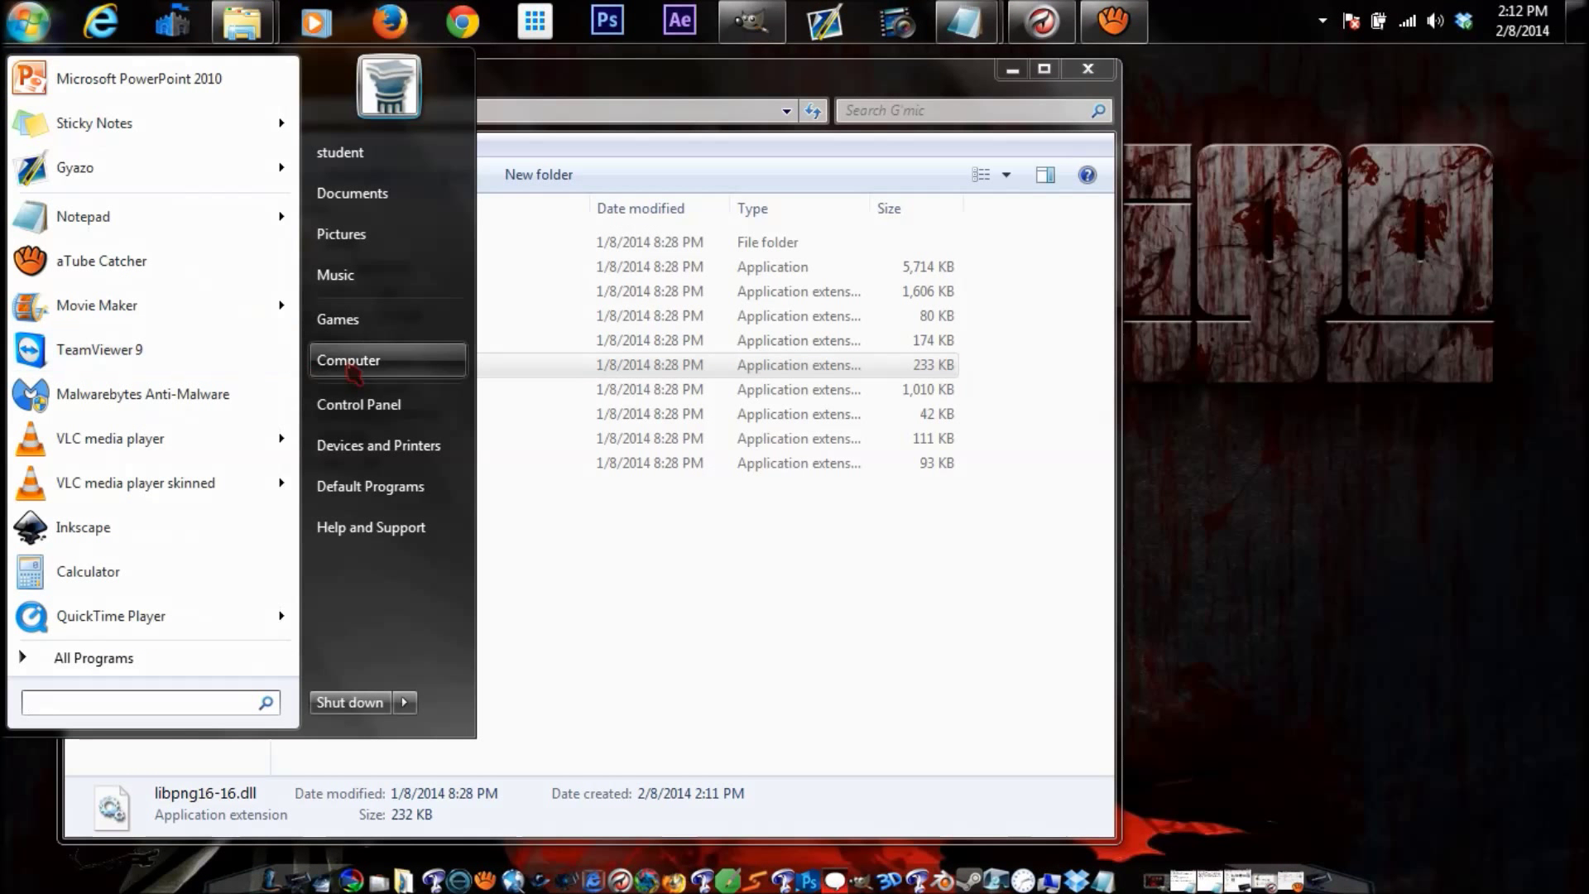
# Open the Program Files folder on Local Disk (C:) from the Computer view.
pyautogui.click(348, 360)
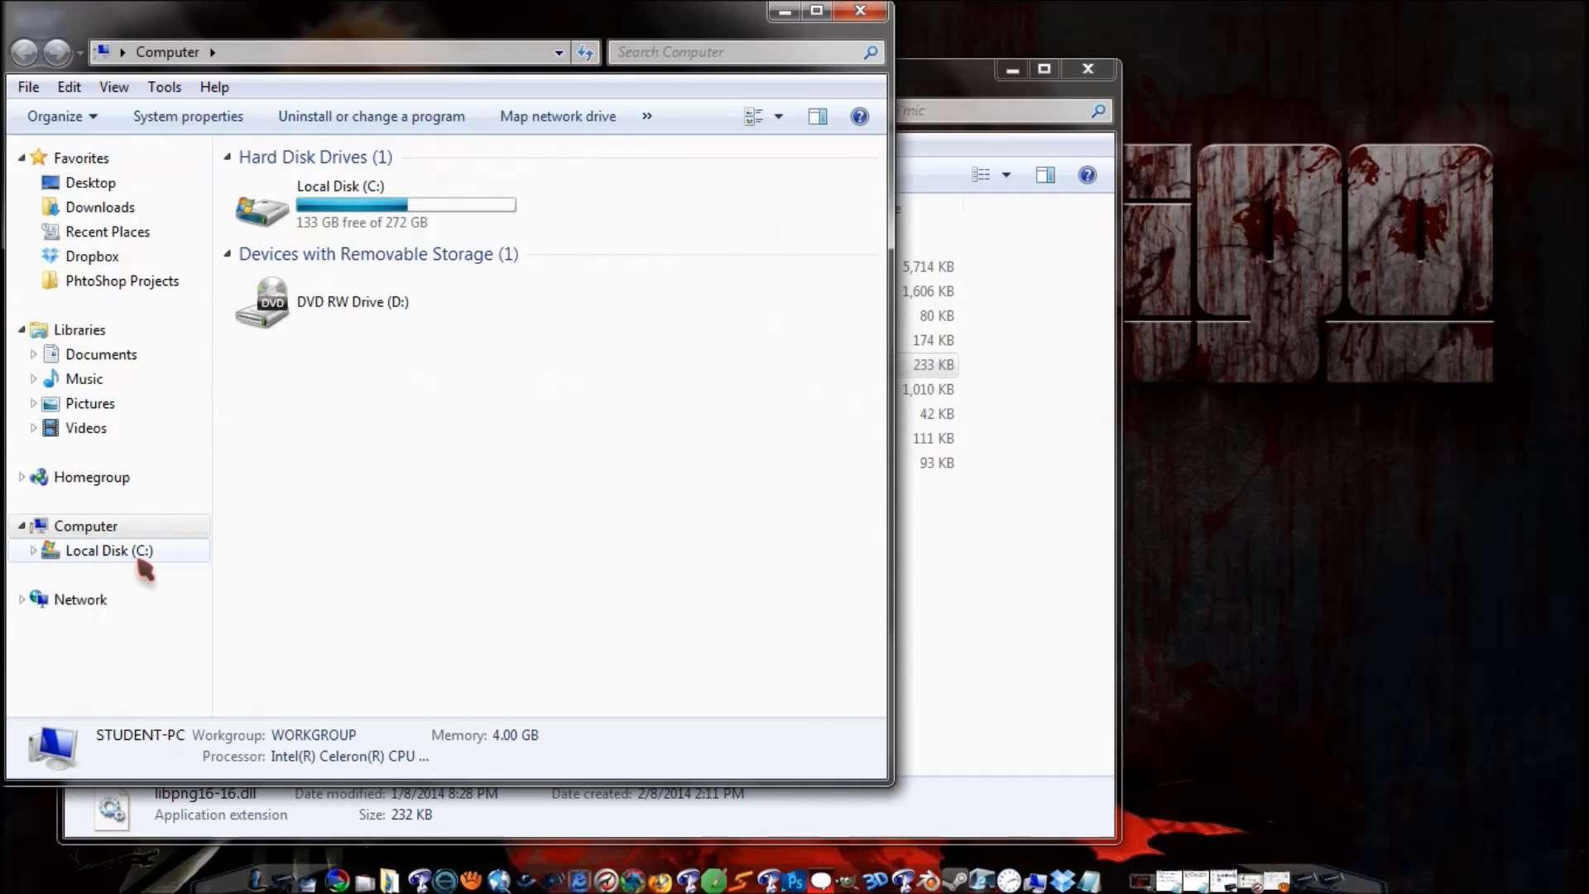
pyautogui.click(342, 237)
pyautogui.doubleClick(342, 237)
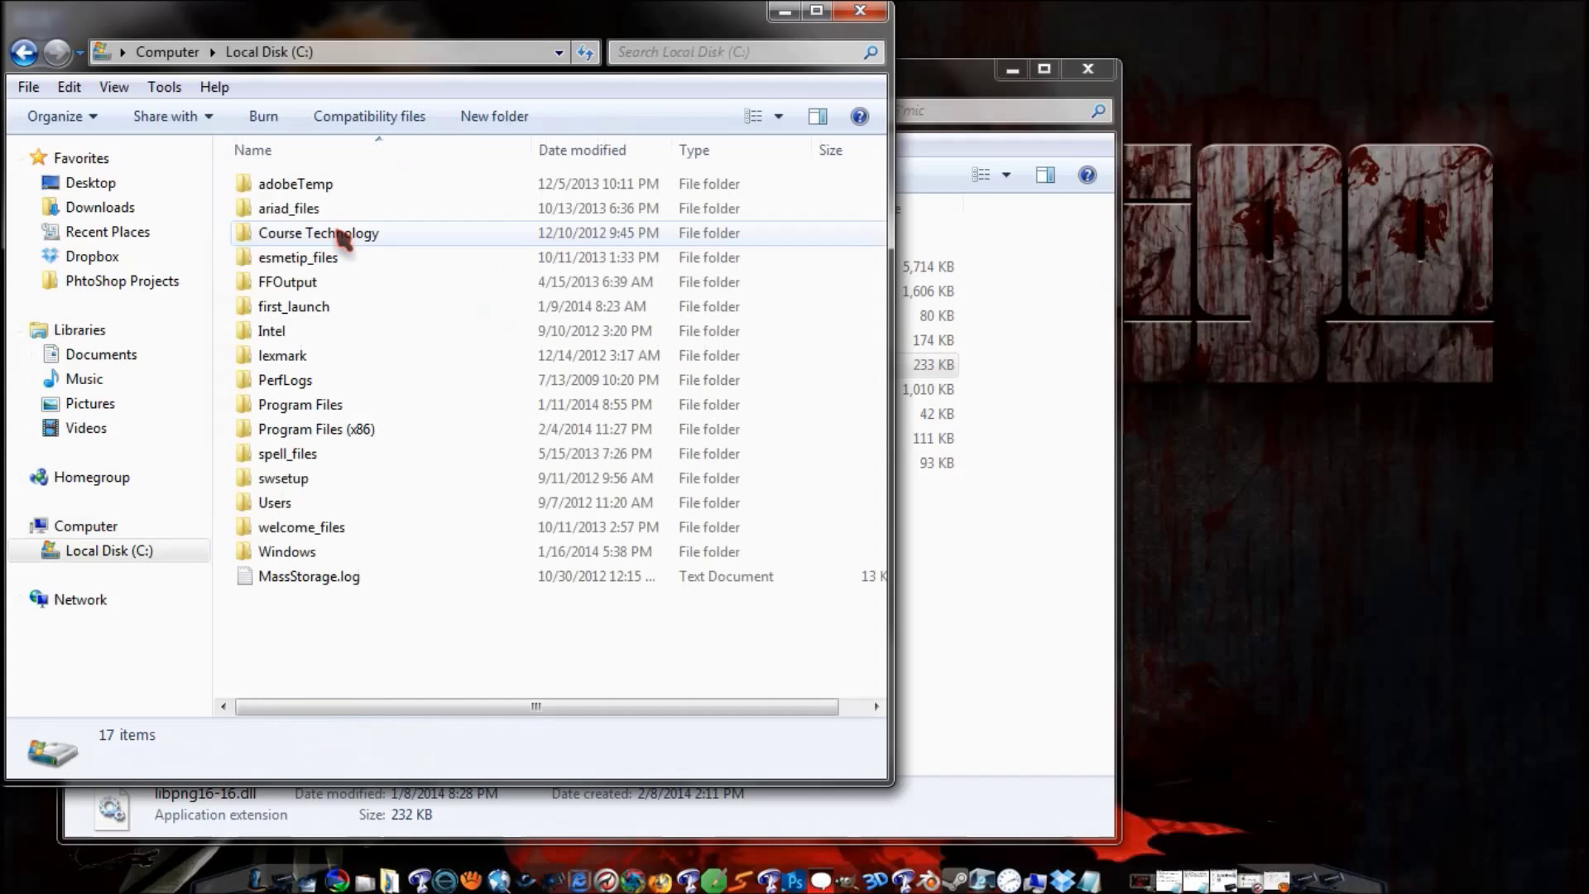
pyautogui.doubleClick(302, 405)
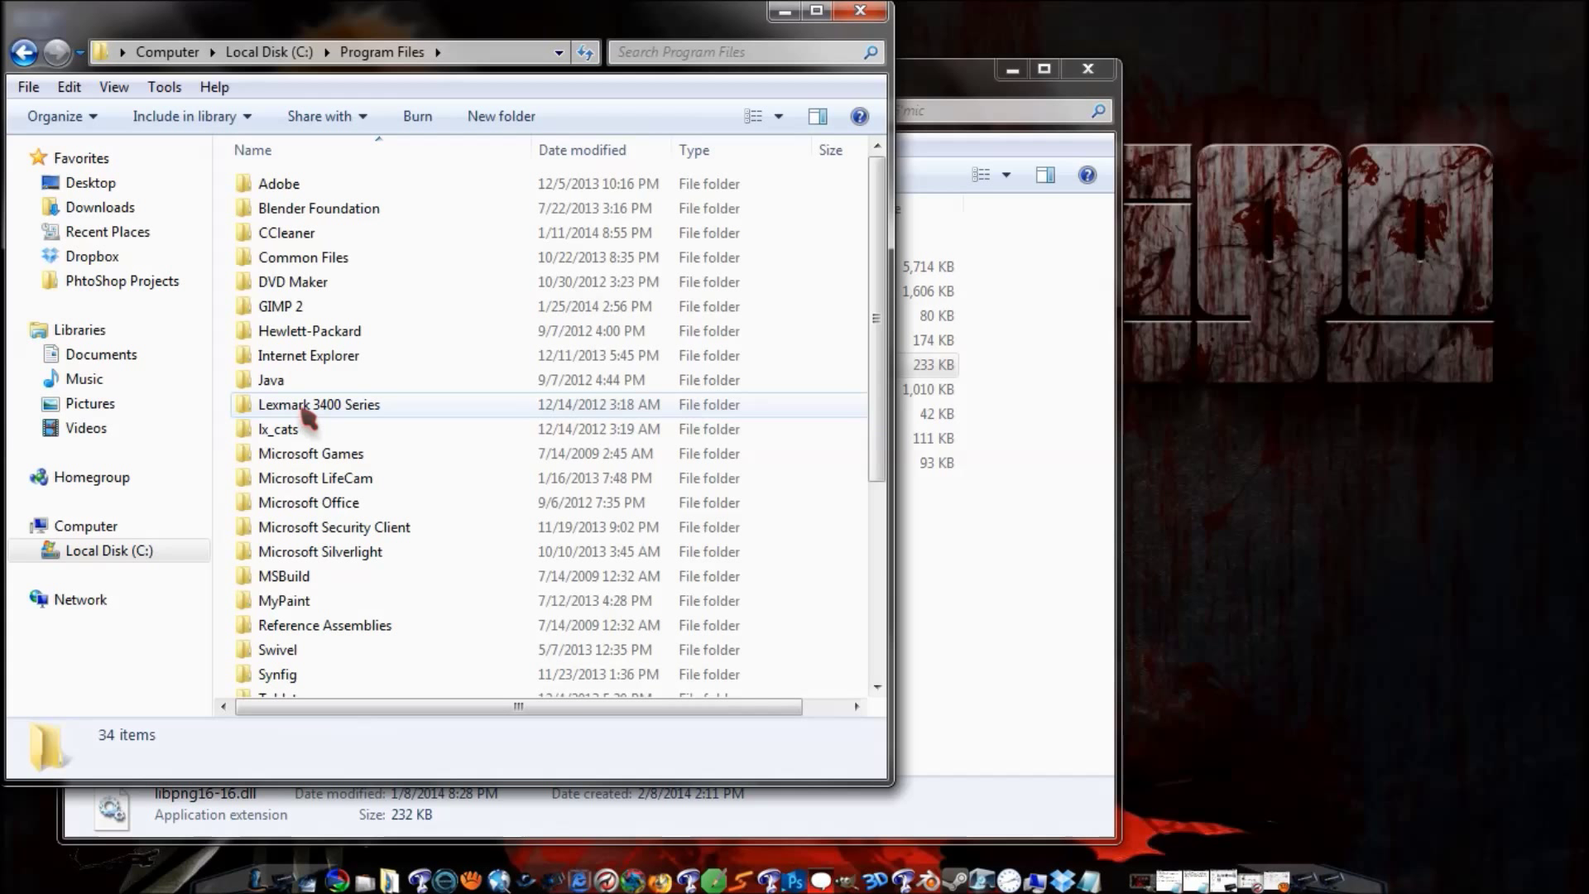
# Browse into GIMP 2 > share > gimp > 2.0, then go back to the gimp folder.
pyautogui.doubleClick(310, 308)
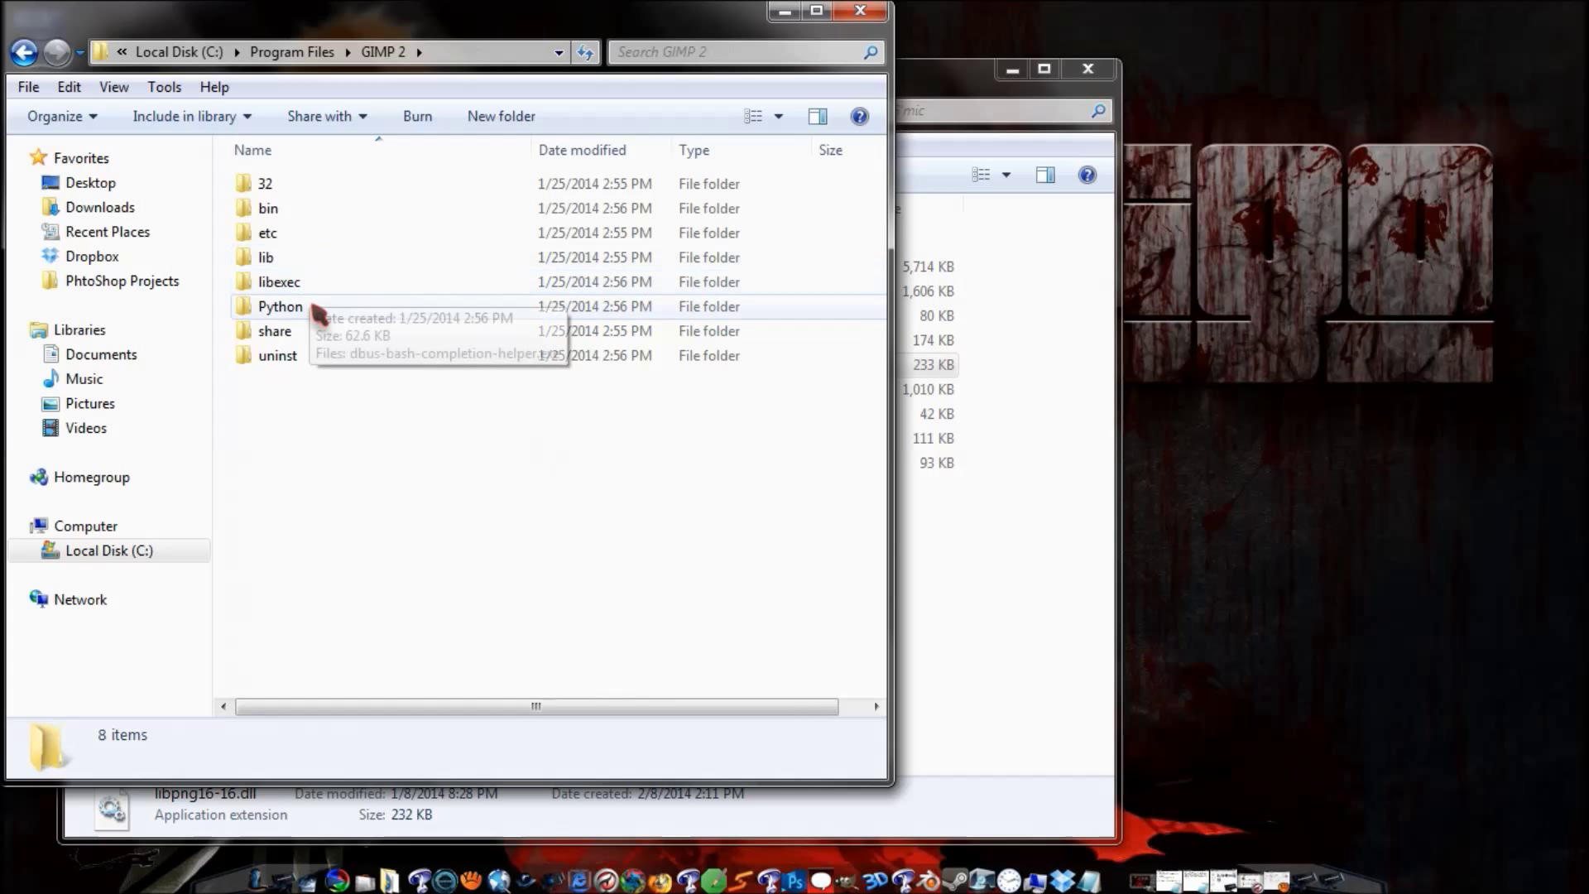
pyautogui.doubleClick(306, 333)
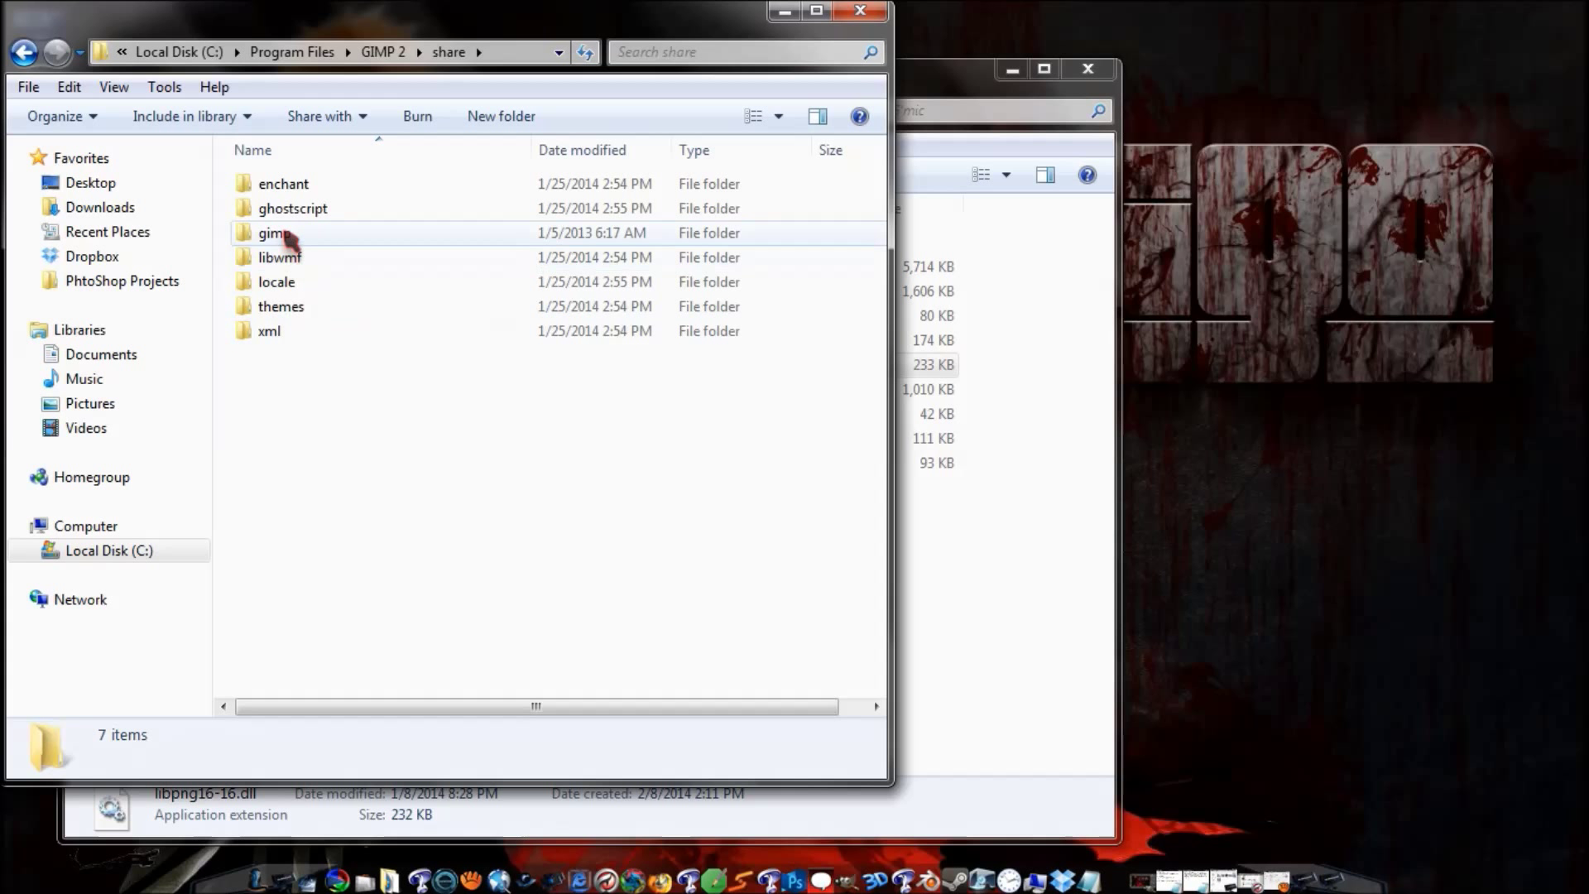
pyautogui.doubleClick(286, 235)
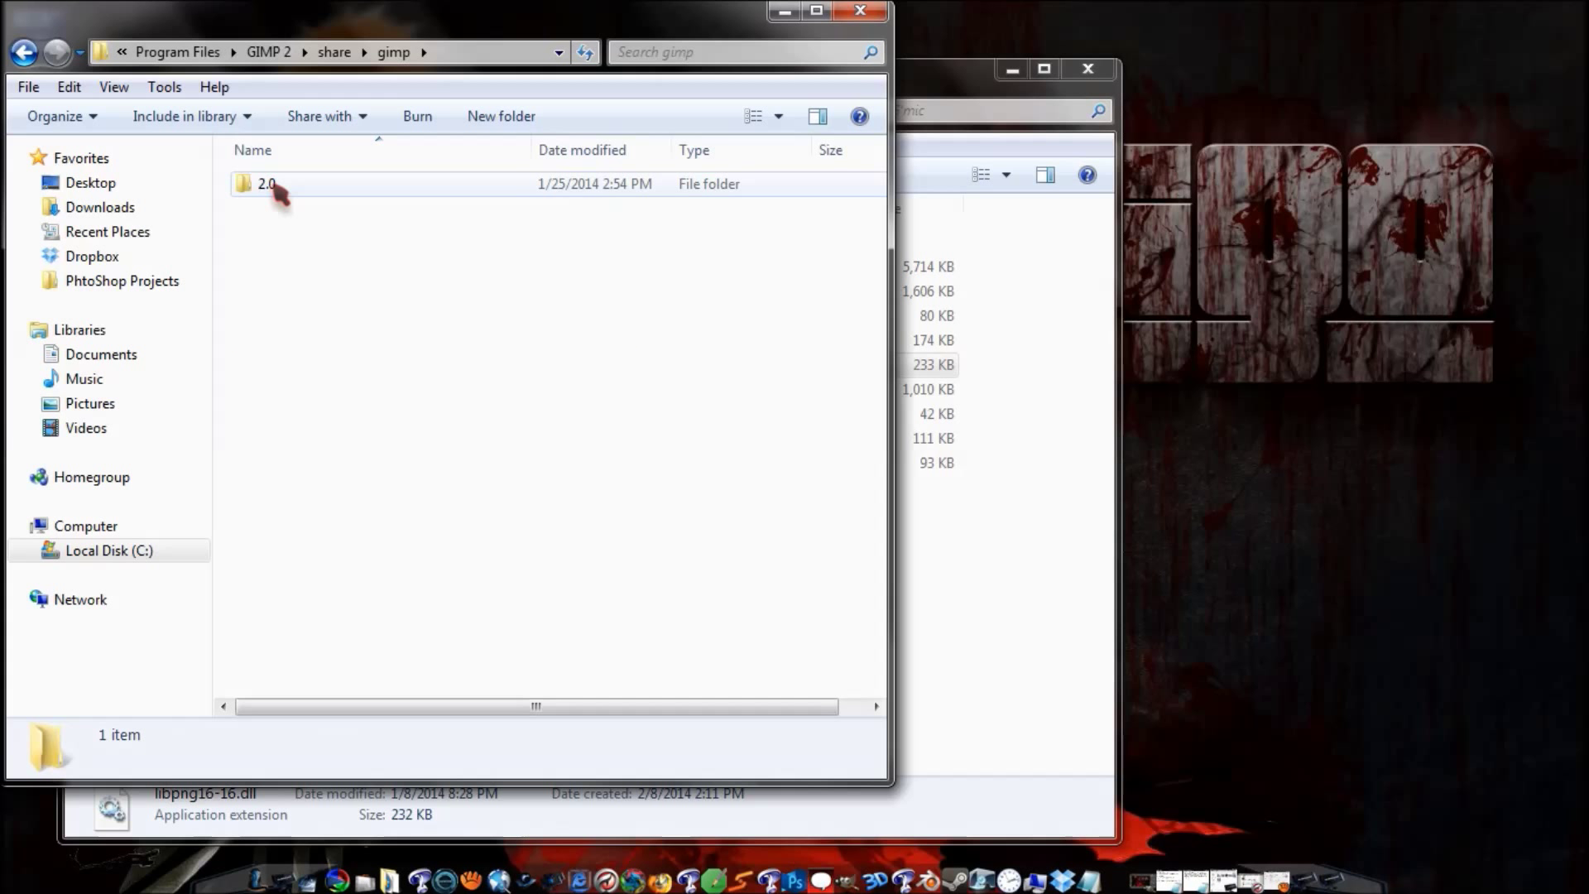
pyautogui.doubleClick(266, 184)
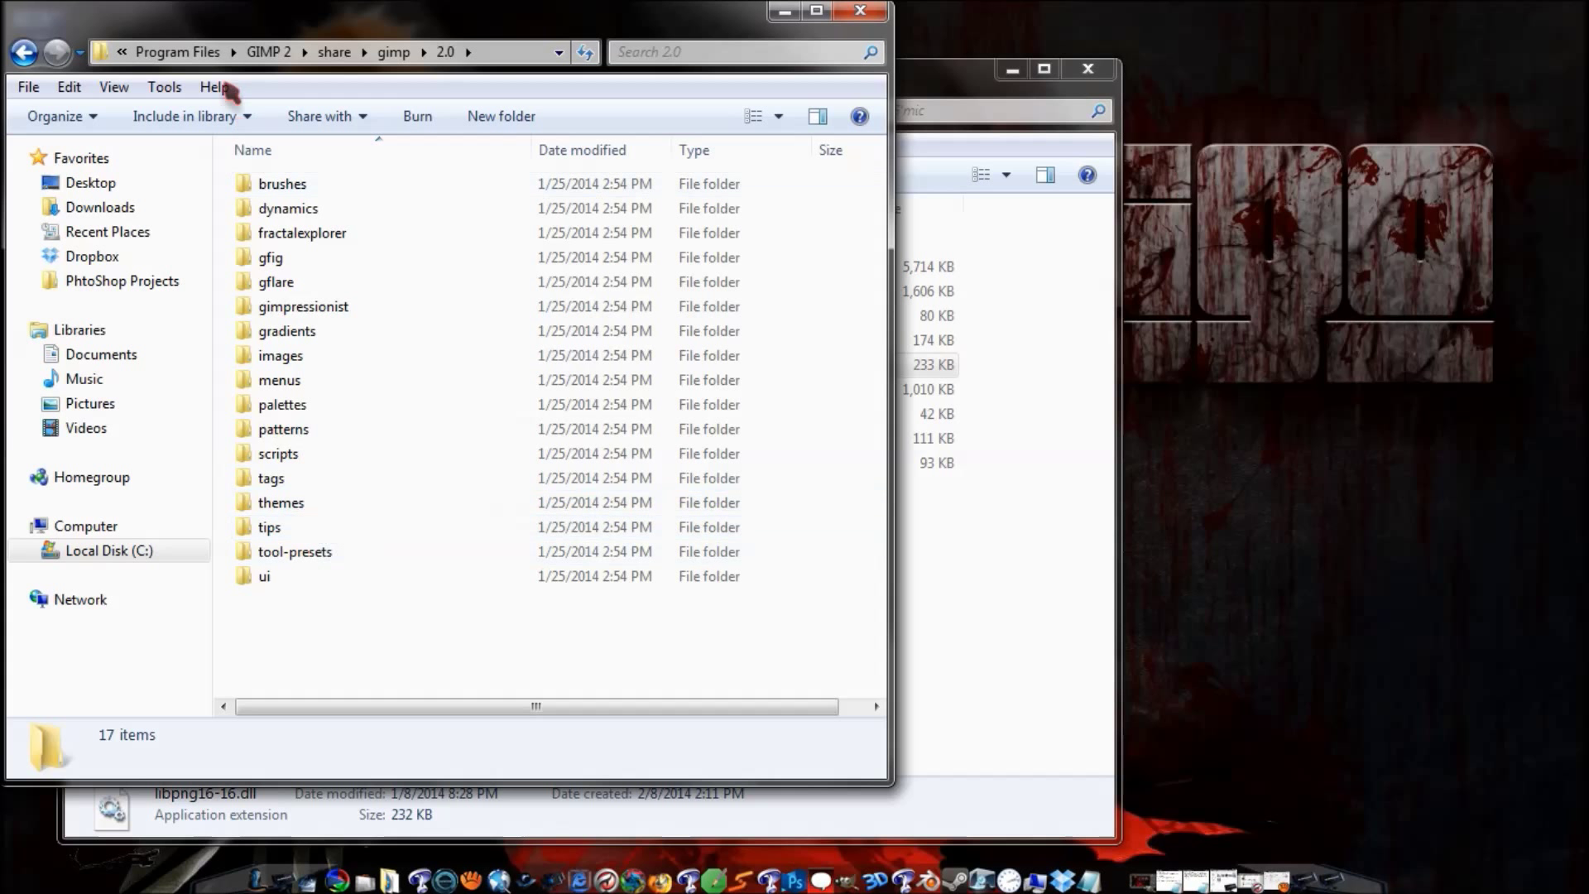
pyautogui.click(26, 55)
# Return to GIMP 2, browse lib > gimp > 2.0, then back out to Program Files.
pyautogui.click(27, 55)
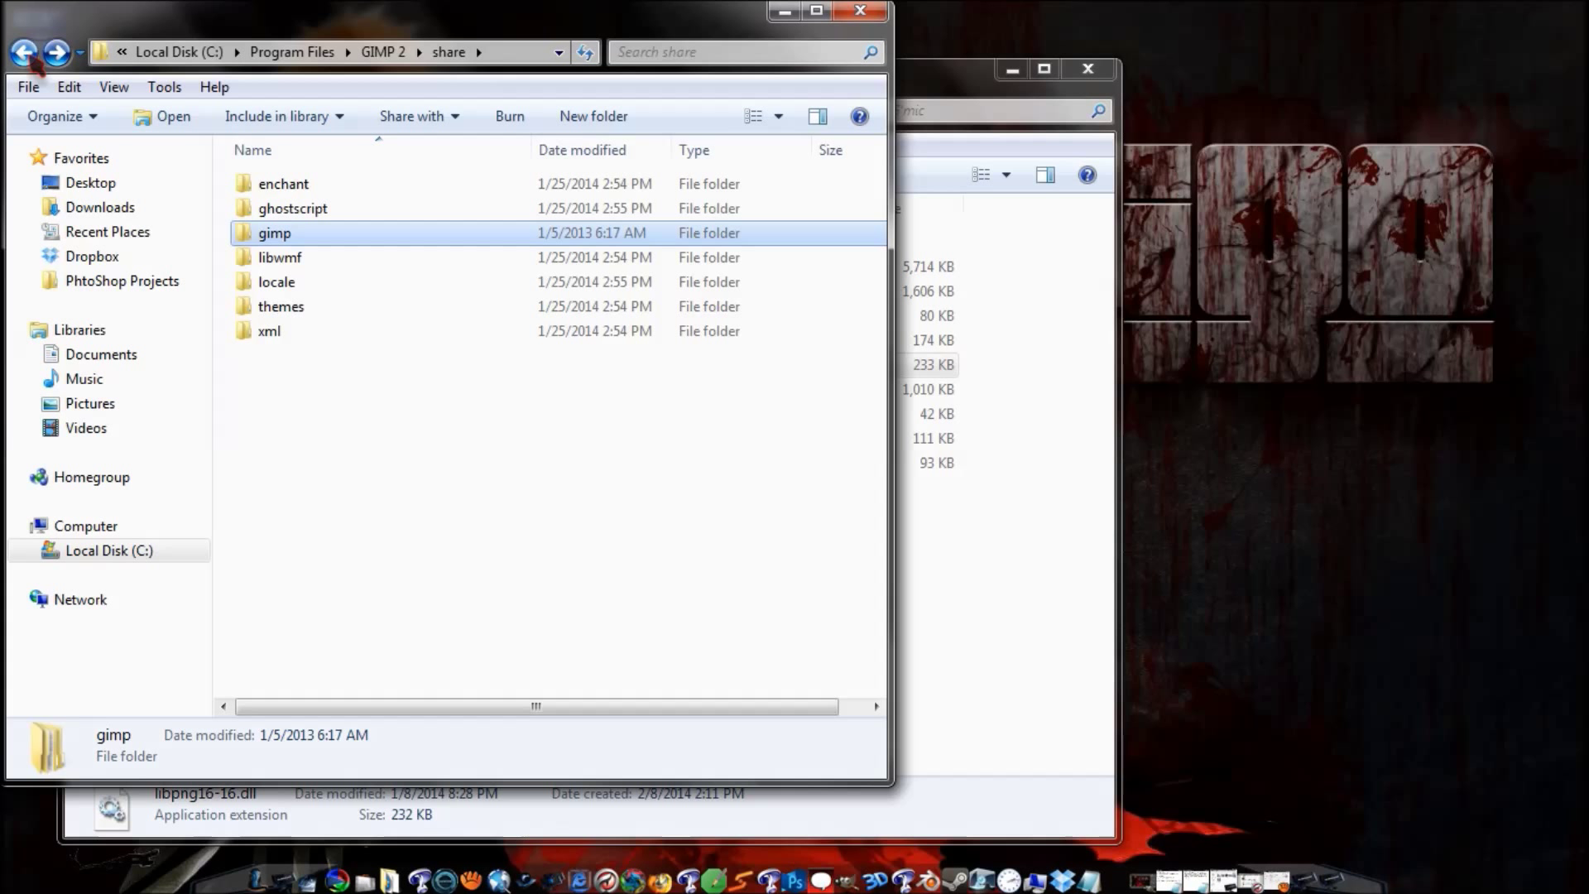
pyautogui.click(27, 55)
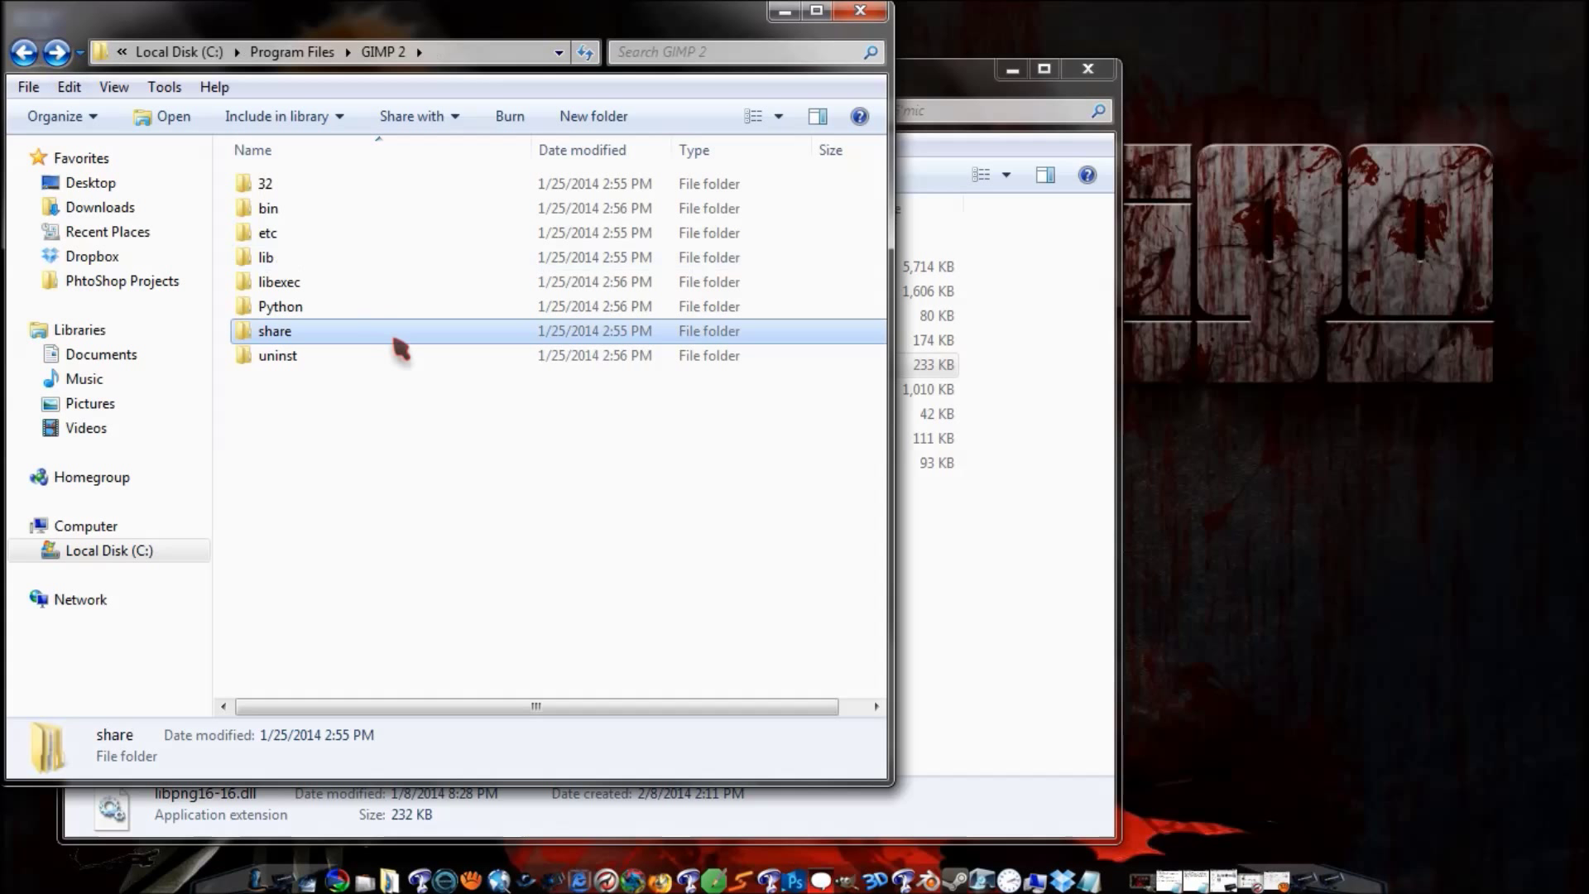
pyautogui.doubleClick(305, 262)
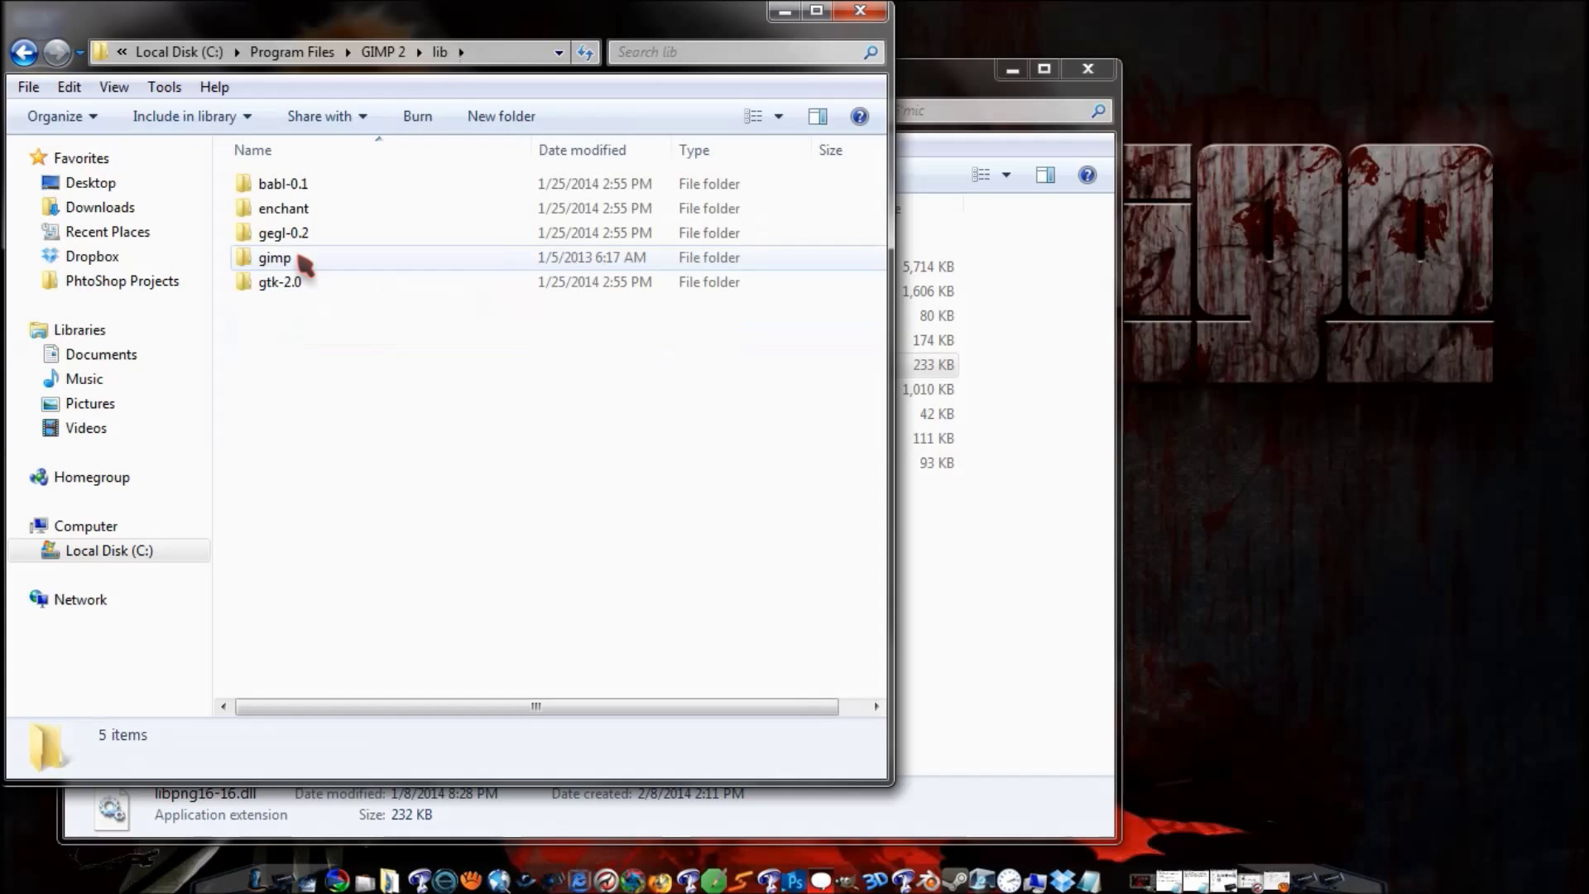
pyautogui.doubleClick(313, 261)
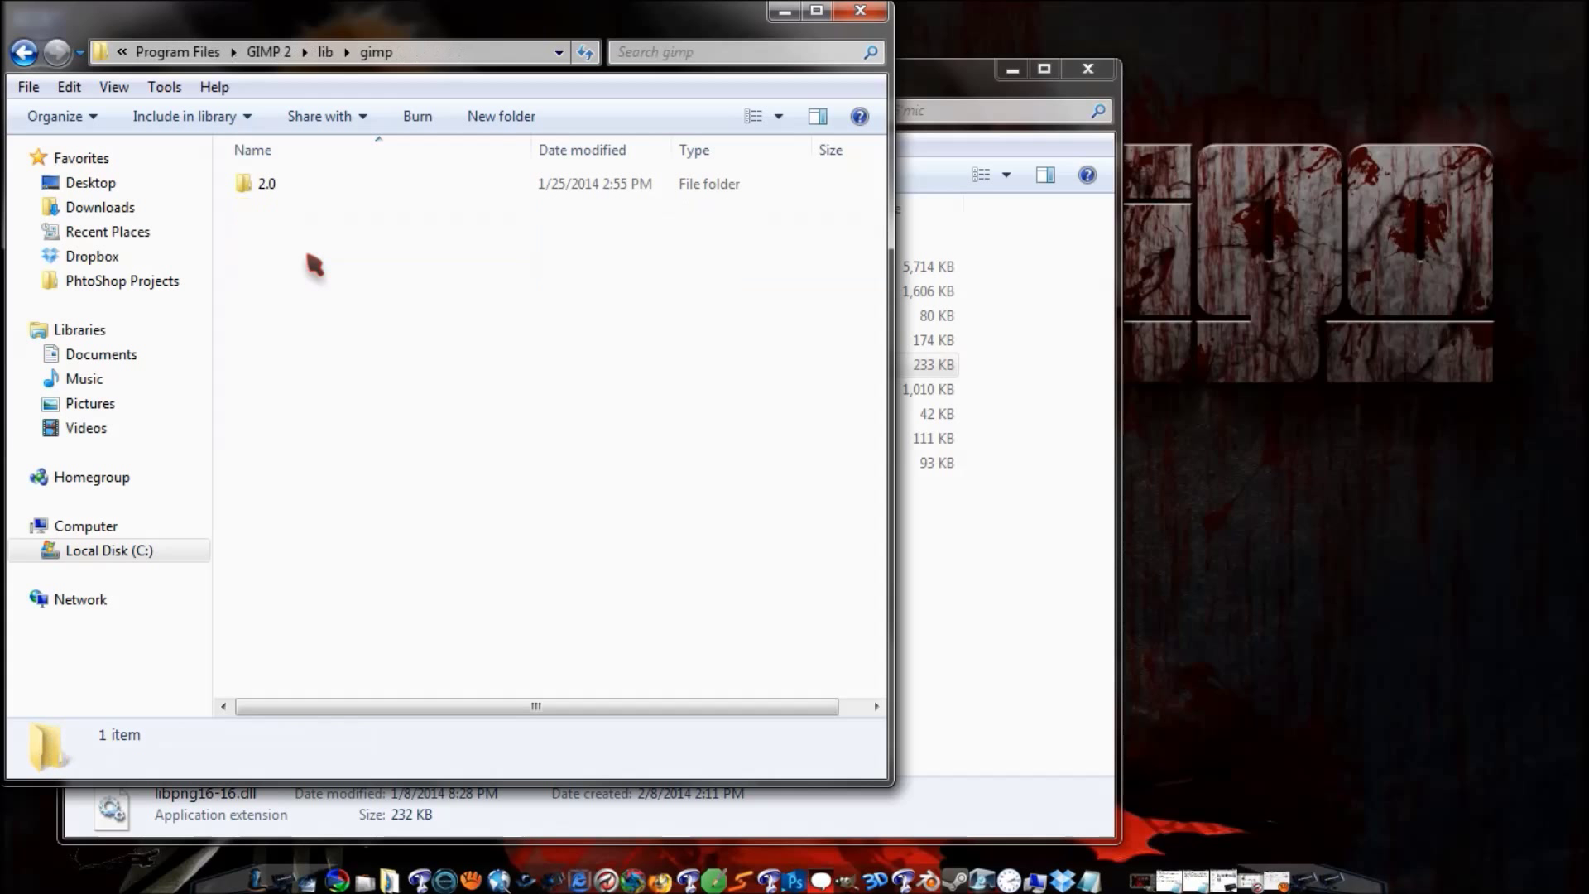
pyautogui.doubleClick(298, 186)
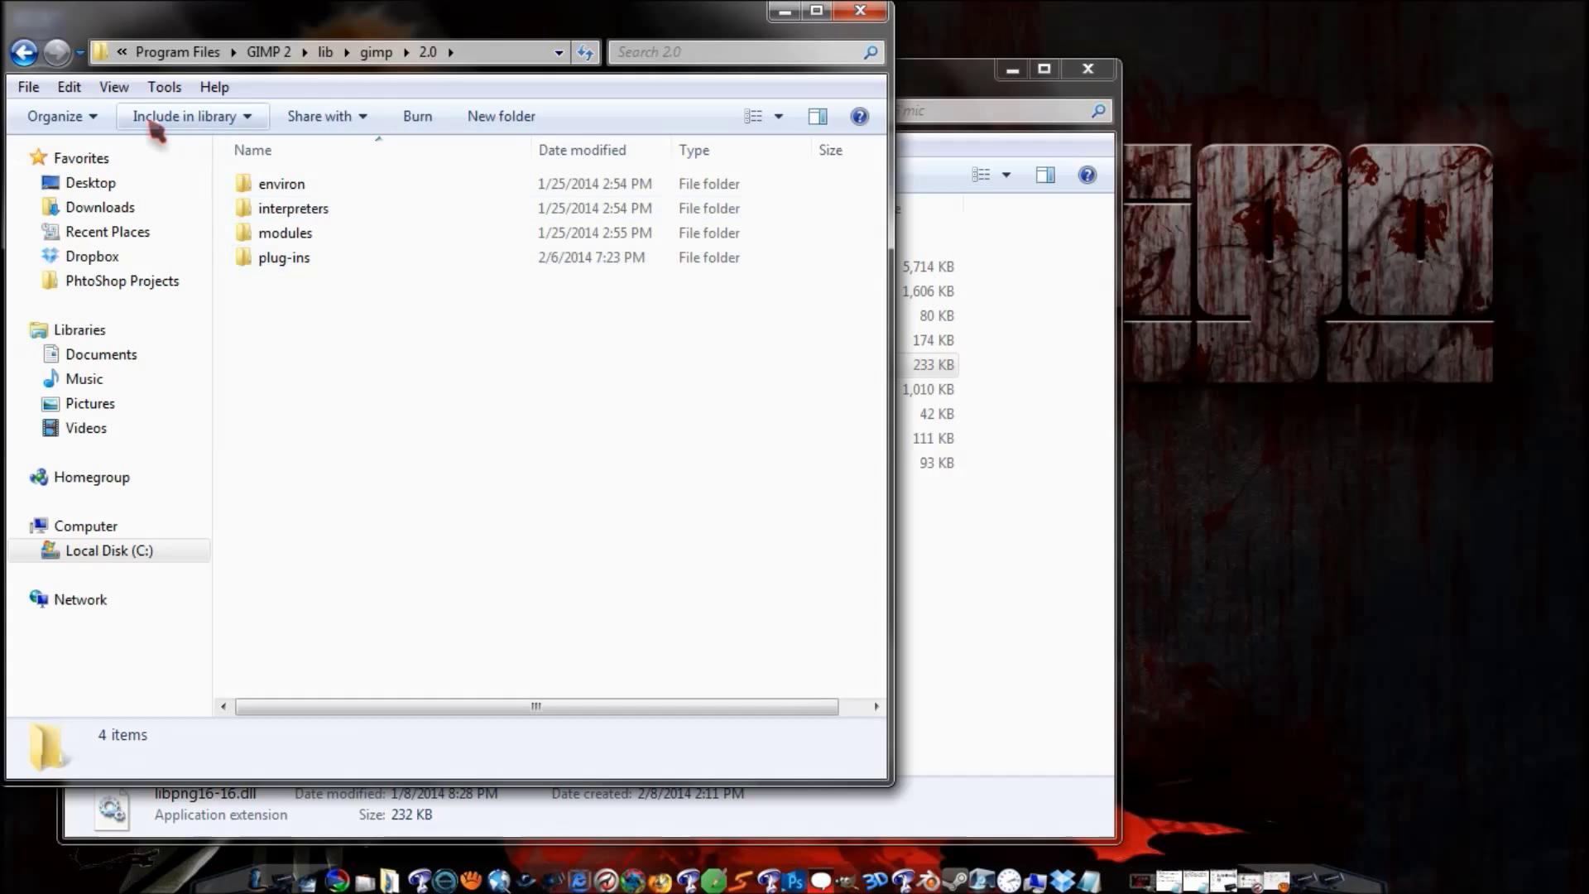
pyautogui.click(24, 53)
pyautogui.click(25, 53)
pyautogui.click(25, 53)
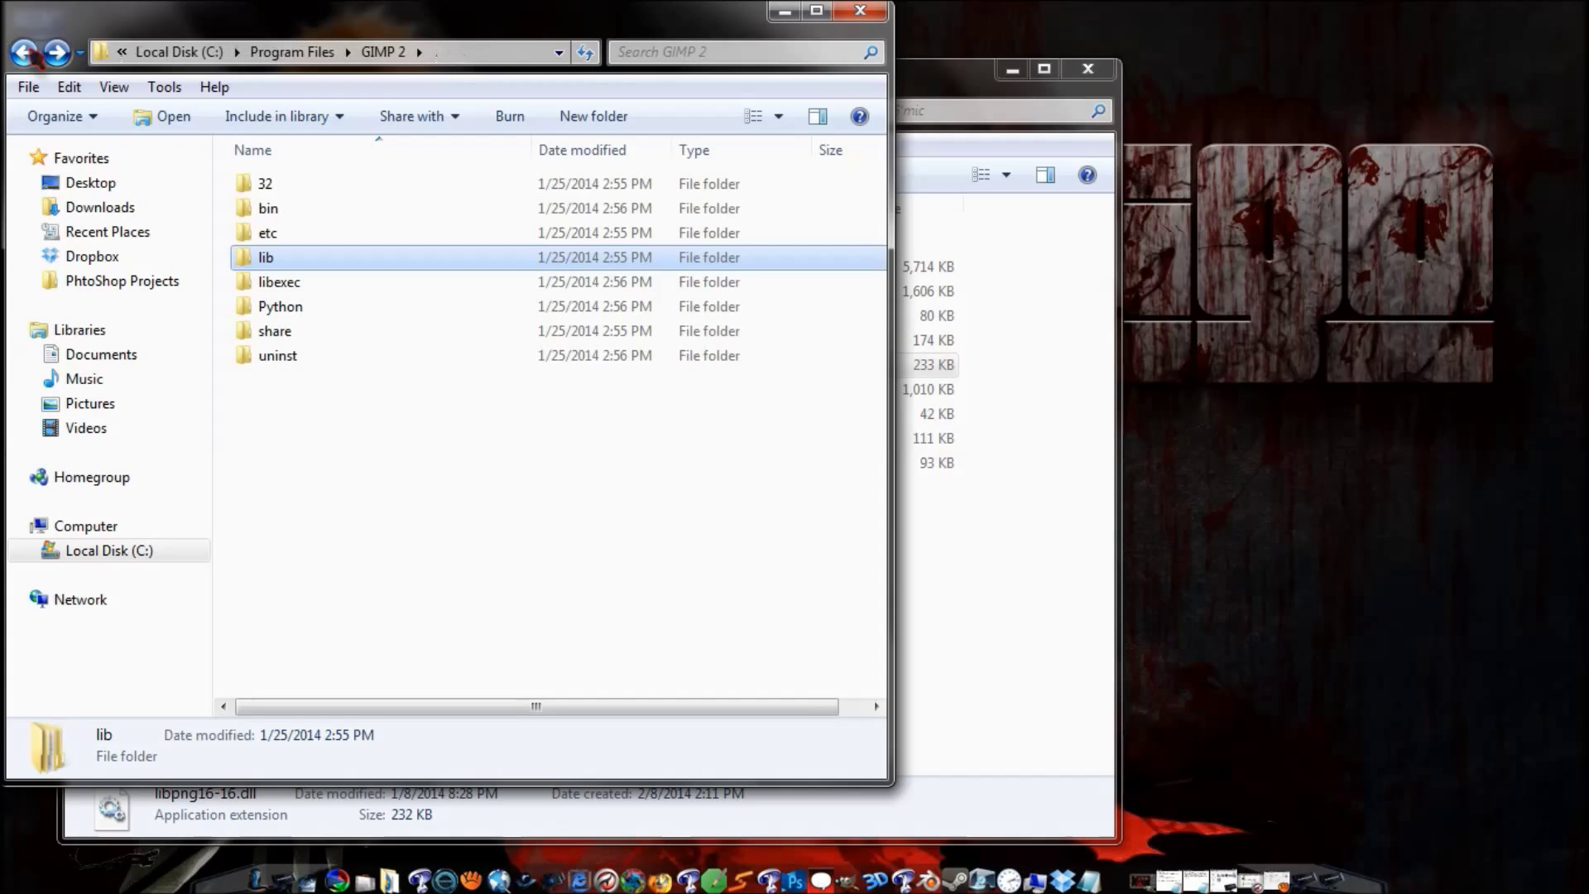
pyautogui.click(24, 53)
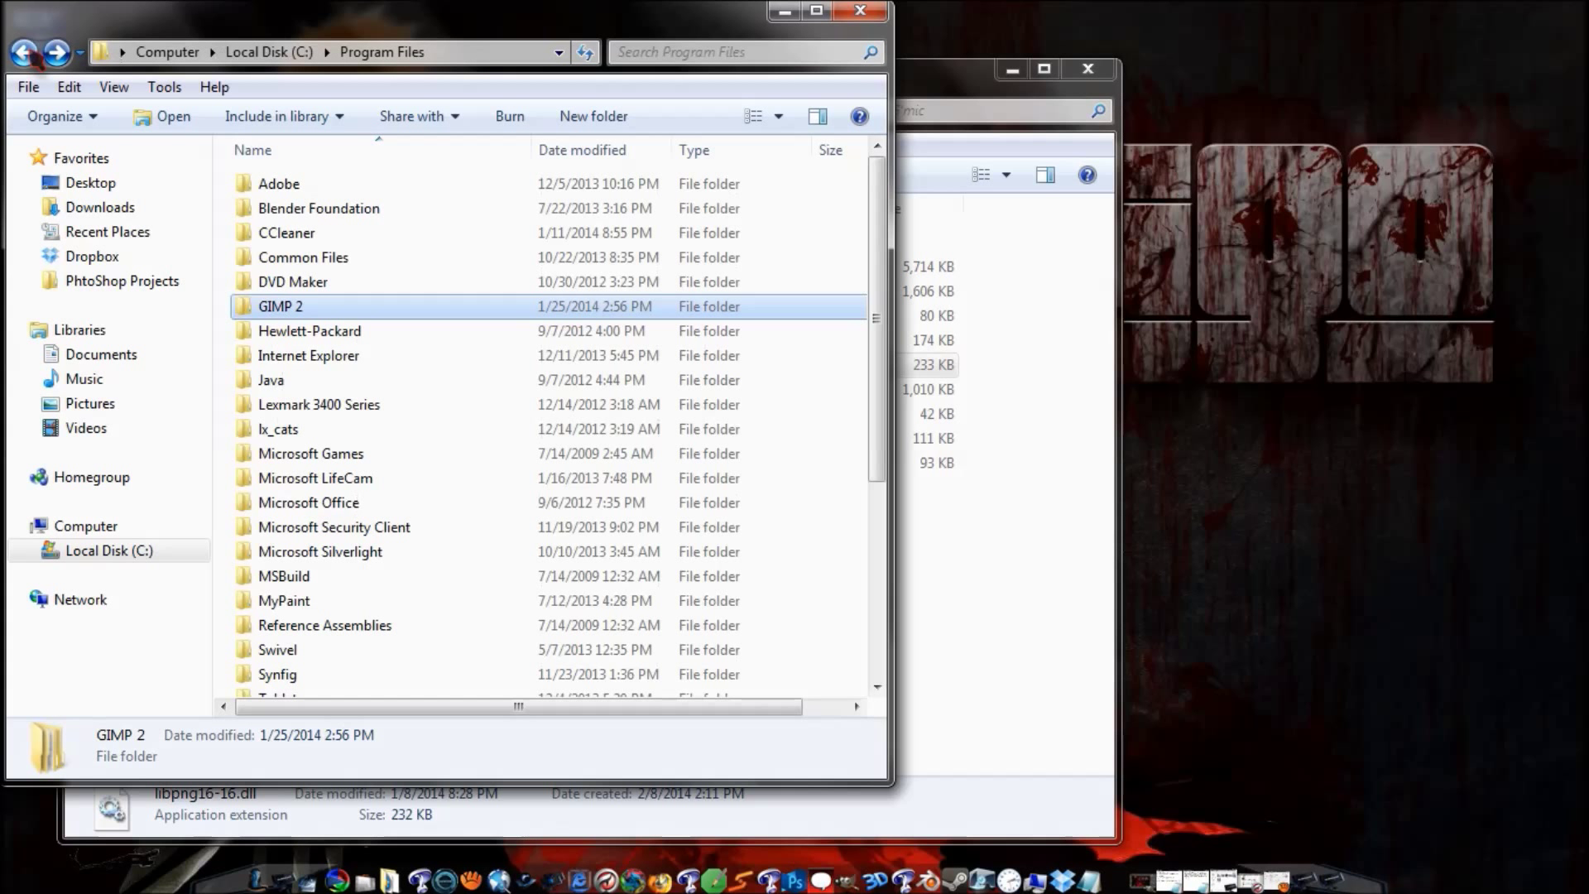
# Open GIMP 2 > lib > gimp > 2.0 > plug-ins, showing its 194 items.
pyautogui.doubleClick(339, 308)
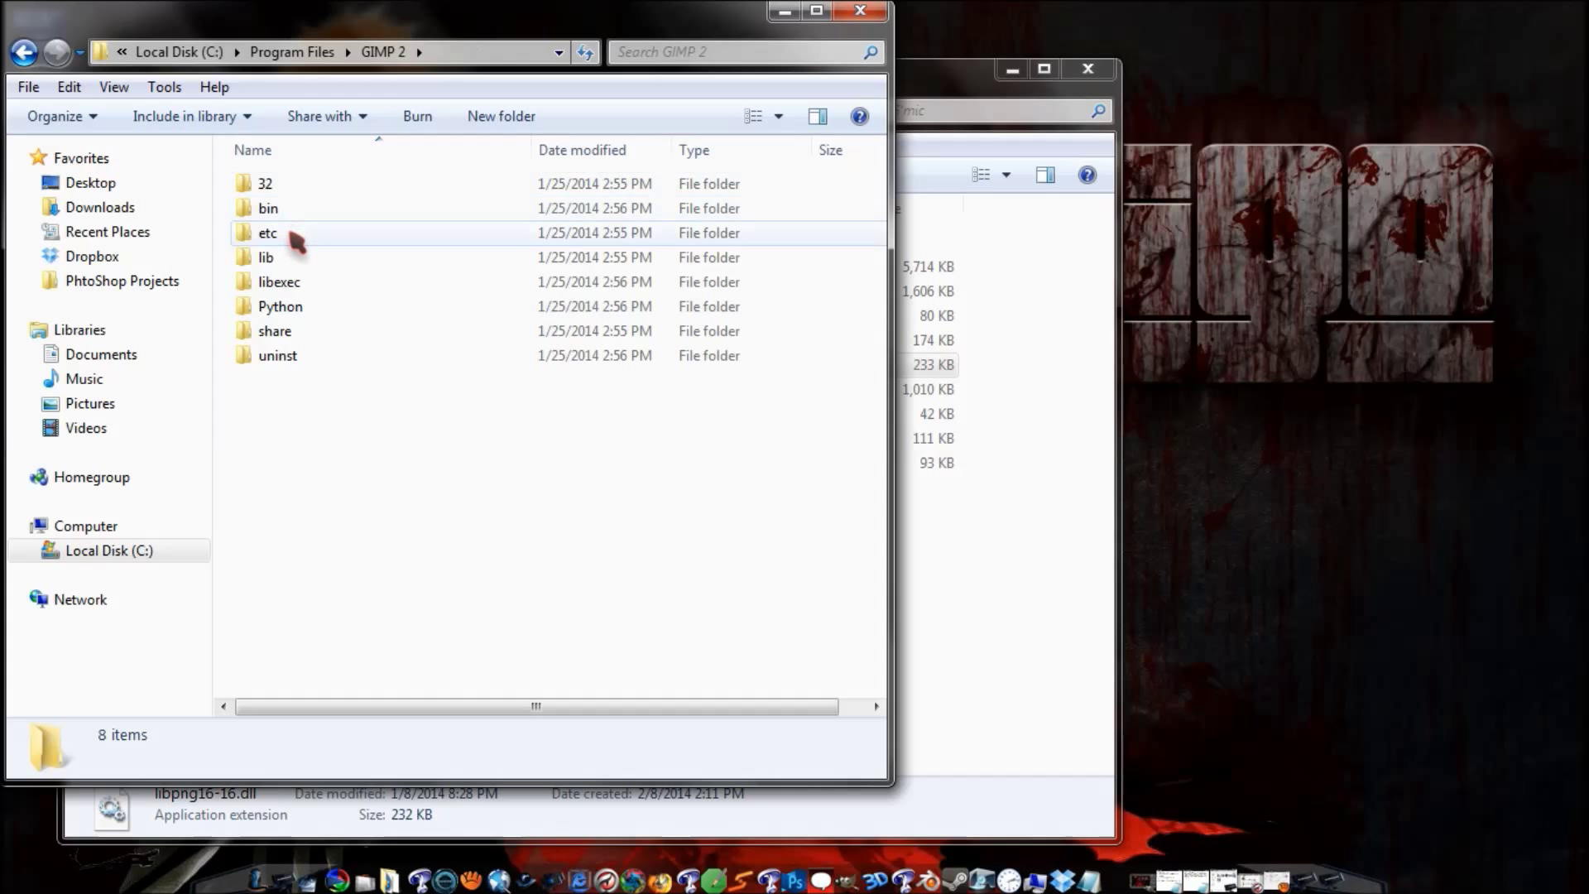
pyautogui.doubleClick(274, 257)
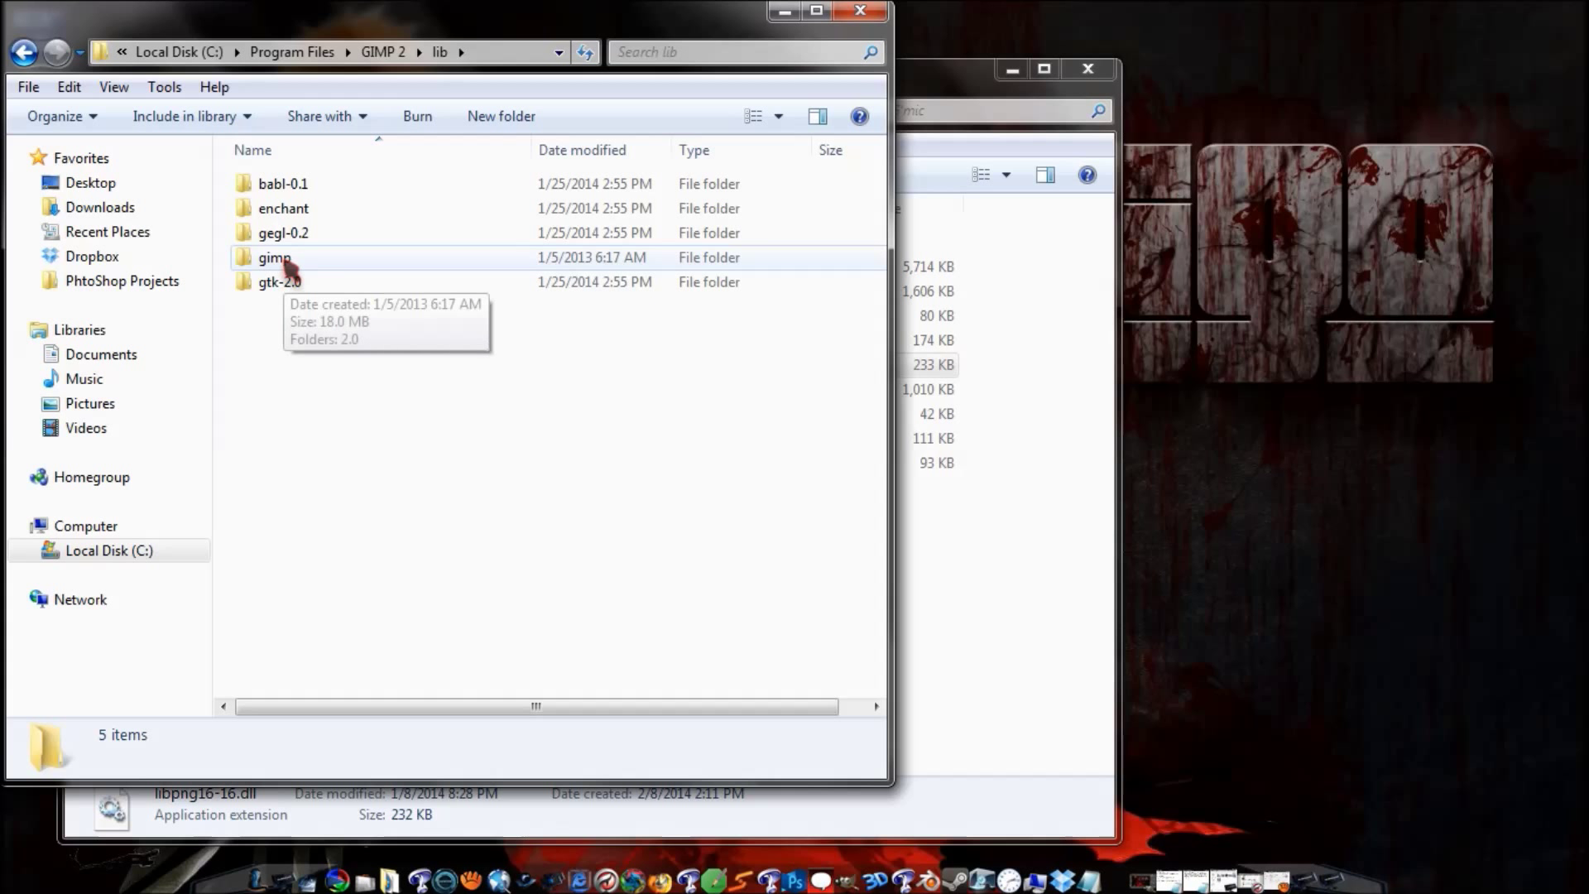
pyautogui.doubleClick(288, 263)
pyautogui.click(271, 190)
pyautogui.doubleClick(272, 187)
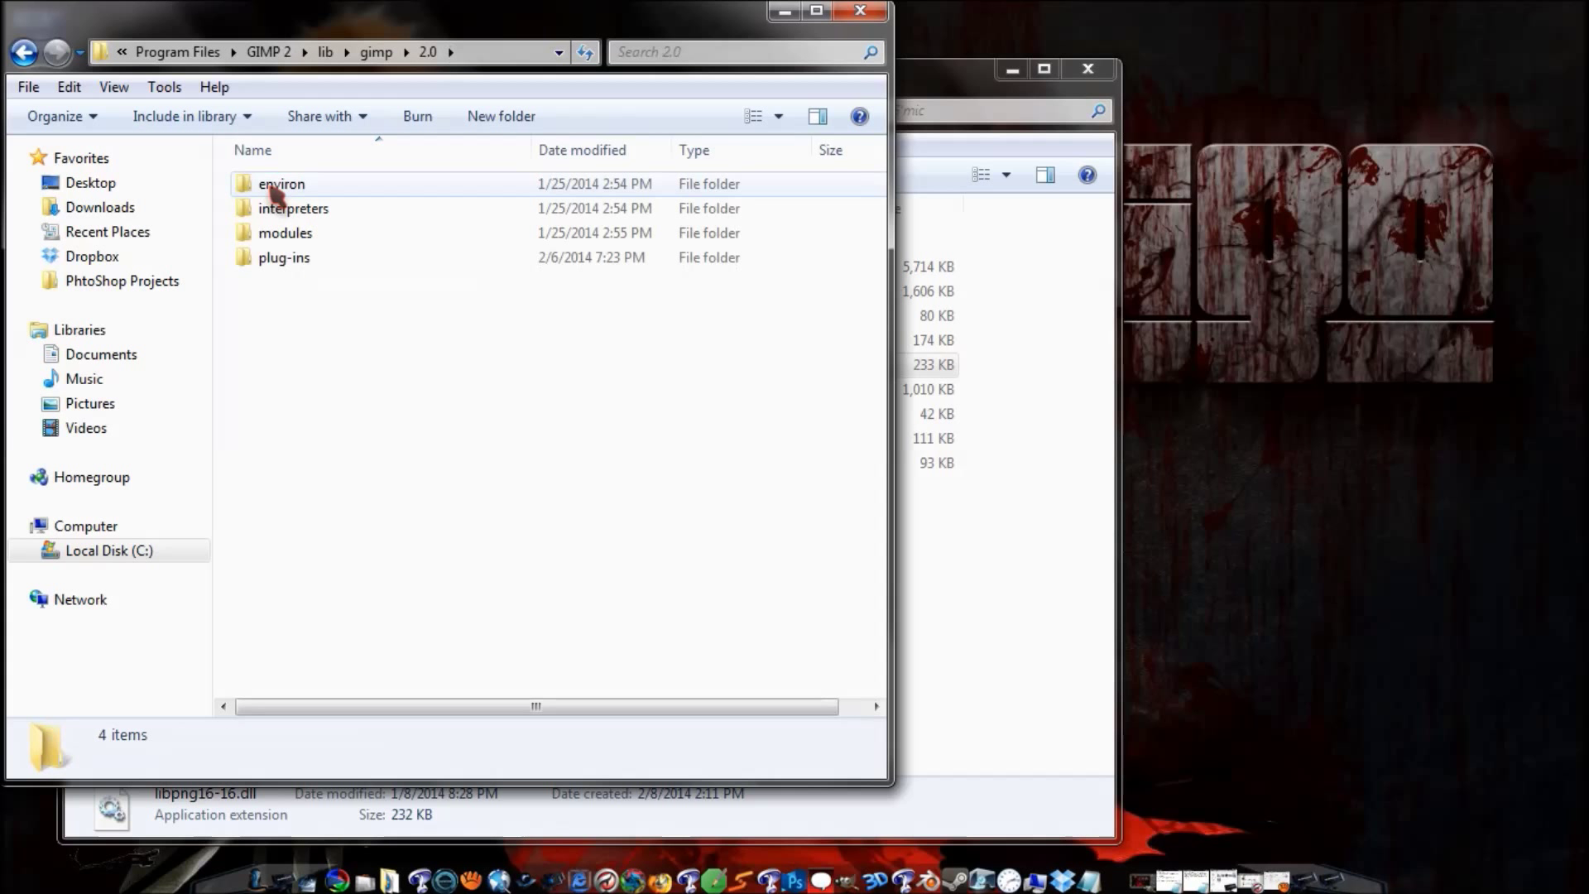
pyautogui.doubleClick(303, 258)
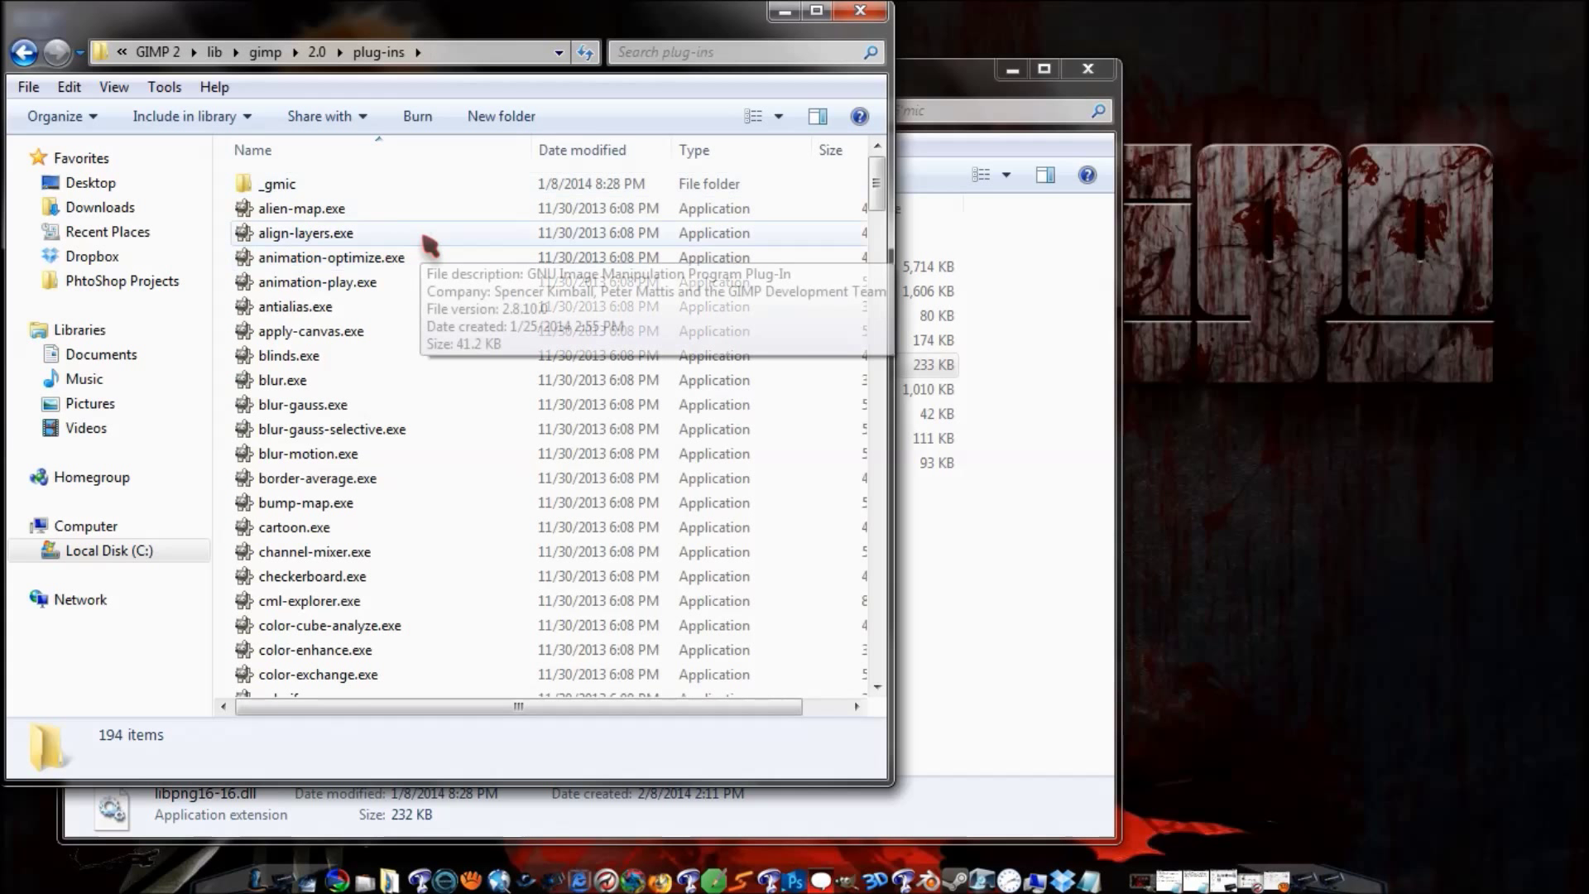
# Arrange the two Explorer windows side by side and select all ten G'mic files and folders.
pyautogui.moveTo(712, 31); pyautogui.dragTo(1493, 31)
pyautogui.click(406, 242)
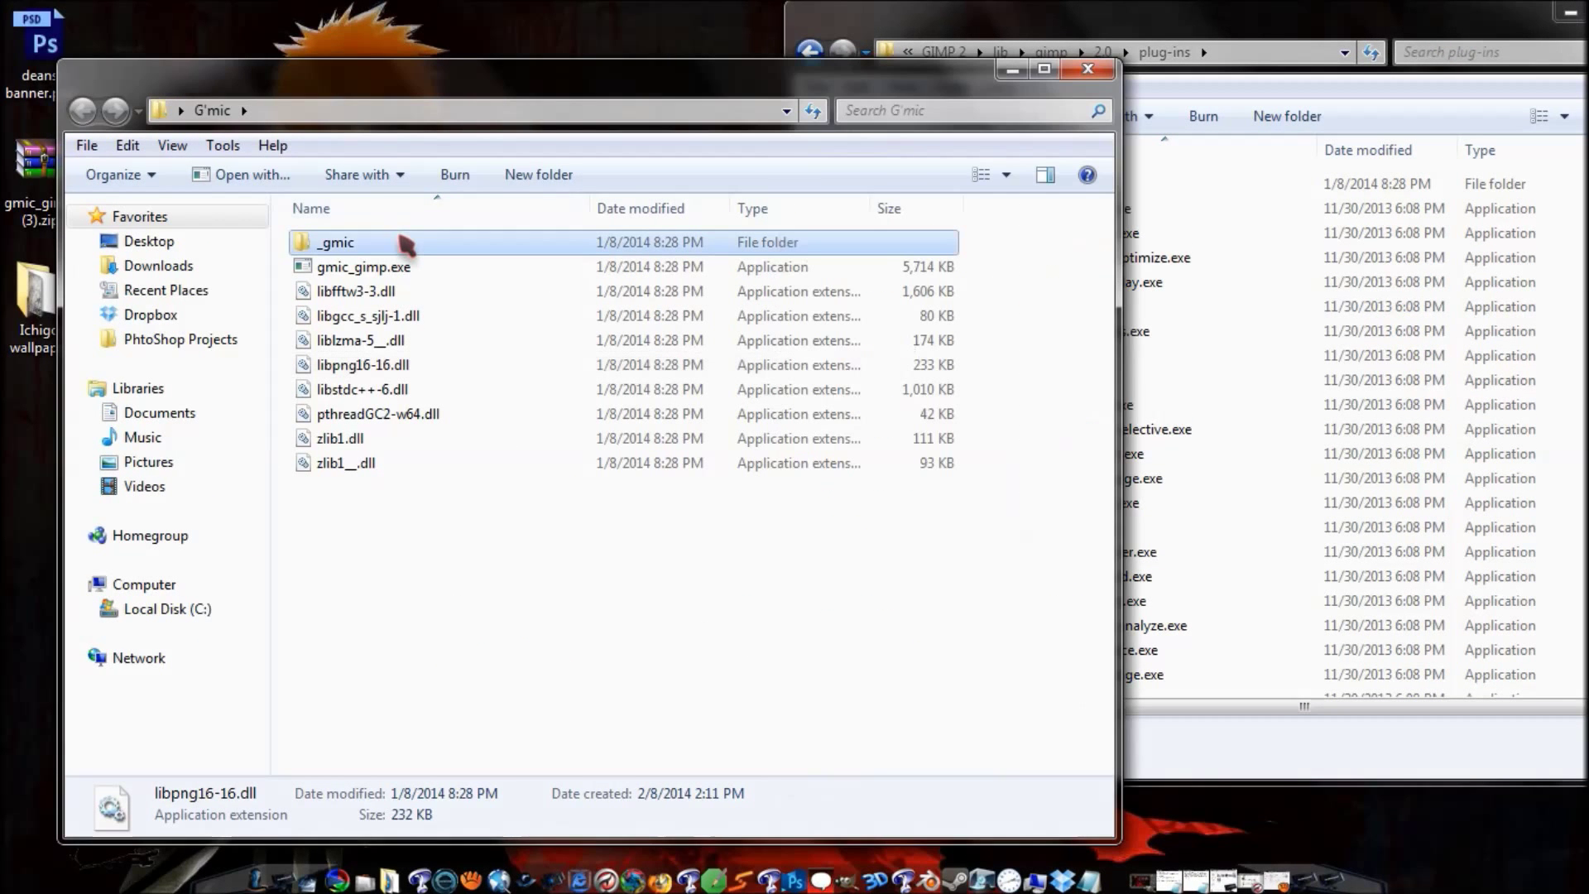
pyautogui.keyDown('shift'); pyautogui.click(426, 467); pyautogui.keyUp('shift')
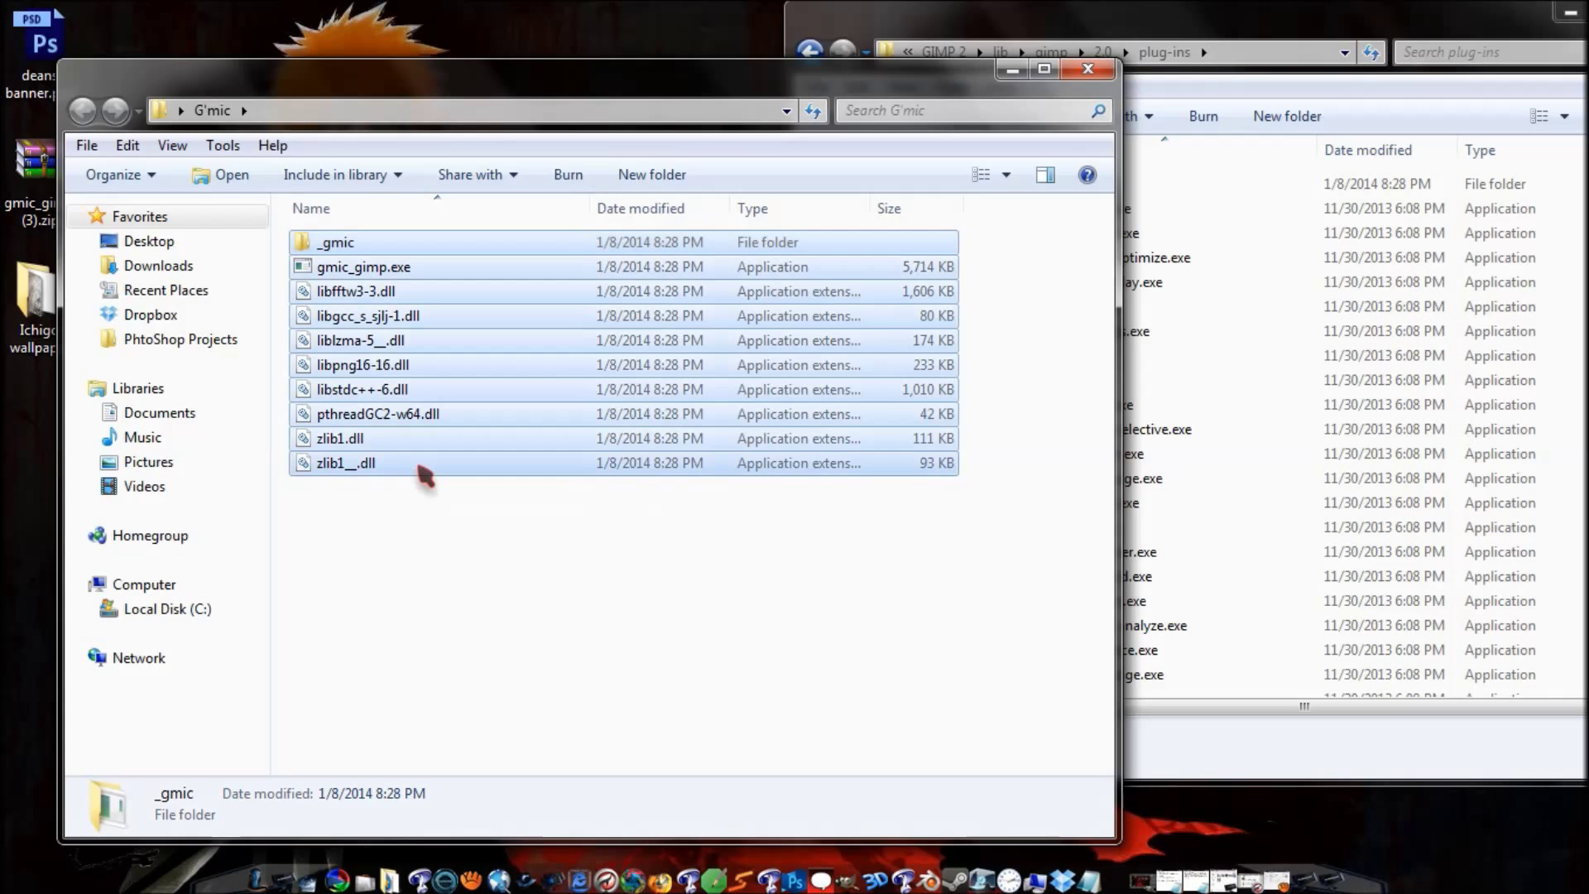
pyautogui.moveTo(402, 246); pyautogui.dragTo(509, 255)
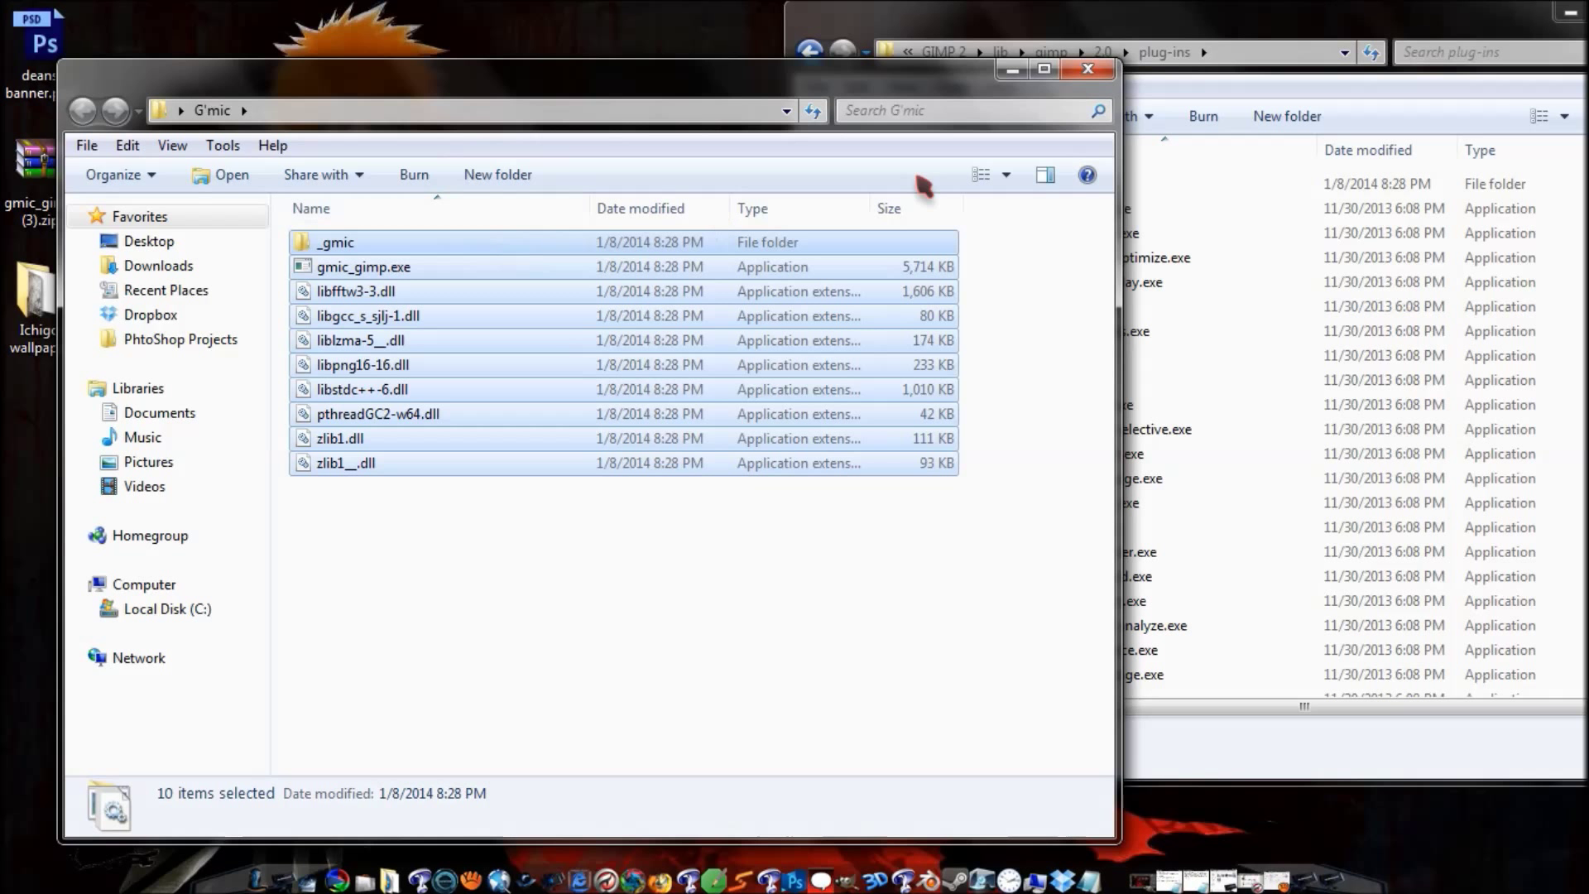
# Check that gmic_gimp.exe and its DLLs are in the plug-ins folder, then close that window.
pyautogui.click(927, 25)
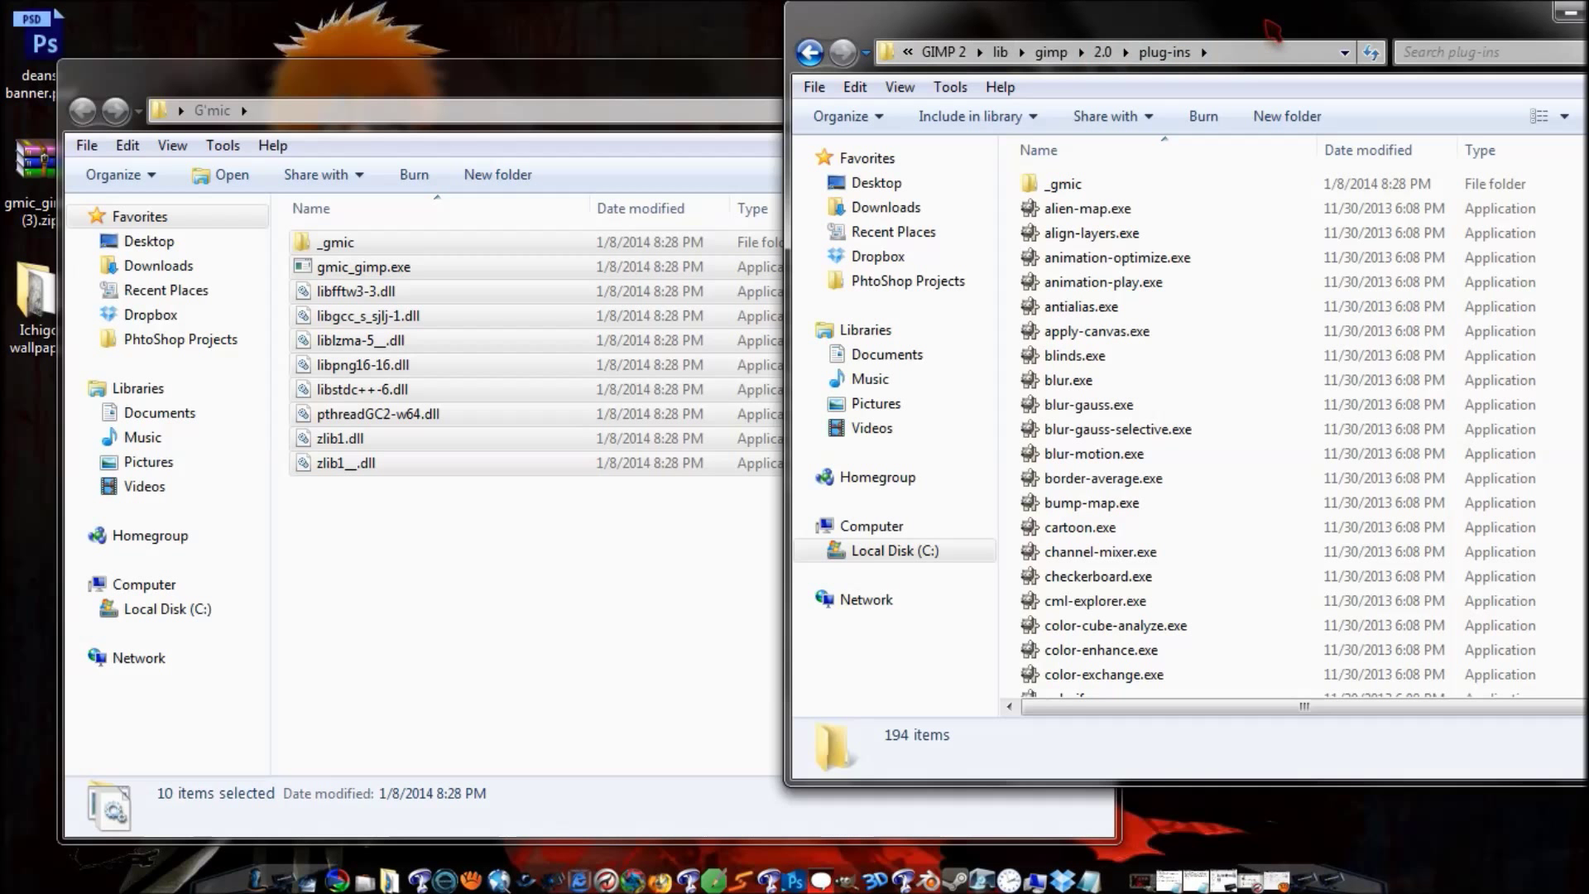
pyautogui.moveTo(1272, 31); pyautogui.dragTo(966, 64)
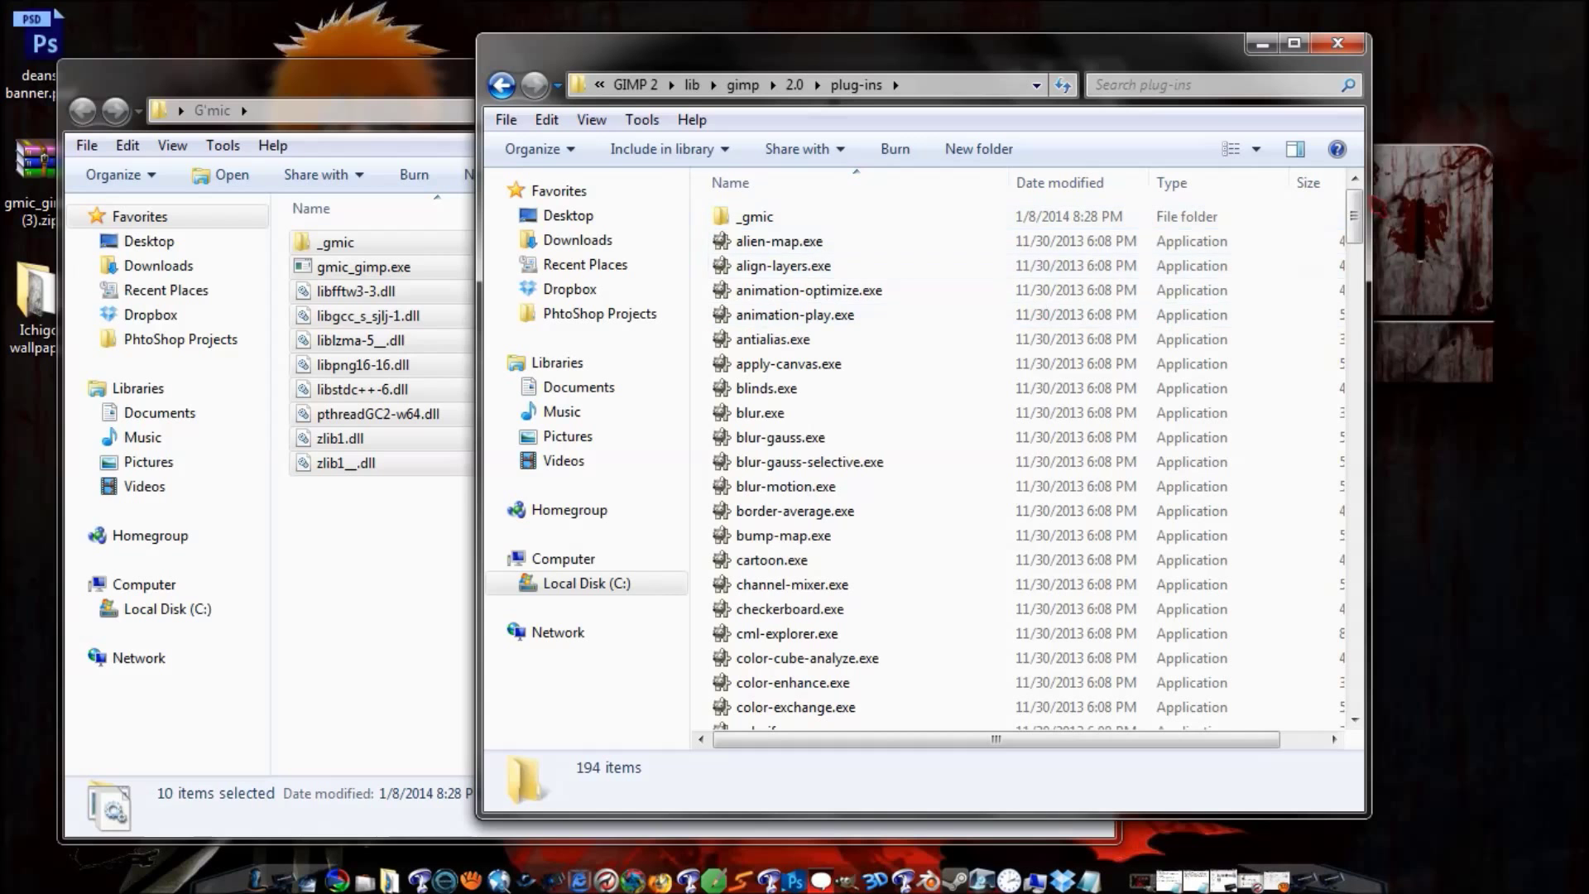
pyautogui.moveTo(1355, 217); pyautogui.dragTo(1375, 697)
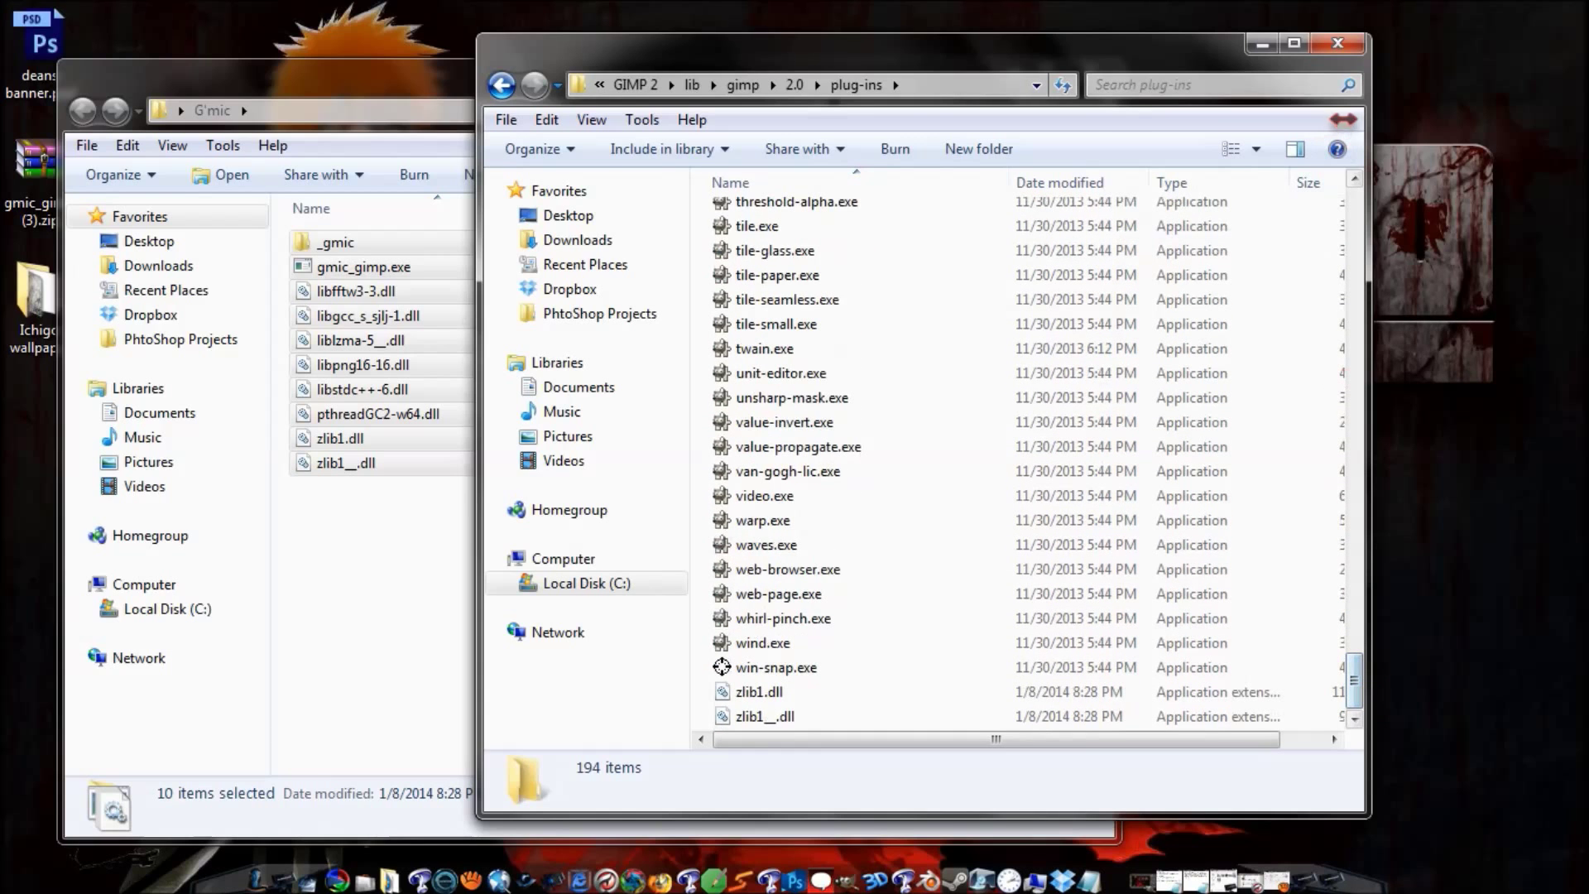
pyautogui.click(1338, 45)
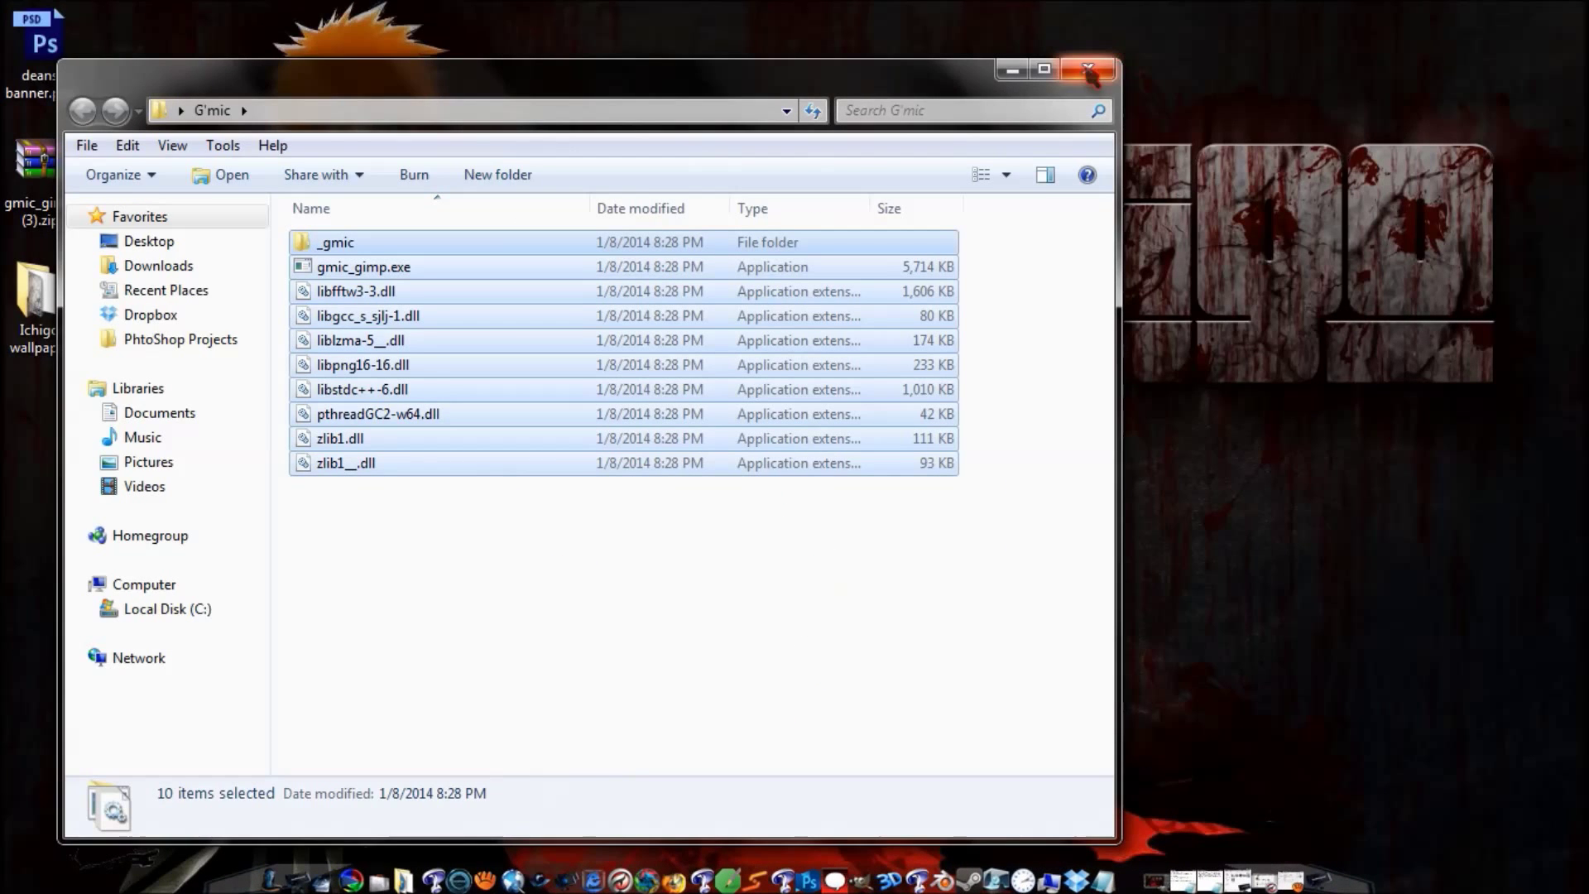
# Close the G'mic folder, return to GIMP and launch Filters > G'MIC.
pyautogui.click(1088, 69)
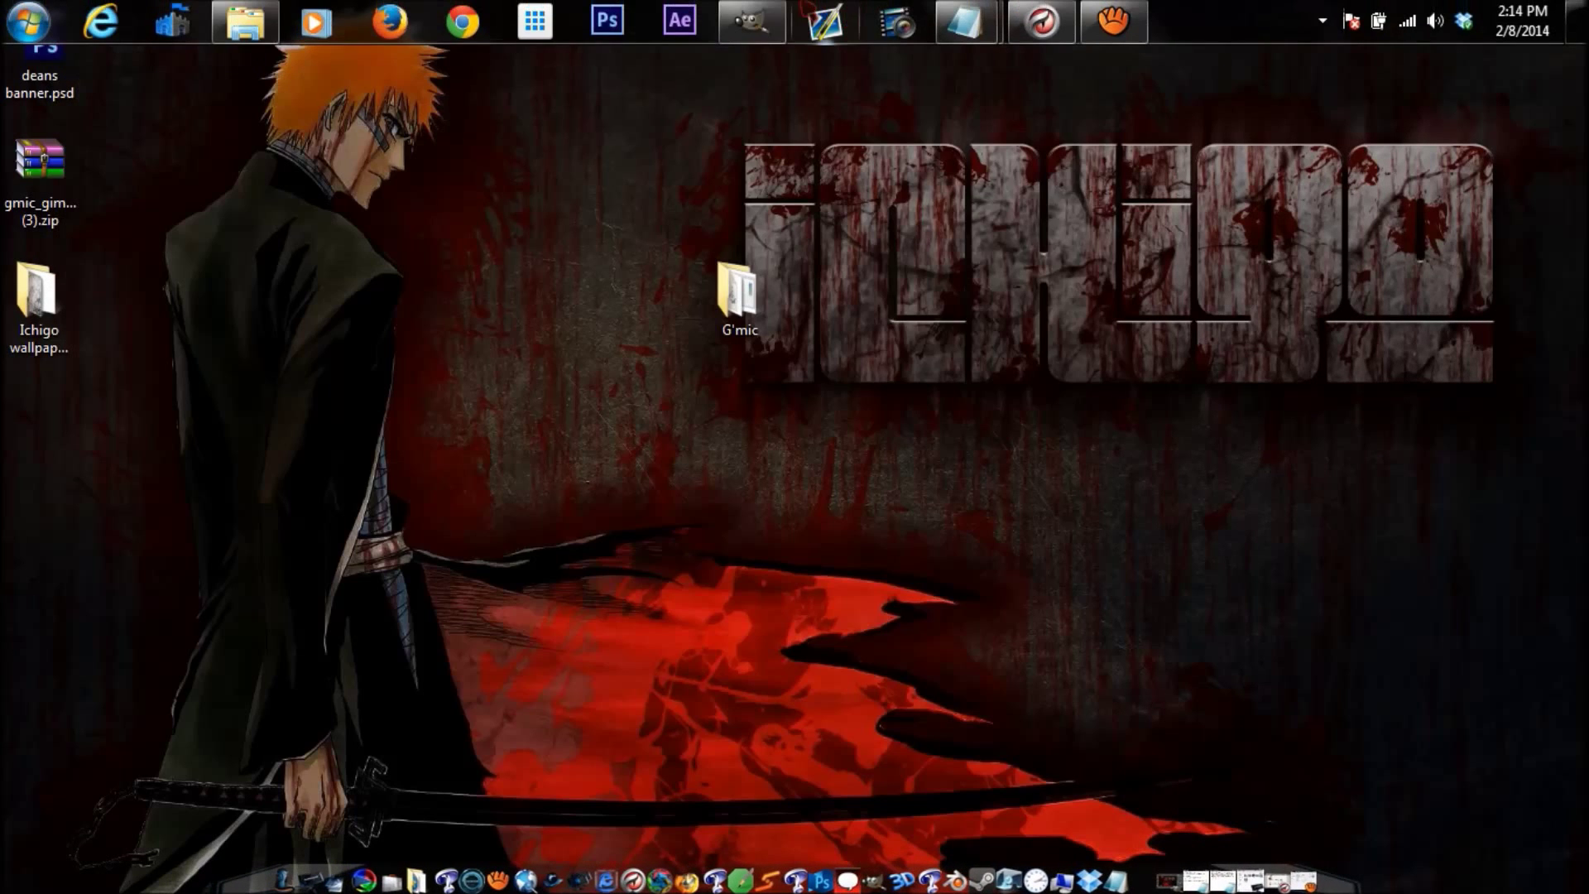
pyautogui.click(752, 21)
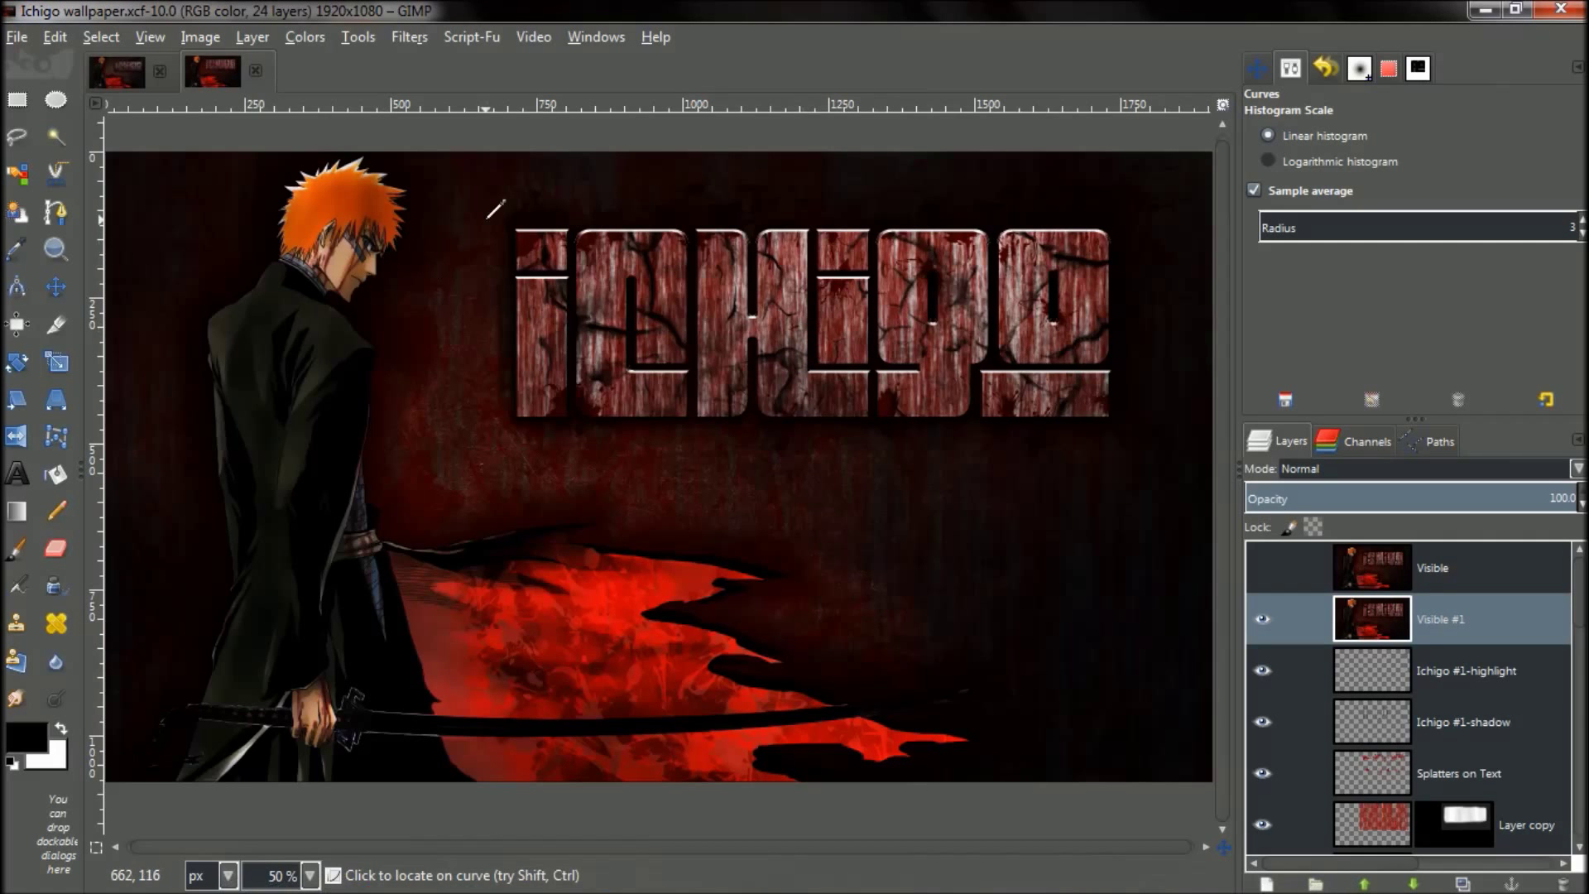
pyautogui.click(407, 38)
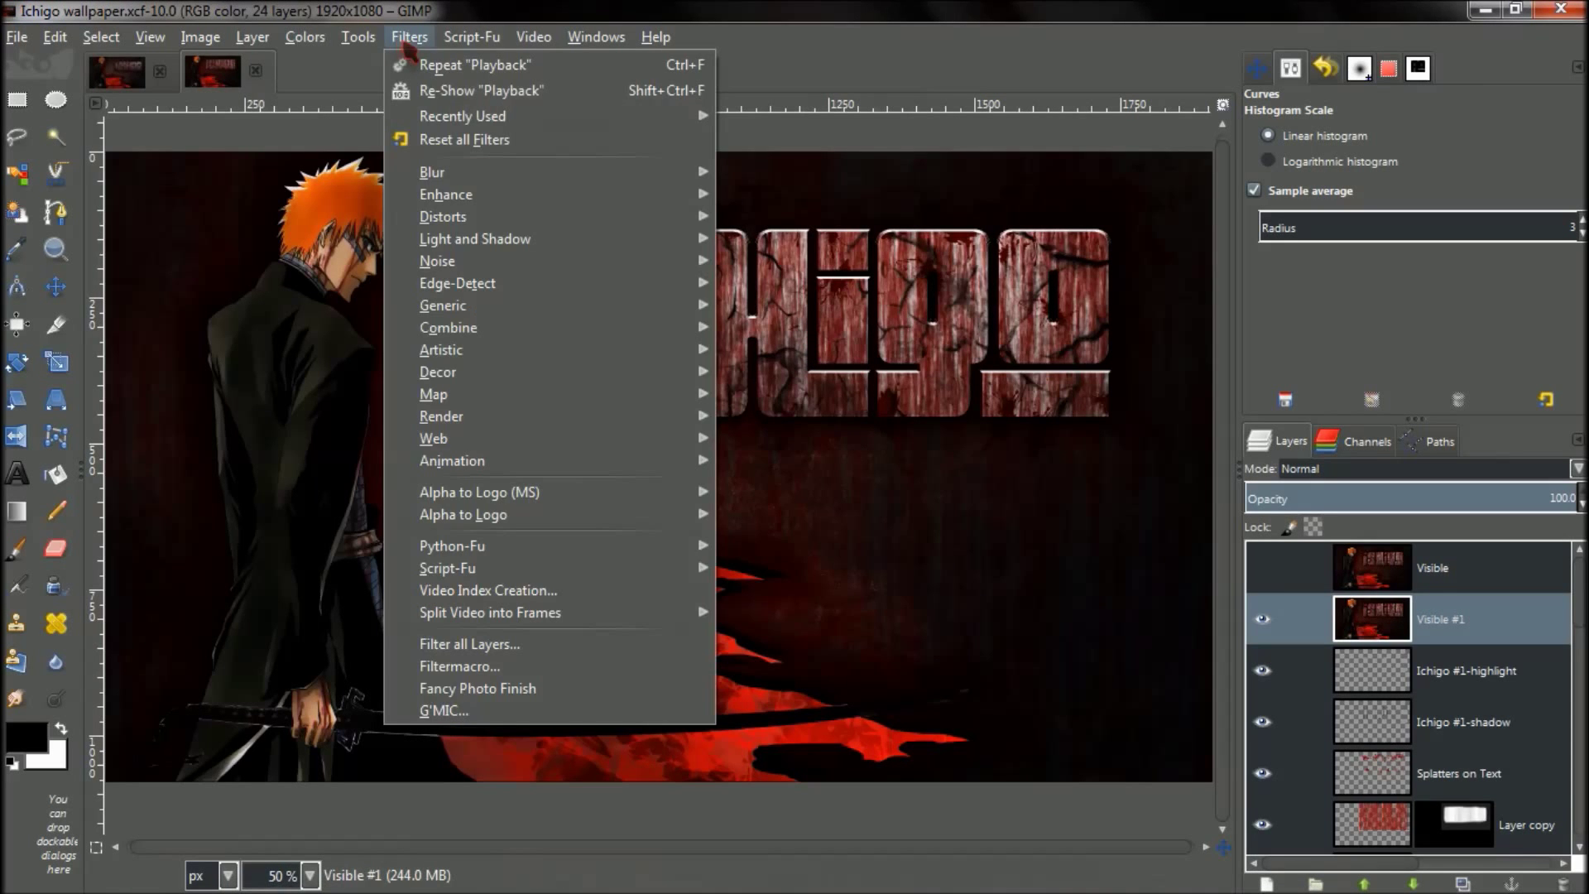
pyautogui.click(447, 710)
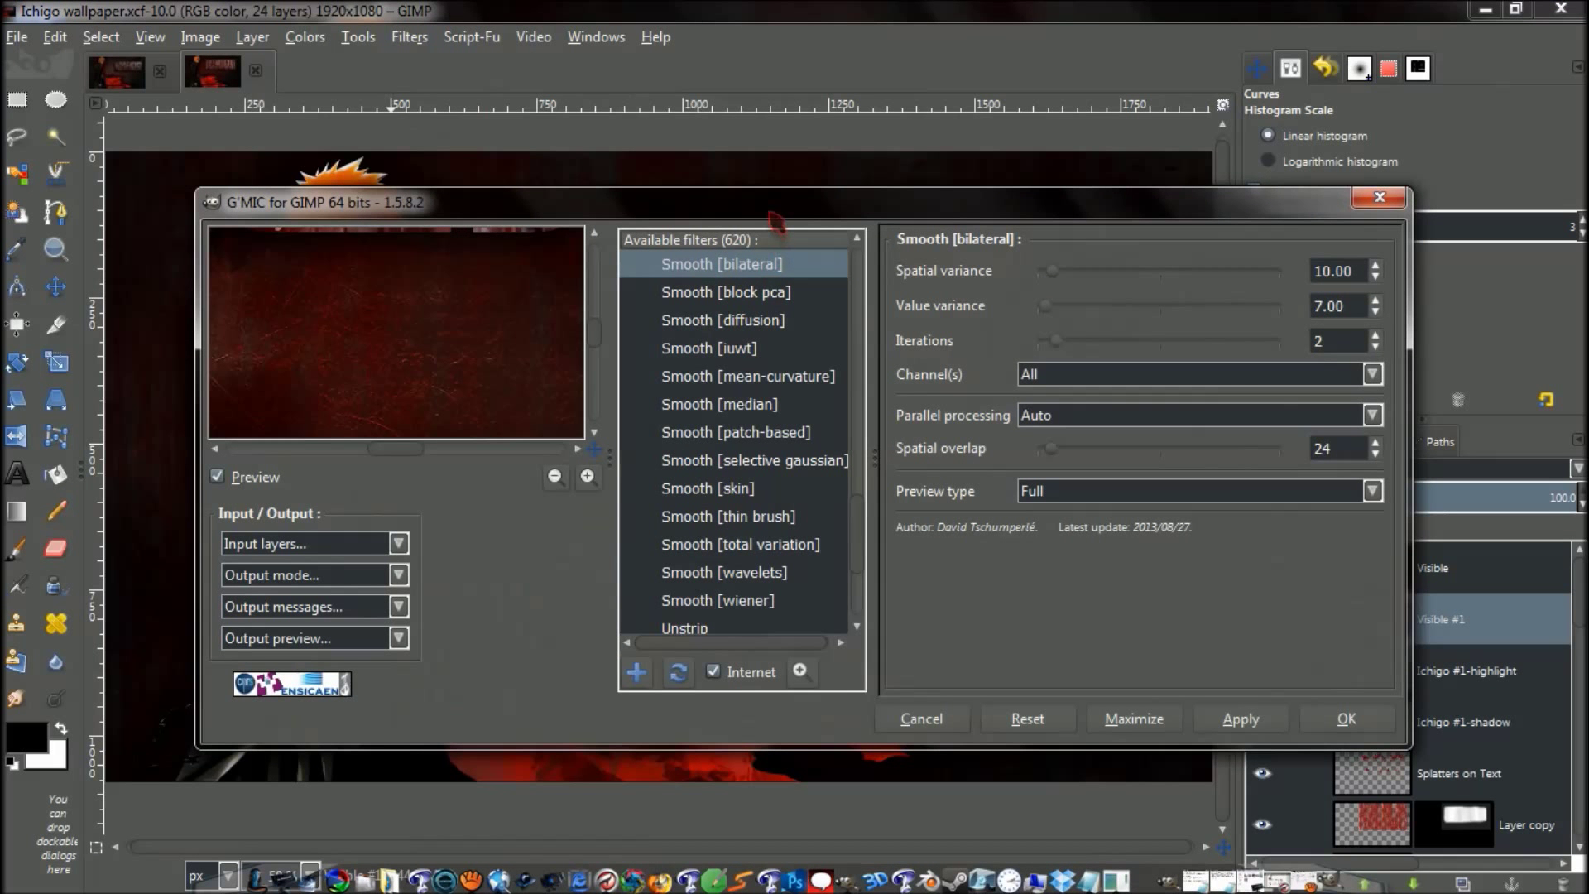
# Refresh the G'MIC filter list to show 620 filters, then cancel without applying any filter.
pyautogui.moveTo(772, 208); pyautogui.dragTo(683, 149)
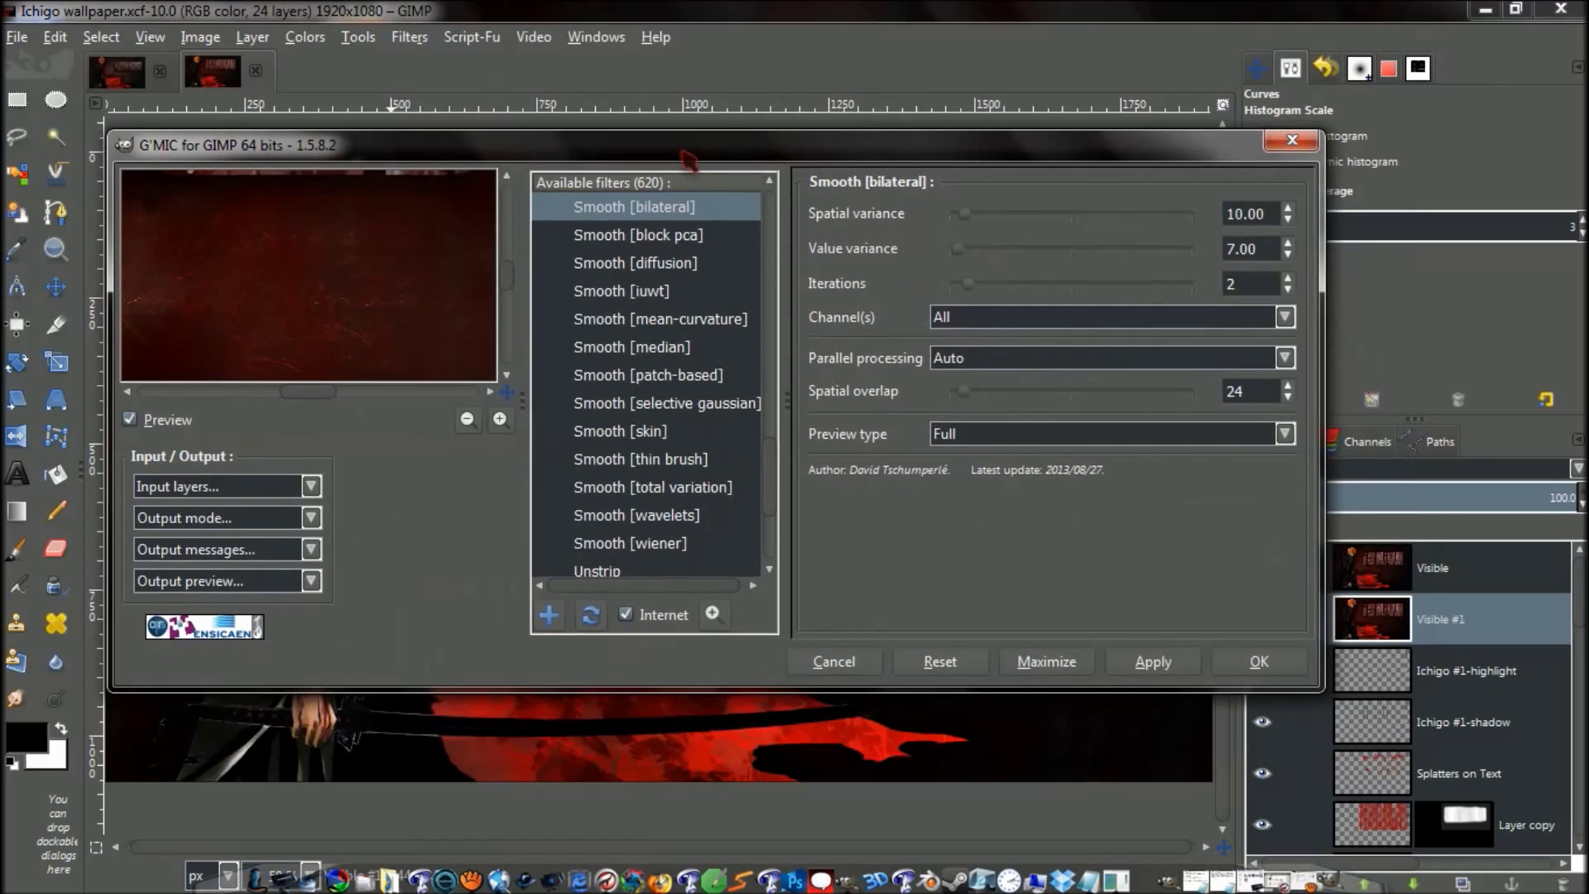
pyautogui.click(590, 616)
pyautogui.moveTo(776, 439)
pyautogui.mouseDown()
pyautogui.moveTo(778, 389)
pyautogui.moveTo(782, 464)
pyautogui.moveTo(778, 389)
pyautogui.moveTo(795, 426)
pyautogui.mouseUp()
pyautogui.click(823, 660)
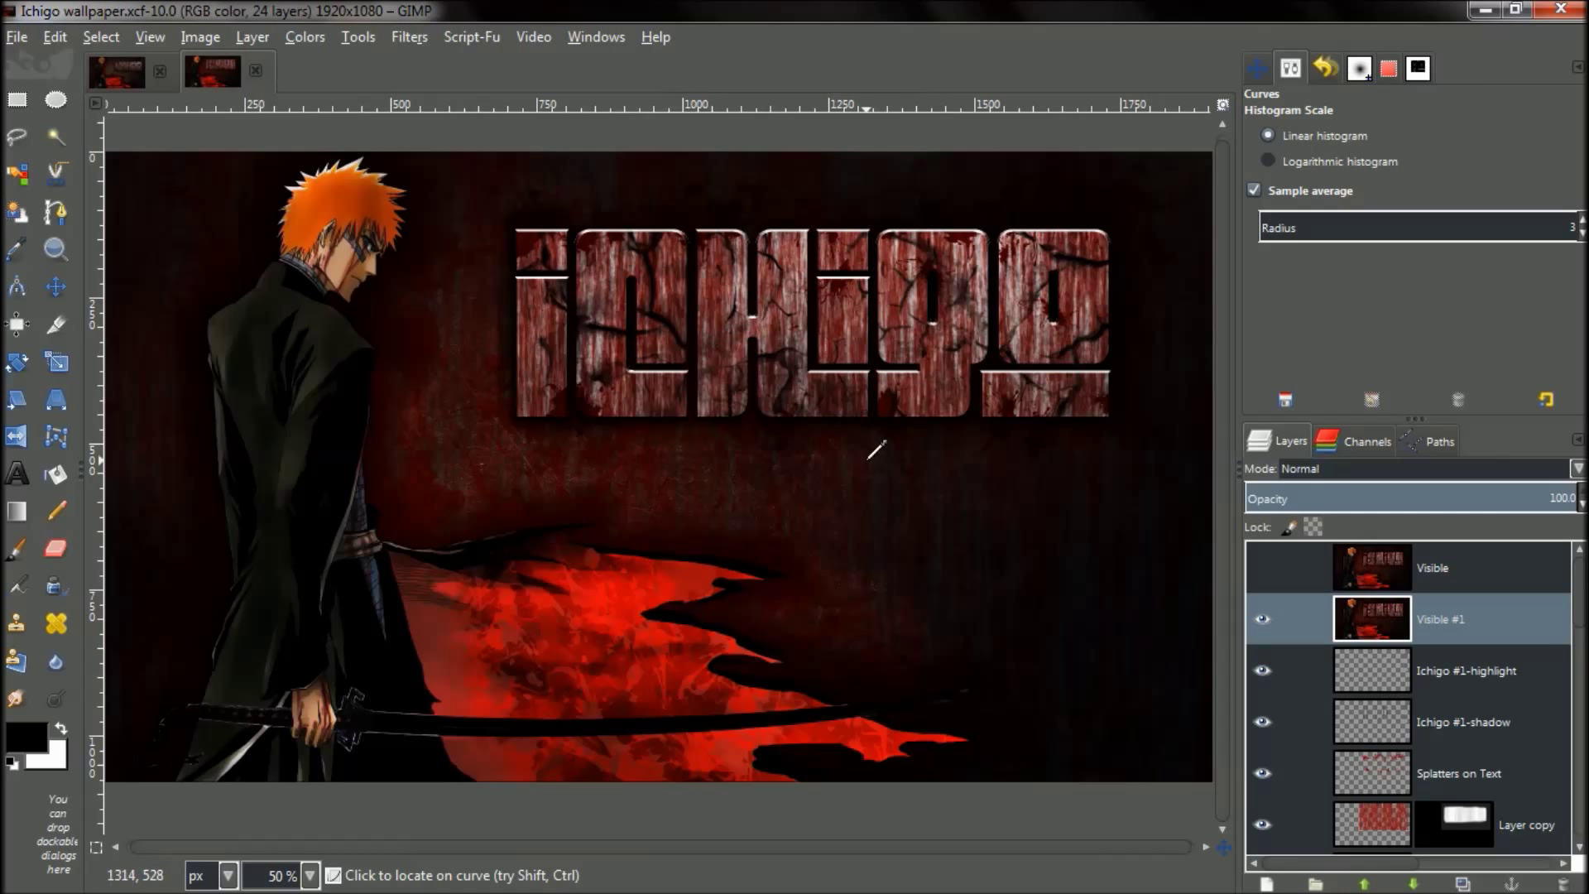
# Minimize the GIMP window to show the desktop with the G'mic folder and zip archive.
pyautogui.click(1484, 12)
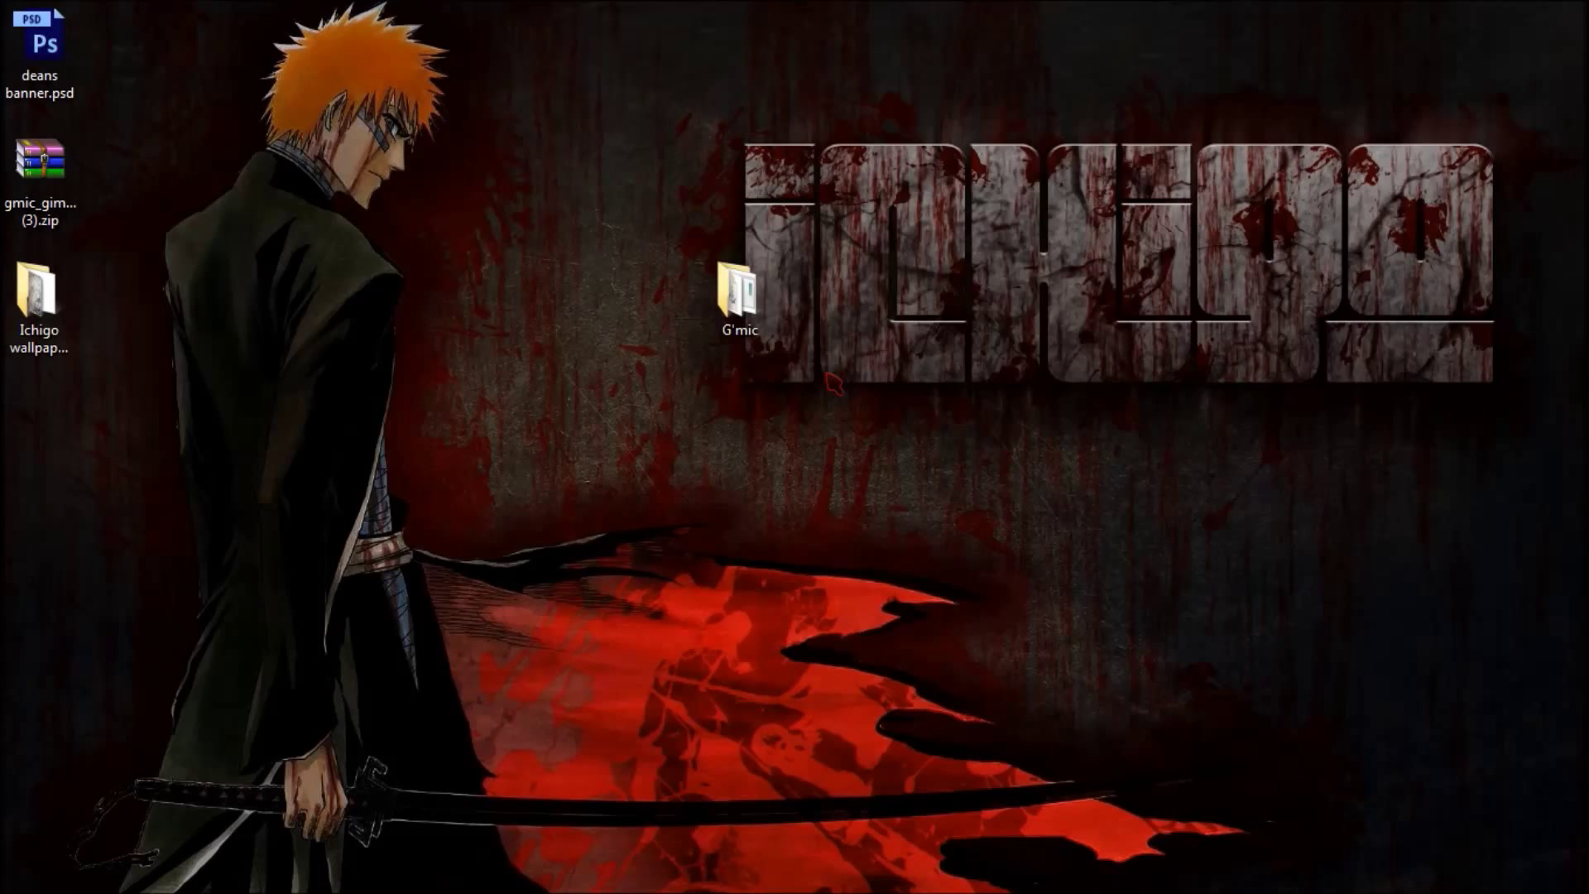